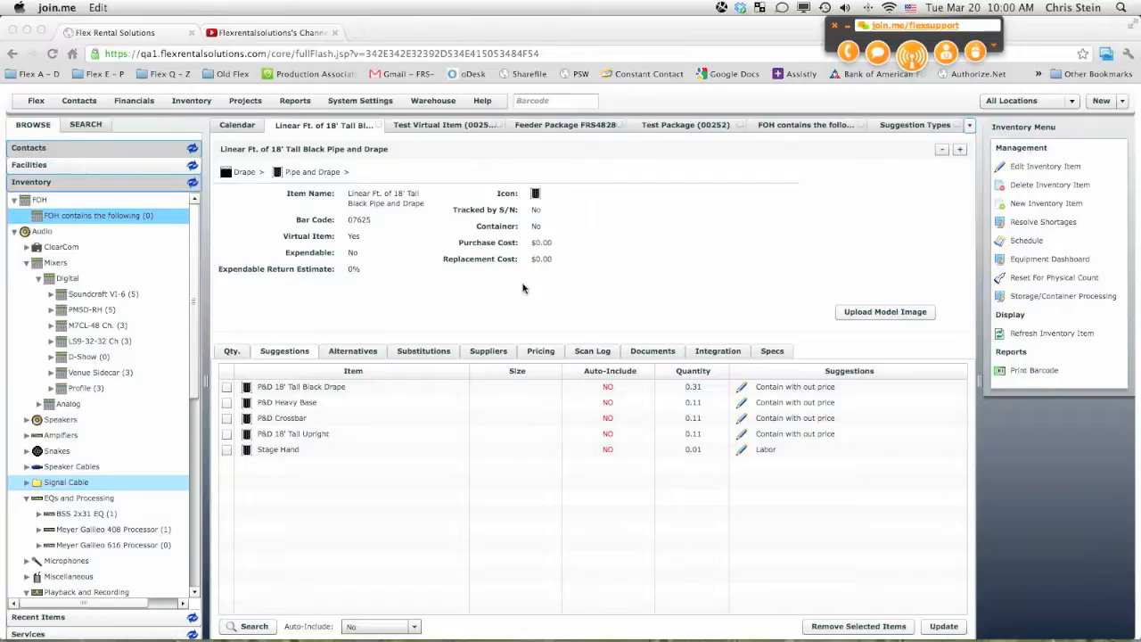
View the Flex Rental Solutions YouTube channel, and return to the Linear Ft. of 18' Tall Black Pipe and Drape item
left_click(303, 33)
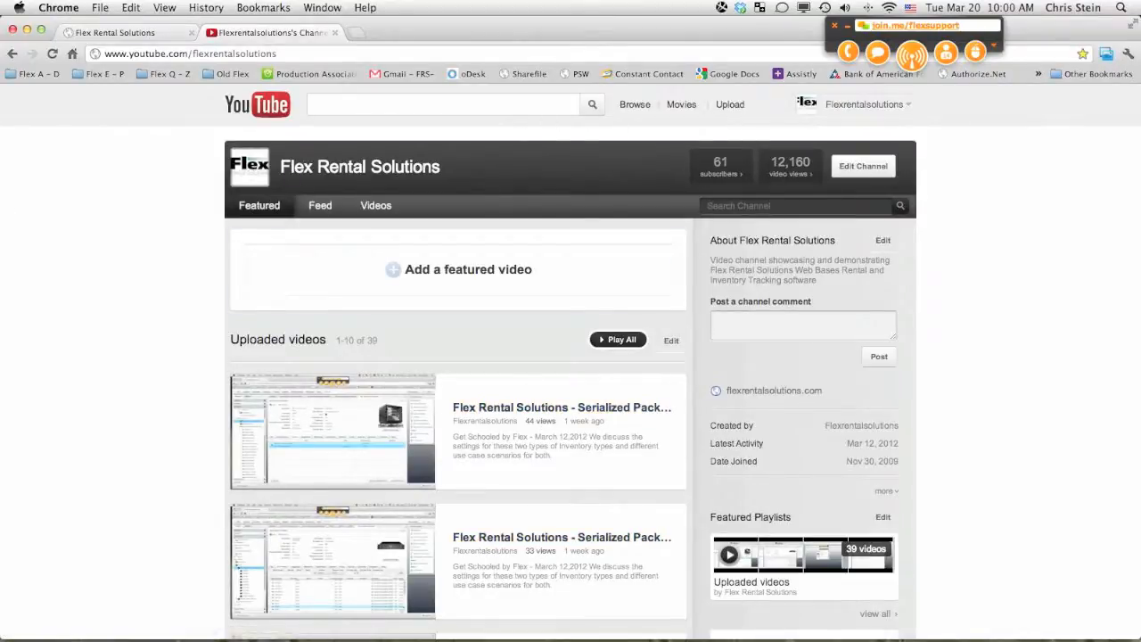
left_click(912, 56)
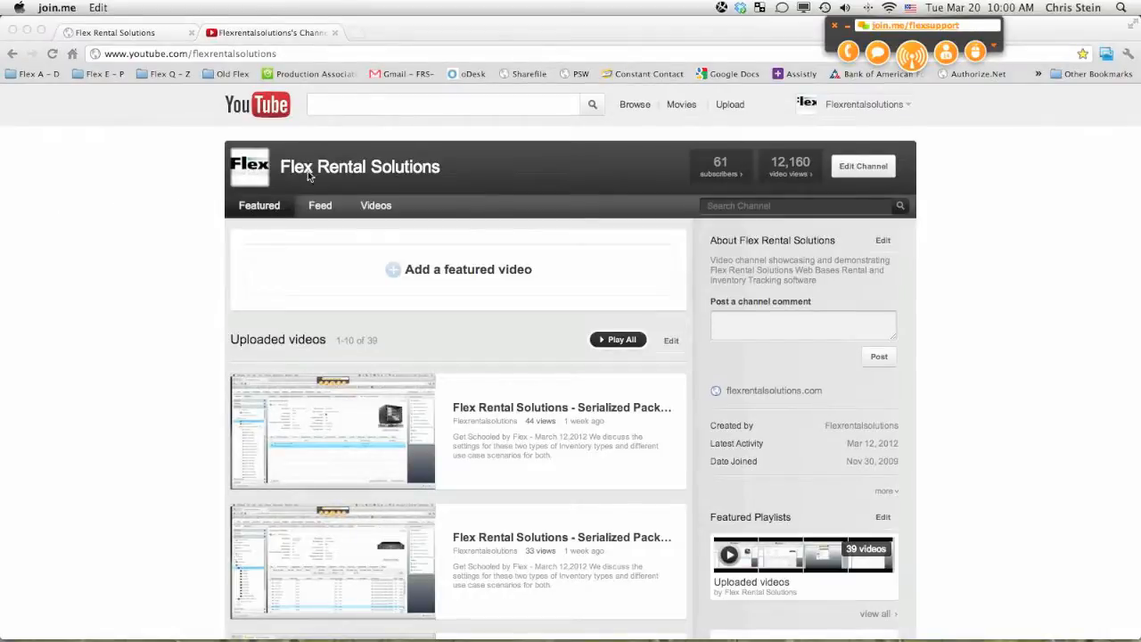
left_click(99, 34)
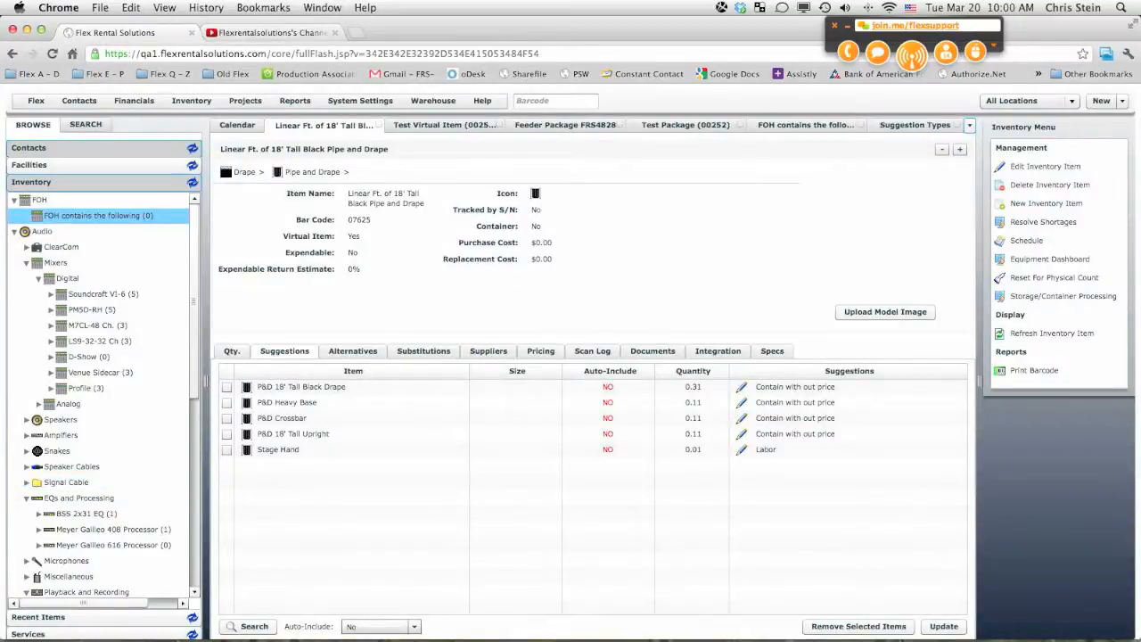
key("super+Tab")
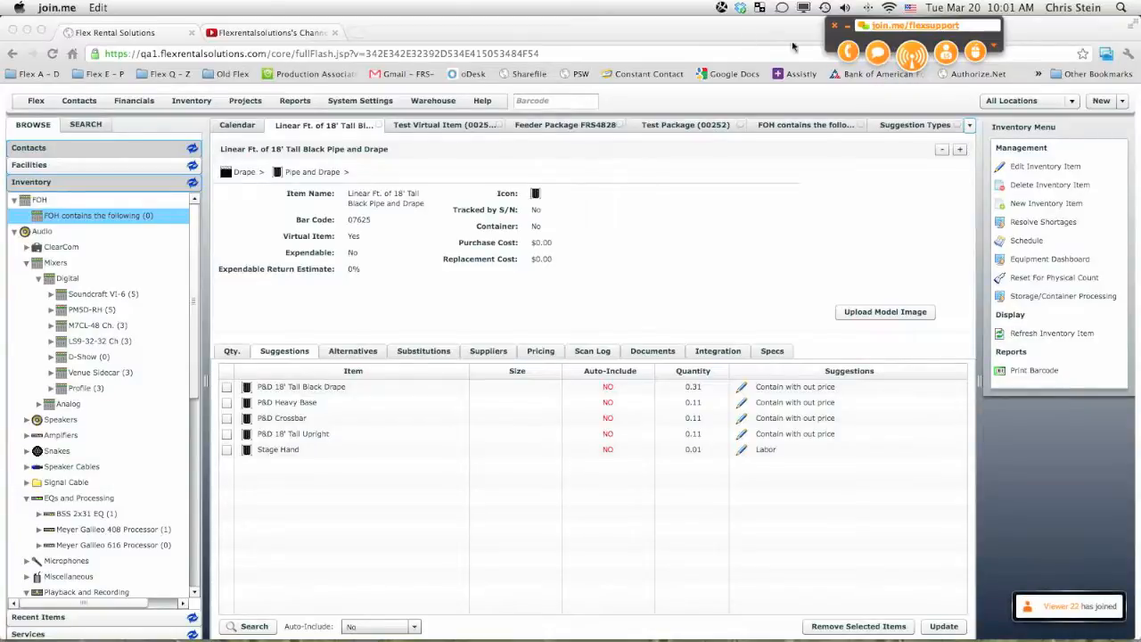
Open the join.me chat window and move it away from the inventory item page
left_click(878, 53)
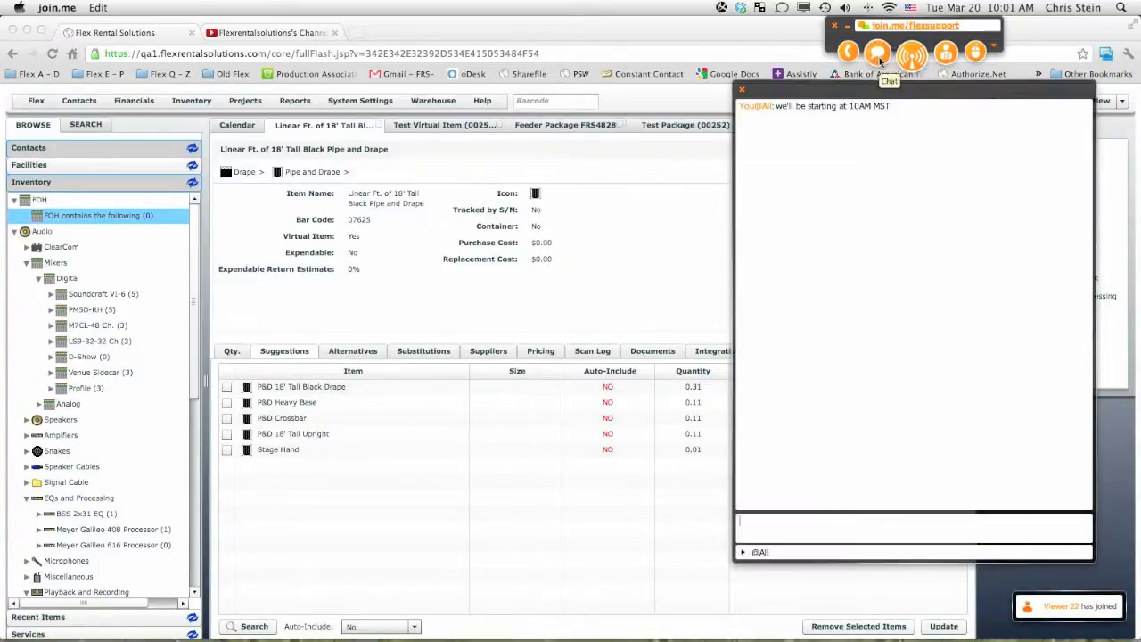
left_click(878, 54)
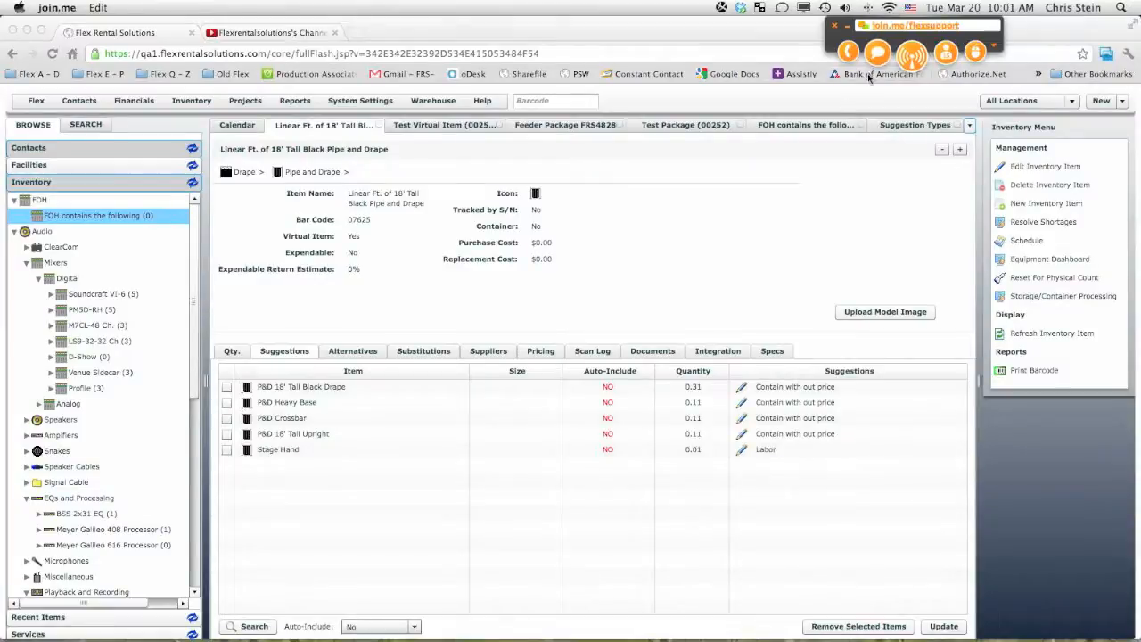
left_click(879, 57)
left_click_drag(853, 91, 800, 91)
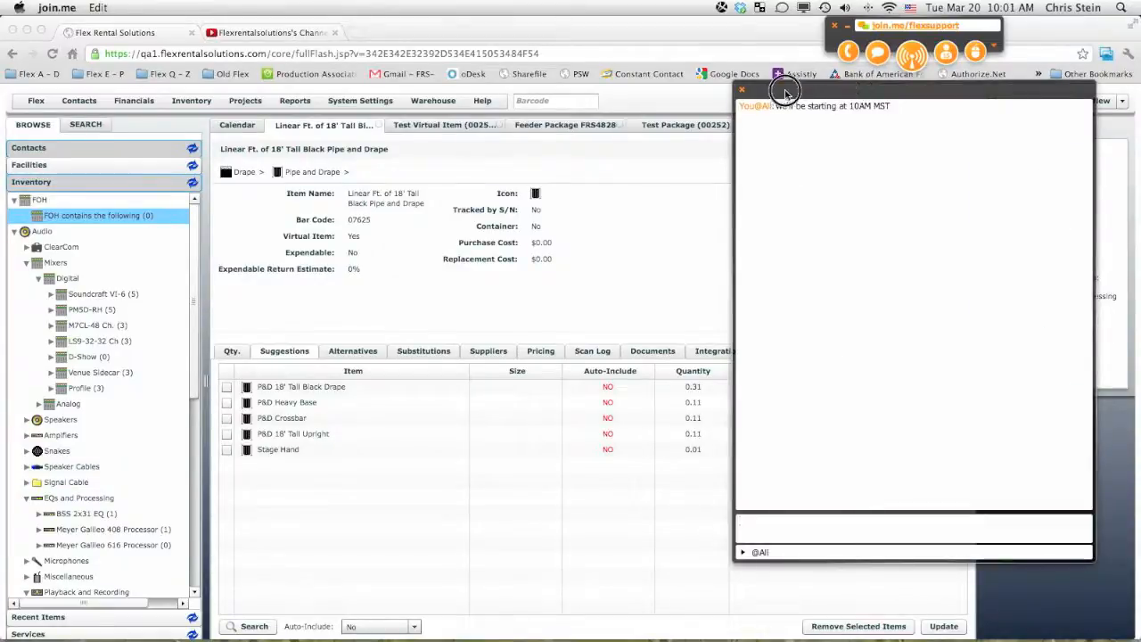
left_click_drag(813, 91, 2, 87)
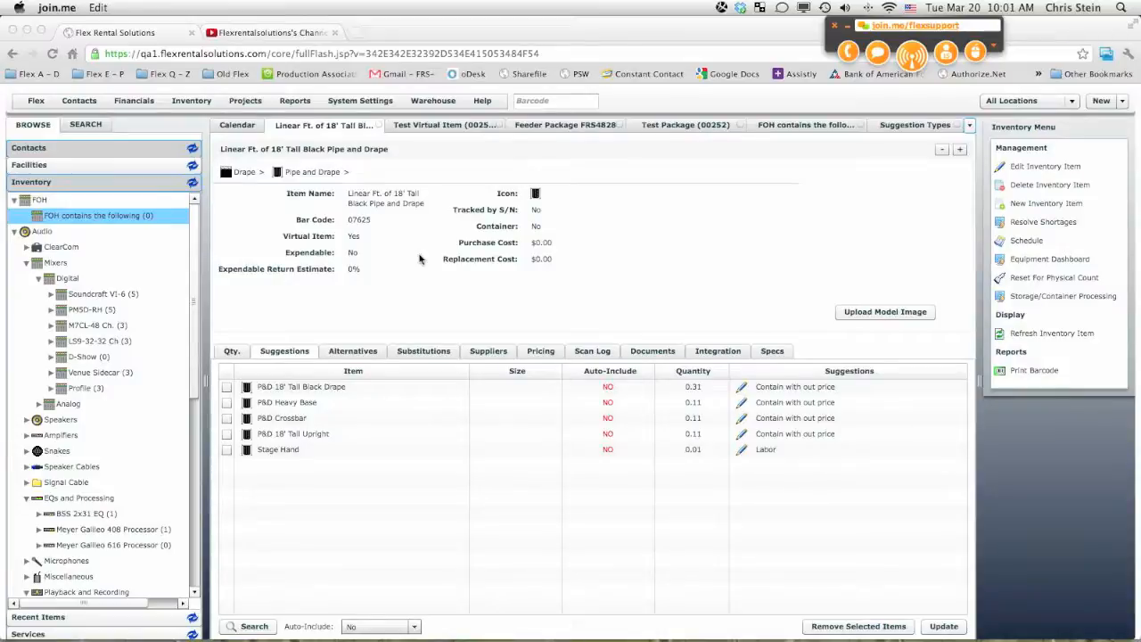
Open the pipe and drape item for editing, review its name, preset and Virtual Item setting, and save it
left_click(307, 131)
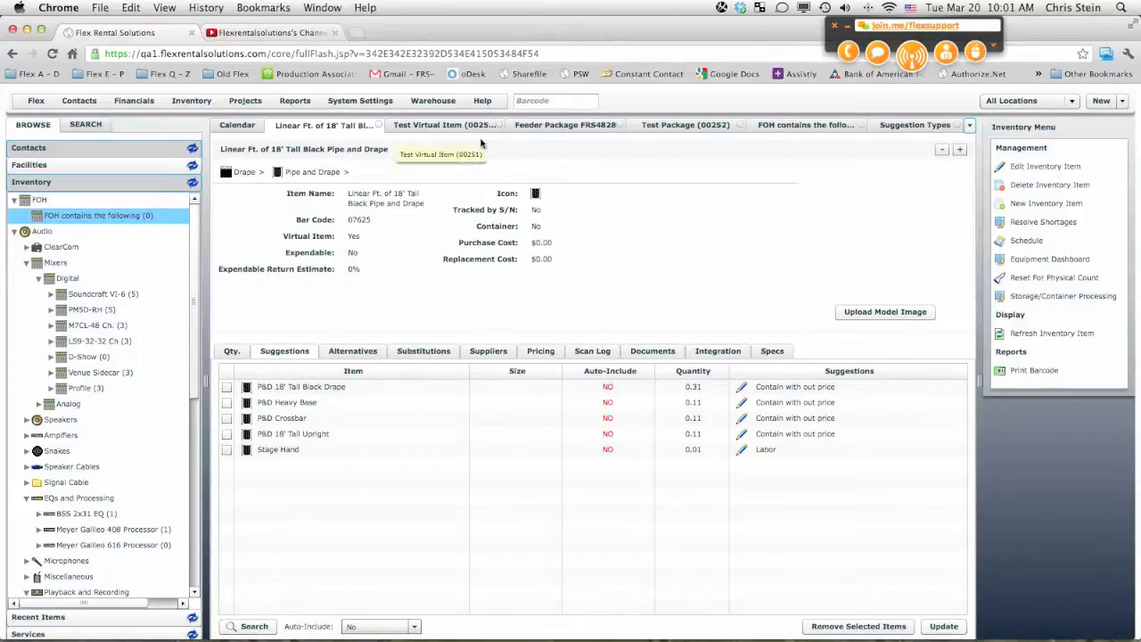
left_click(1051, 169)
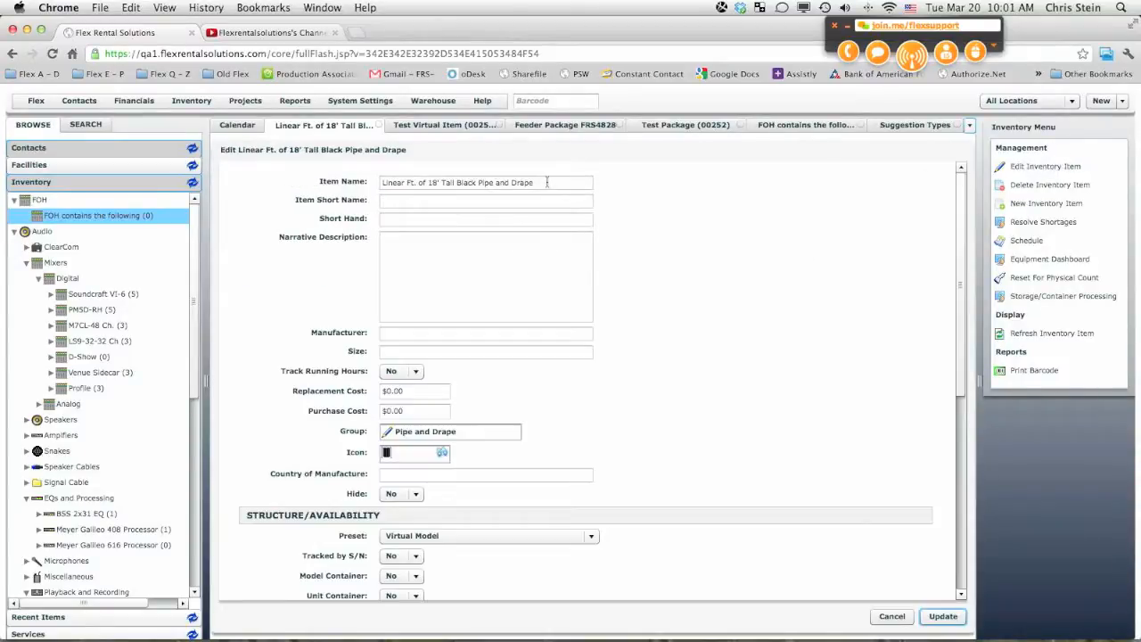
left_click_drag(548, 182, 344, 187)
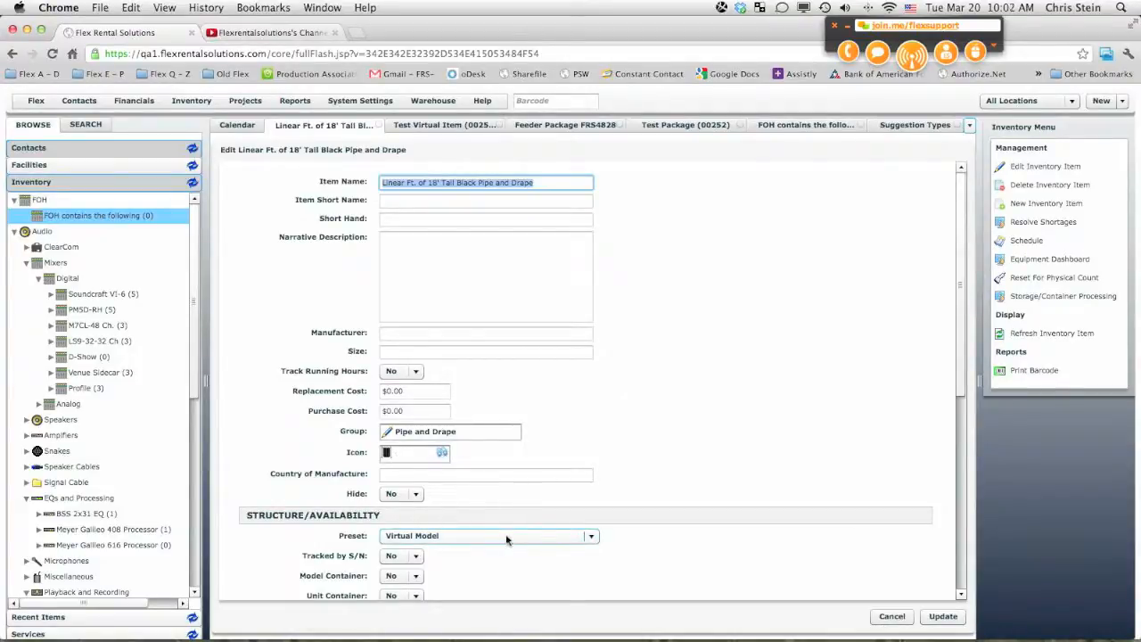
left_click_drag(957, 374, 954, 466)
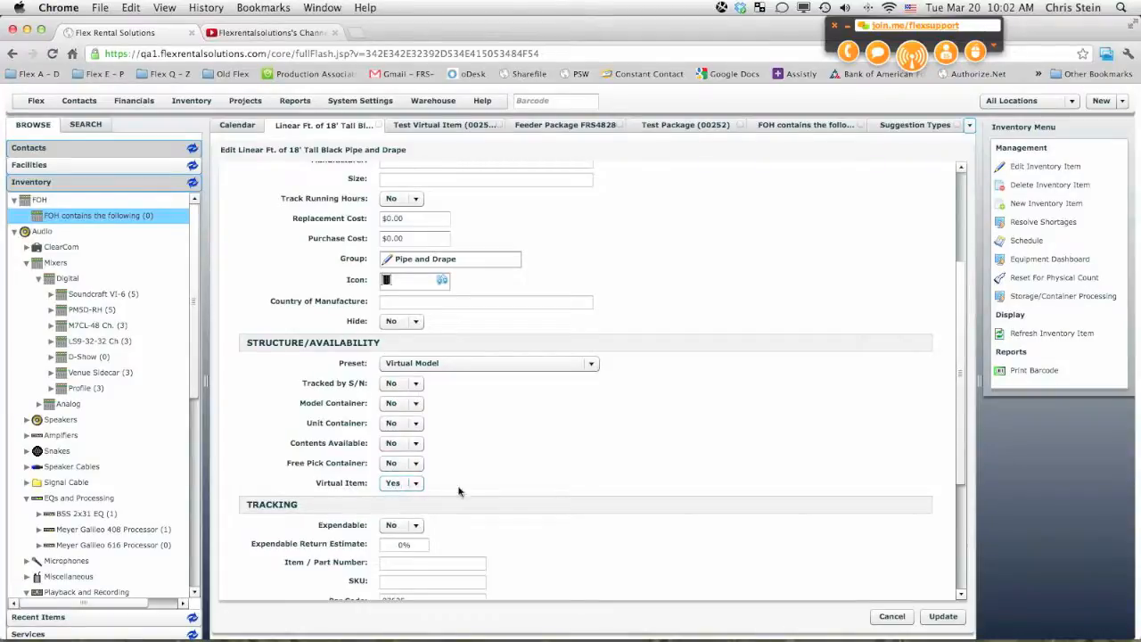
left_click(933, 617)
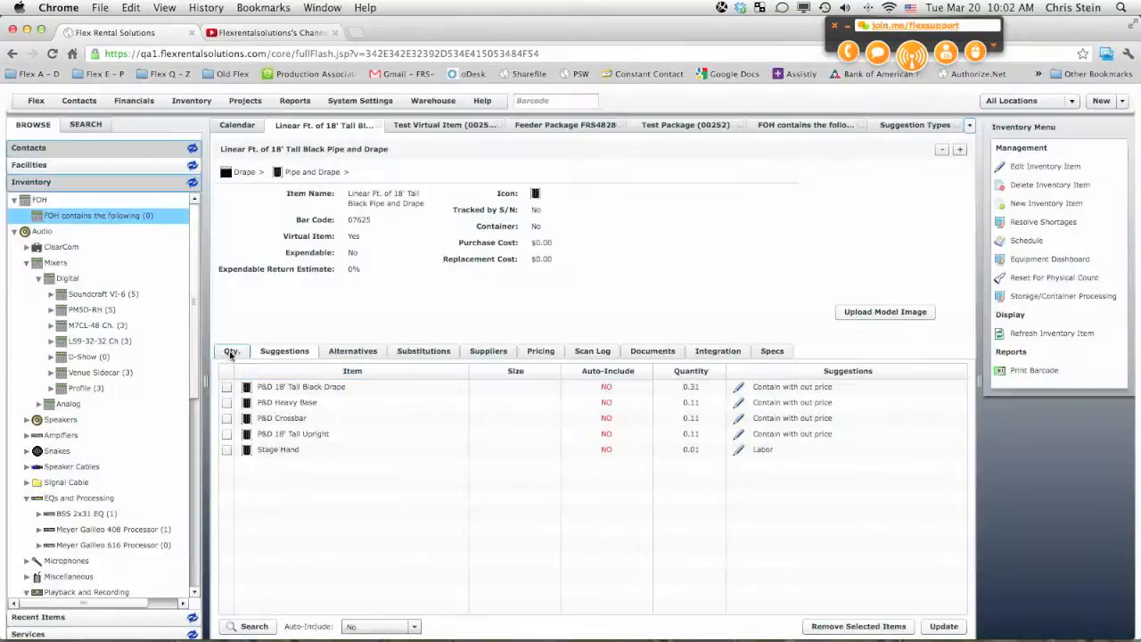
Review the pipe and drape item's quantities per location and US Dollar pricing, and return to its suggestions
left_click(231, 352)
left_click(505, 422)
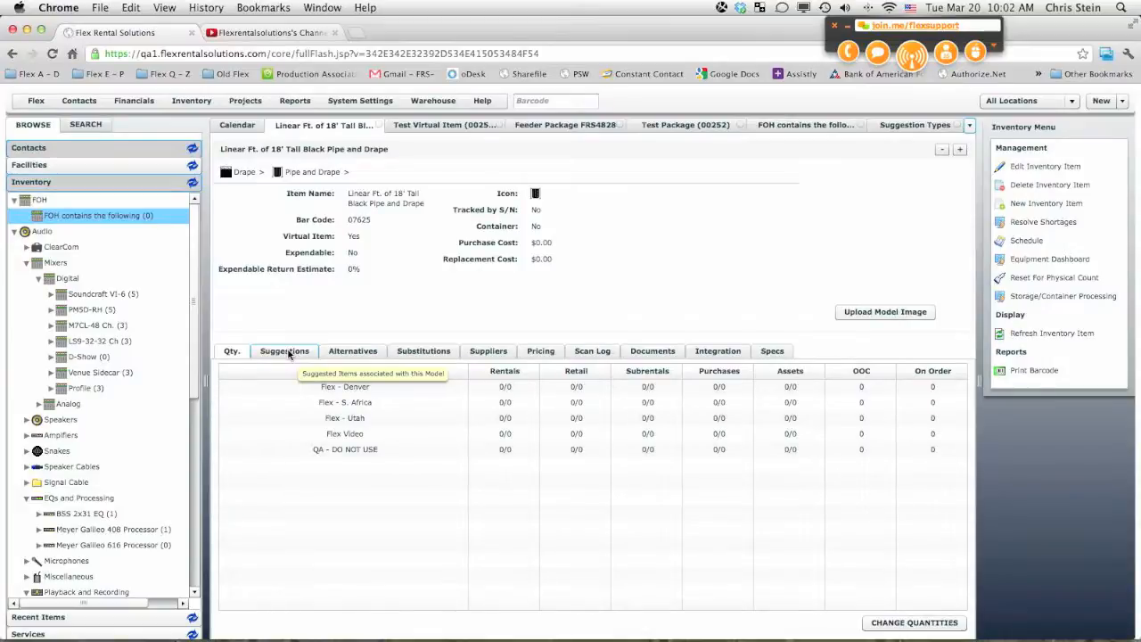
left_click(541, 351)
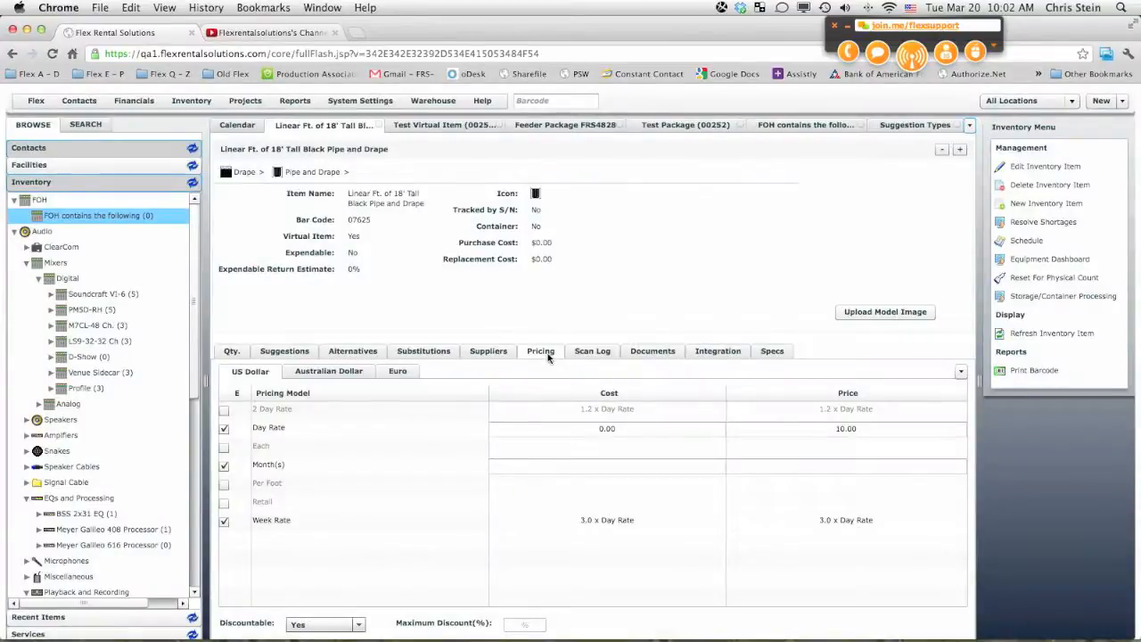
left_click(298, 357)
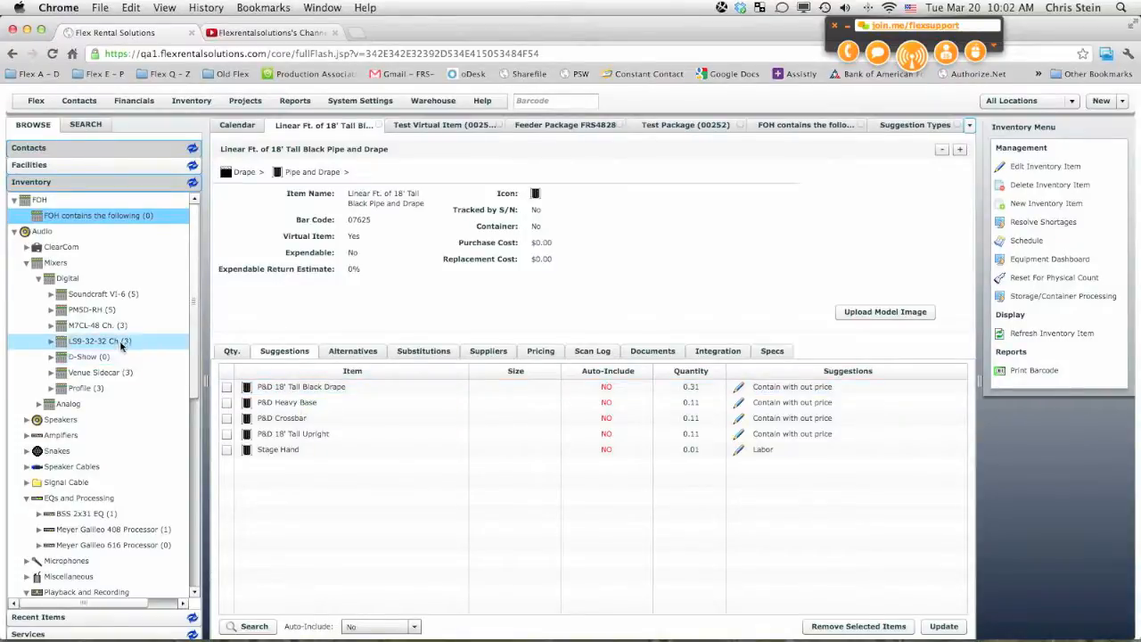
Expand the Labor category under Services and compare it with the item's Stage Hand suggestion
left_click_drag(191, 352, 185, 499)
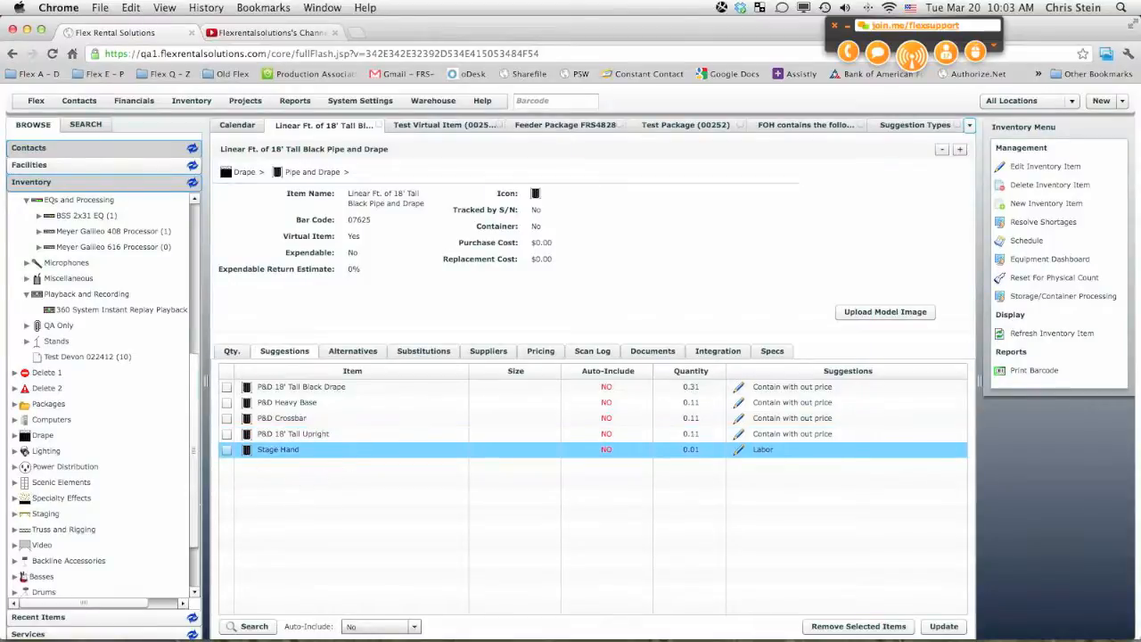
left_click(95, 616)
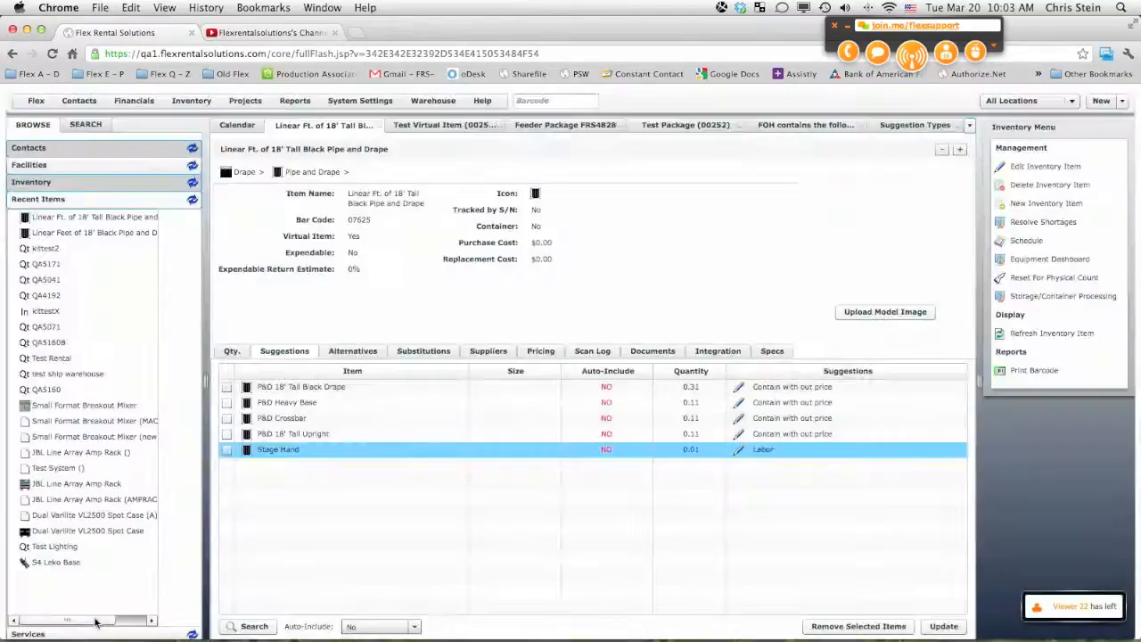
left_click(93, 632)
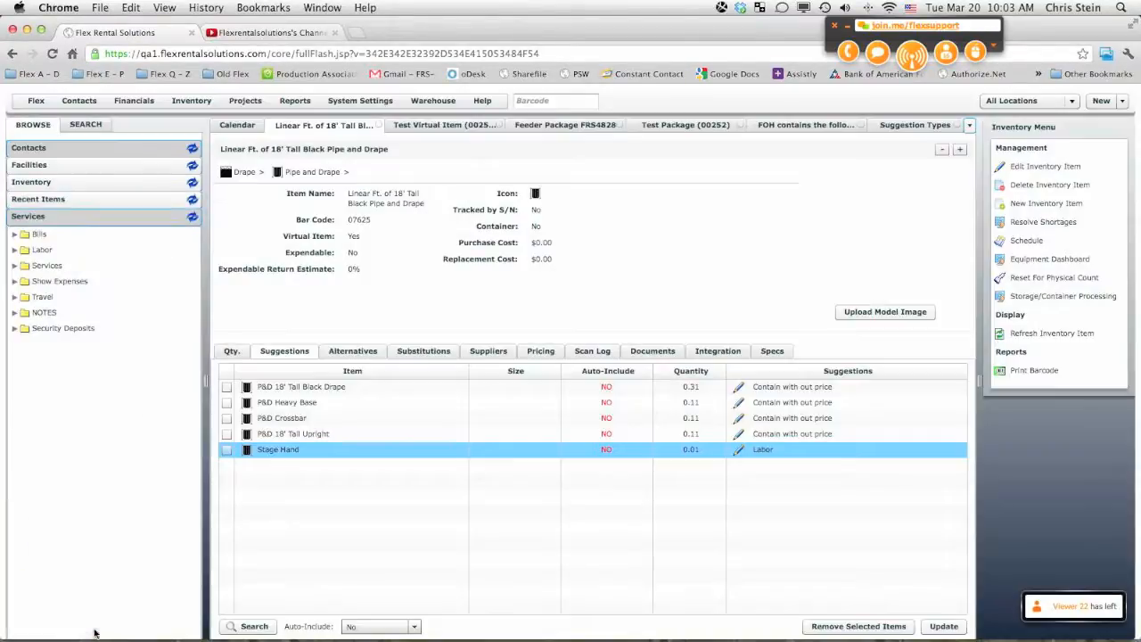
left_click(14, 251)
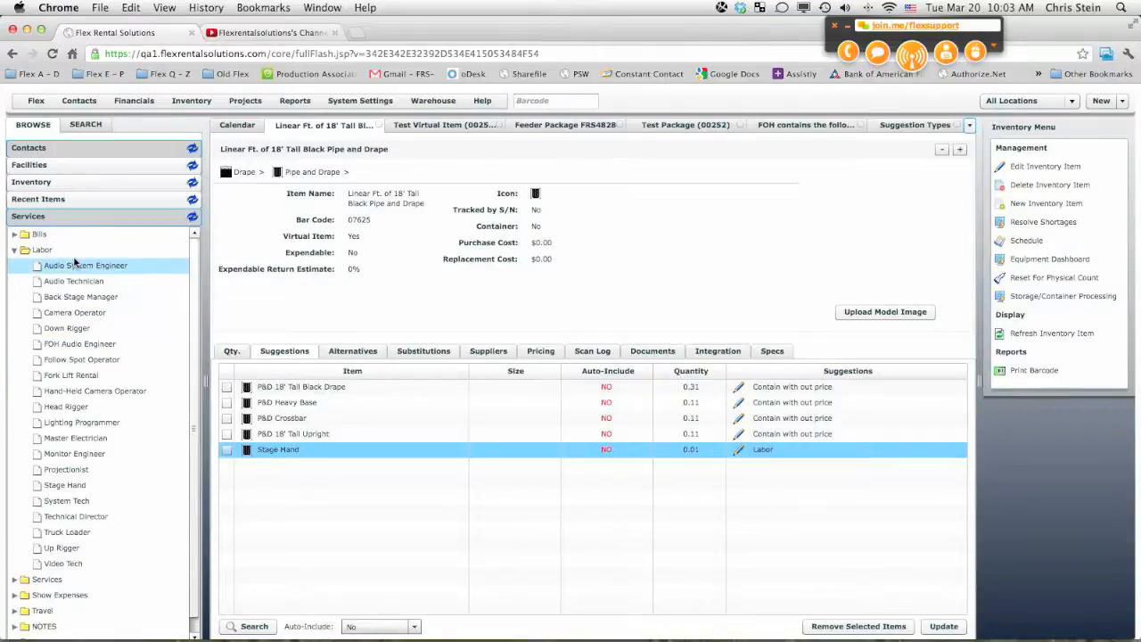
left_click(23, 252)
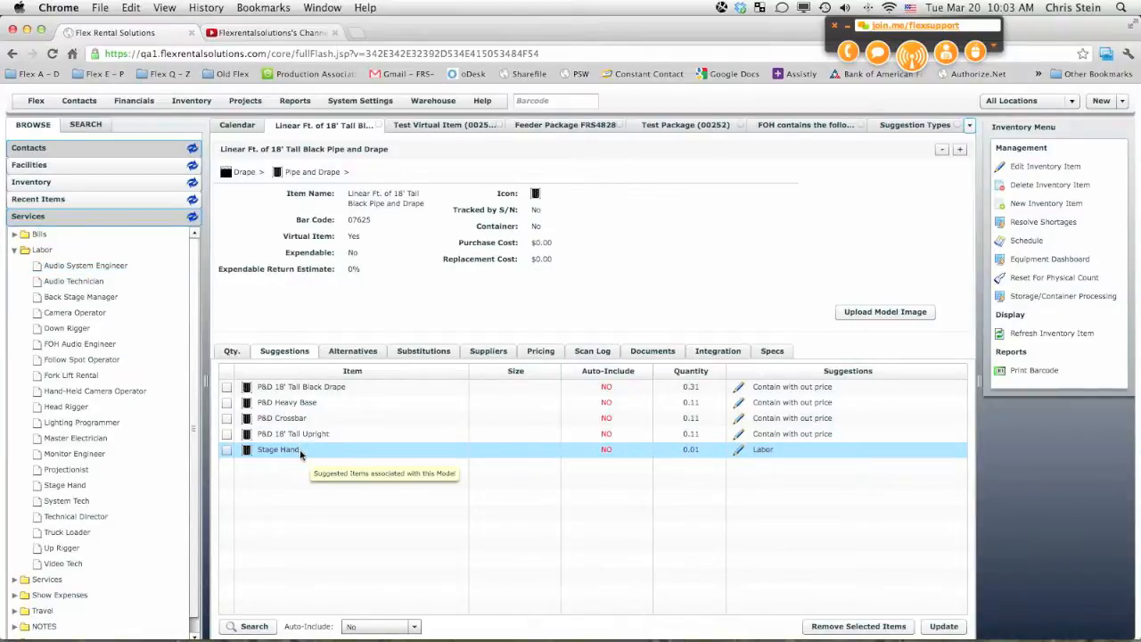
left_click(370, 451)
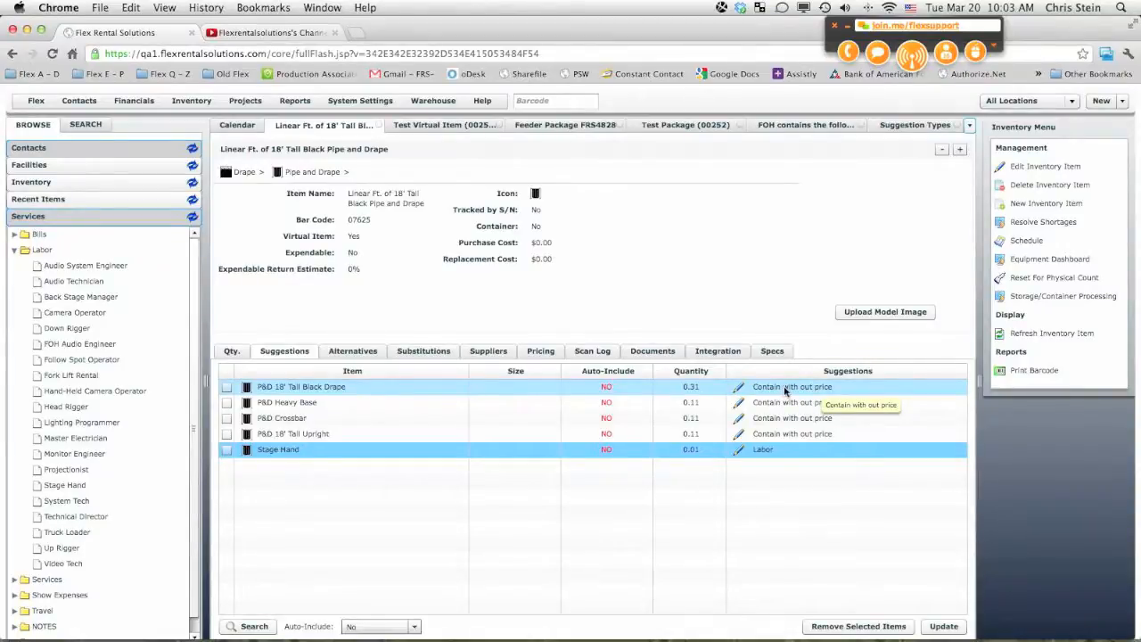
Open the "Contain with out price" suggestion type and review its name, Included In Price setting and Association Type options
left_click(192, 101)
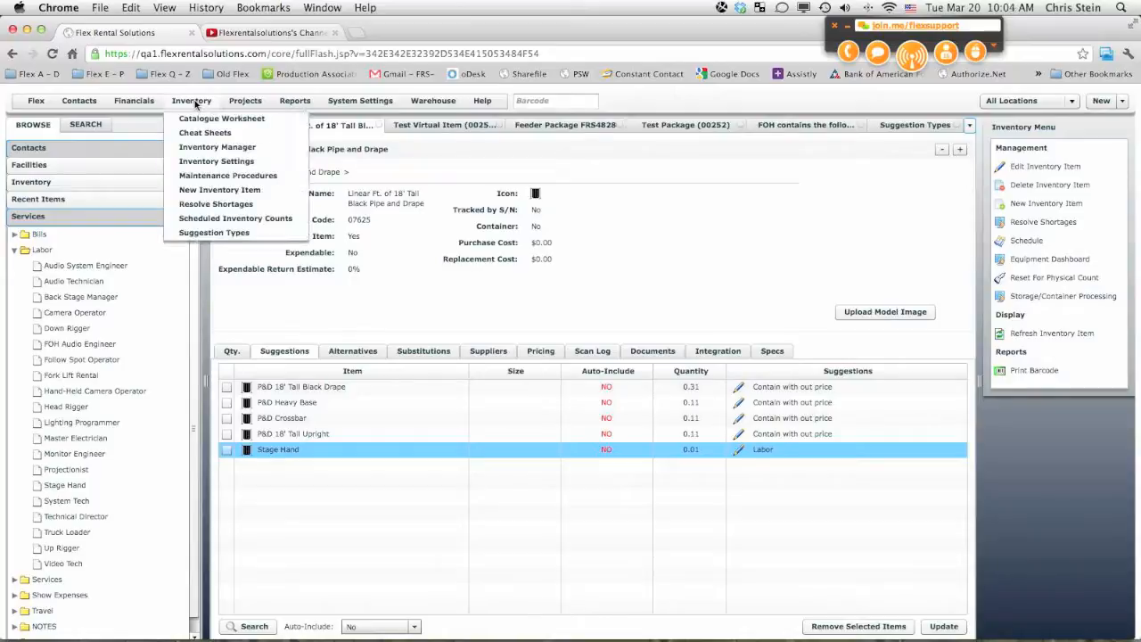
left_click(205, 233)
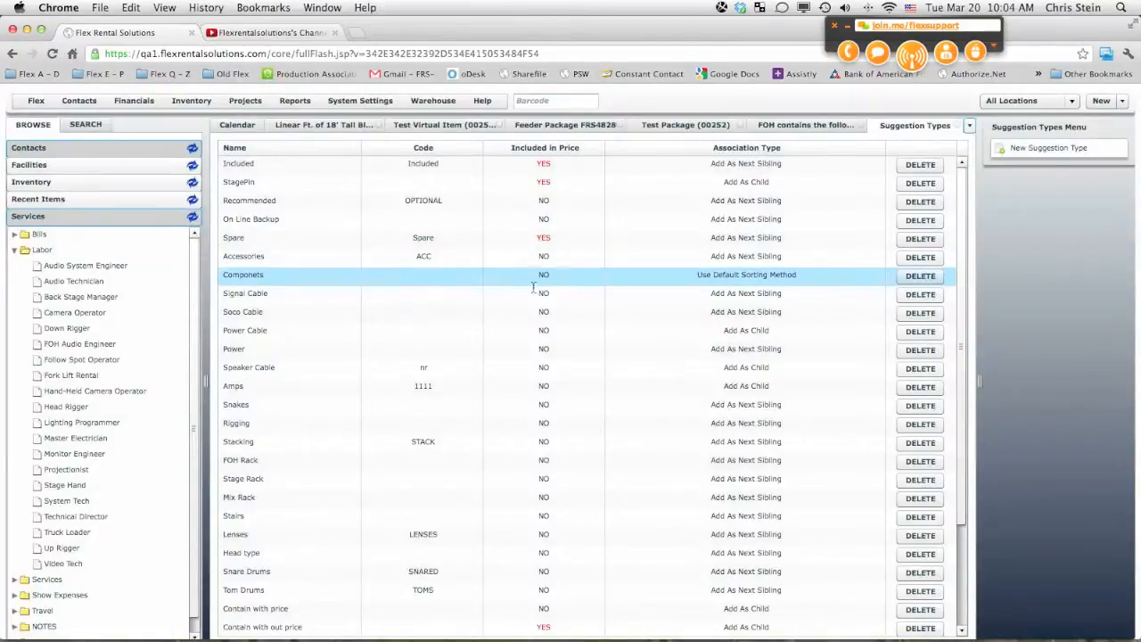
left_click_drag(958, 339, 958, 431)
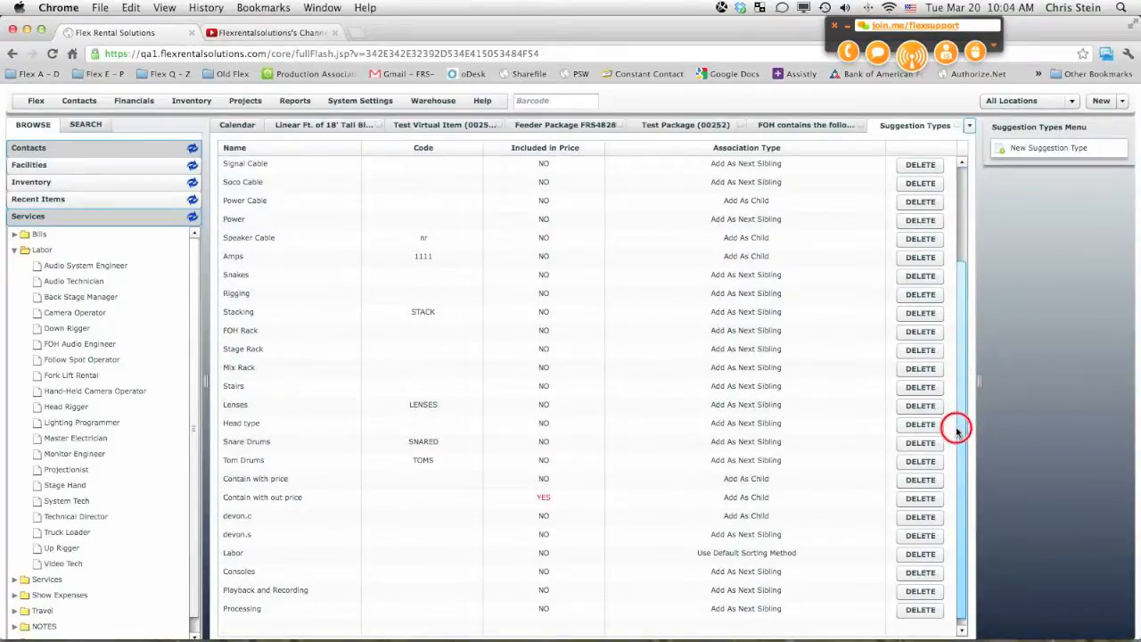
double_click(294, 504)
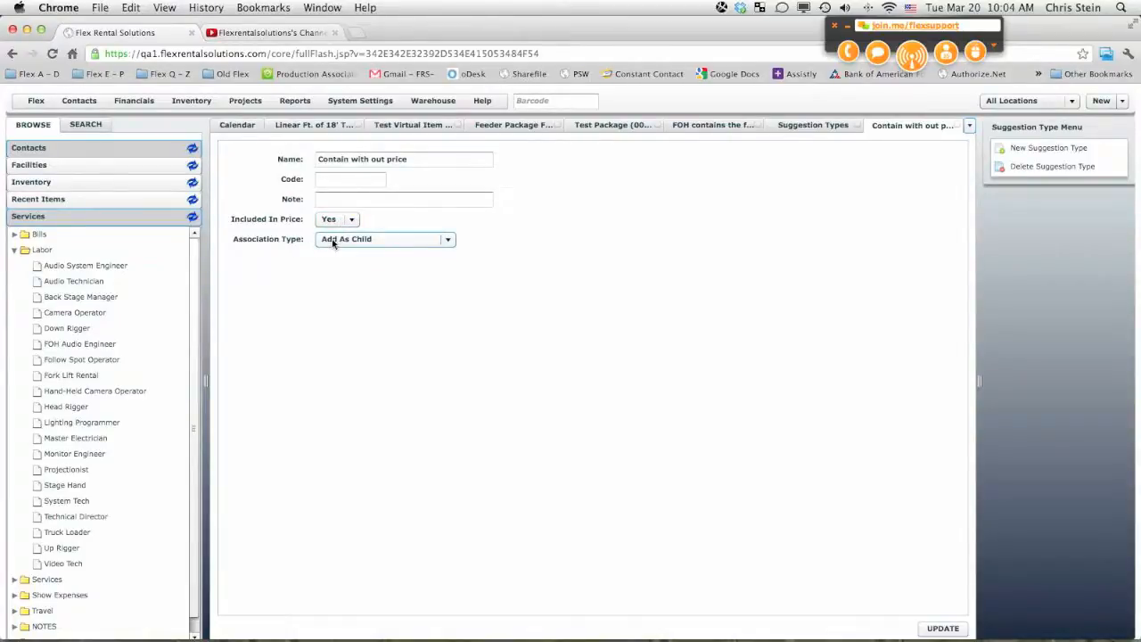
left_click(395, 240)
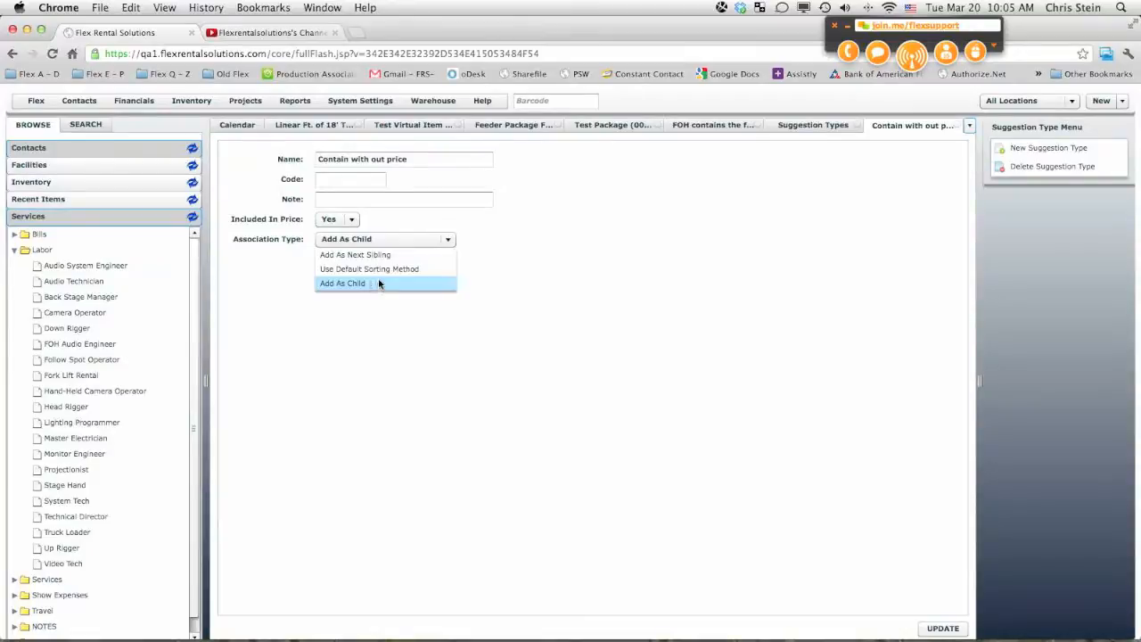
left_click(535, 243)
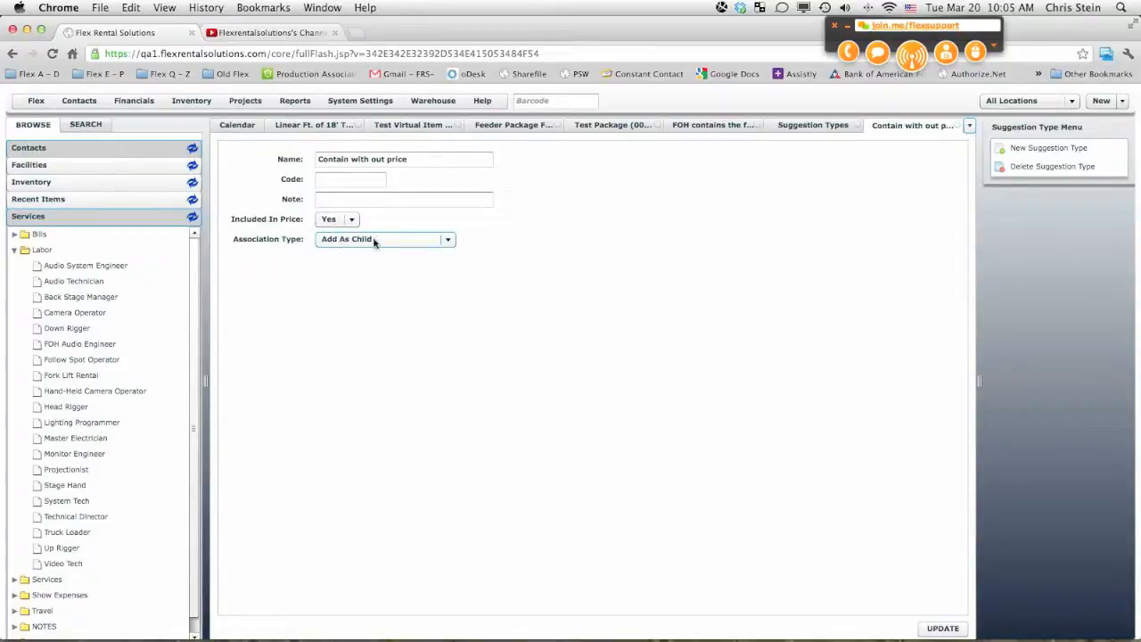
left_click_drag(416, 157, 294, 157)
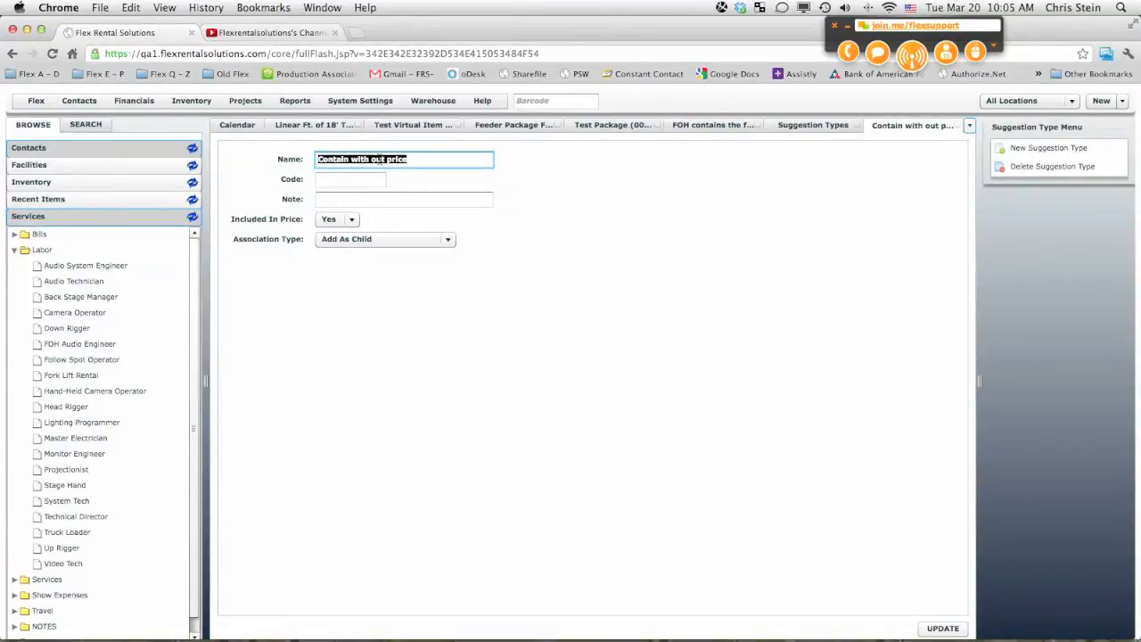
Return to the pipe and drape item, open the join.me audio controls and move them away from the page
left_click(326, 124)
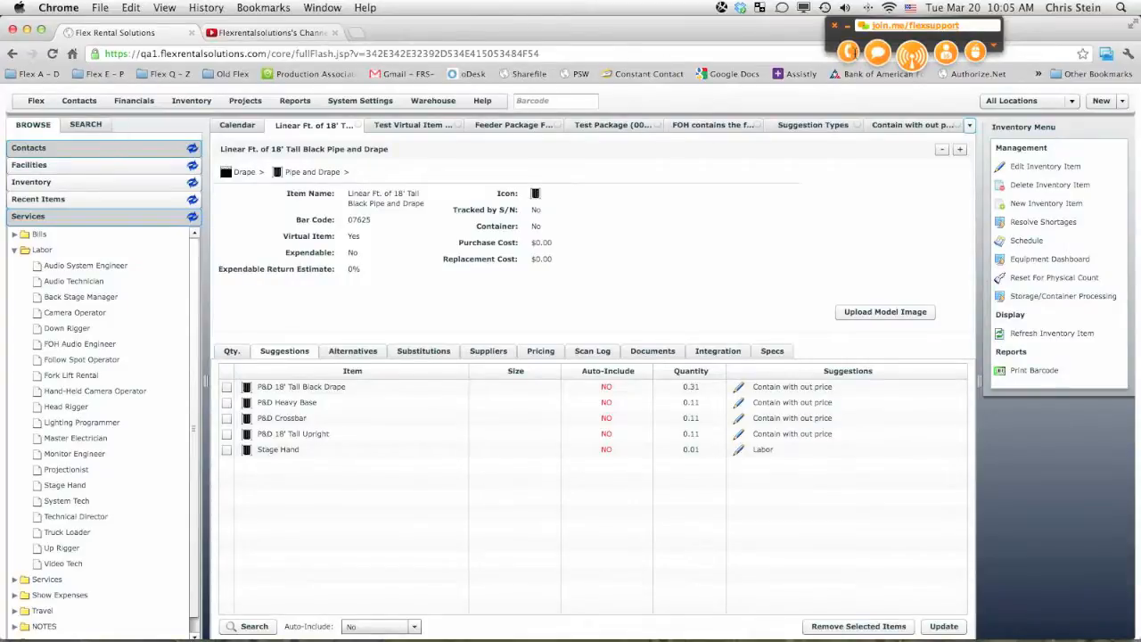
left_click(851, 54)
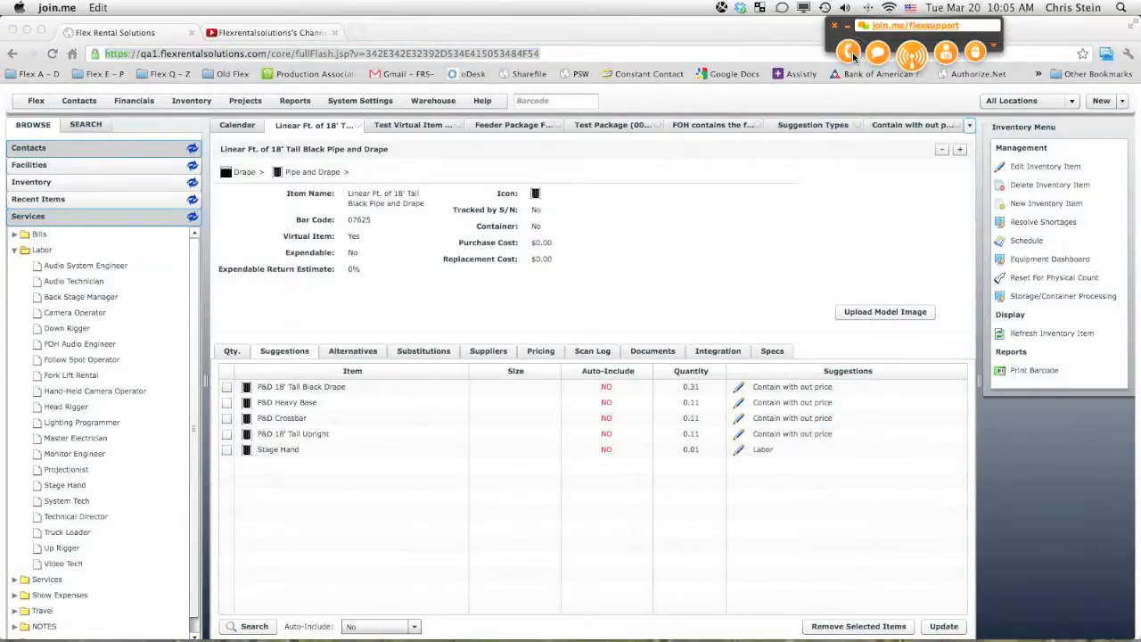
left_click(852, 53)
left_click(851, 53)
left_click(851, 54)
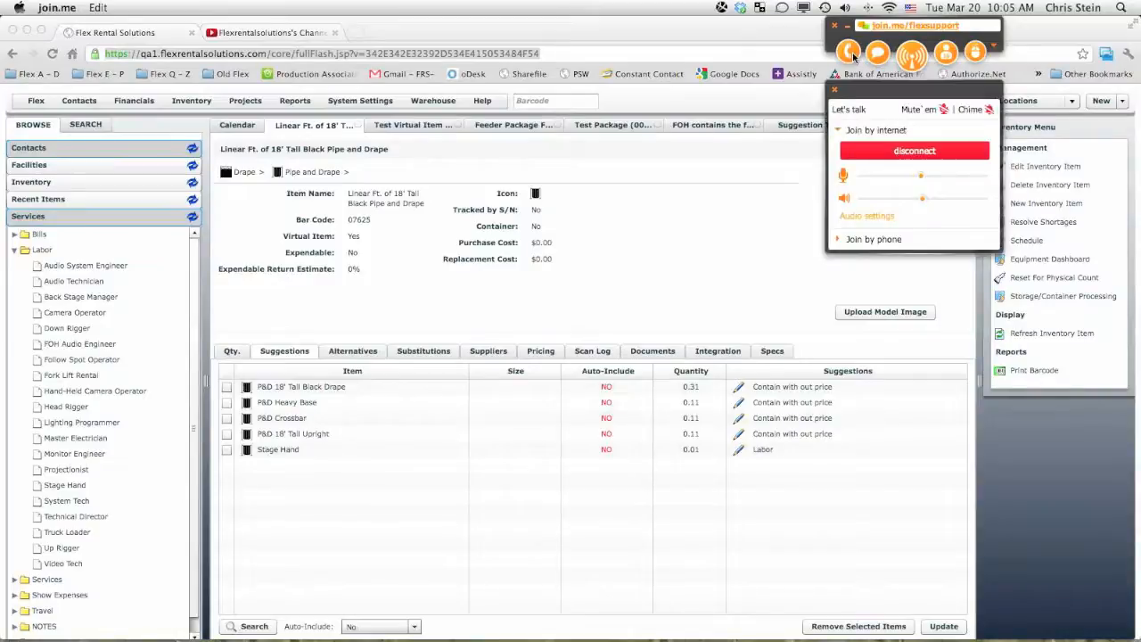
left_click(922, 177)
left_click_drag(865, 89, 0, 133)
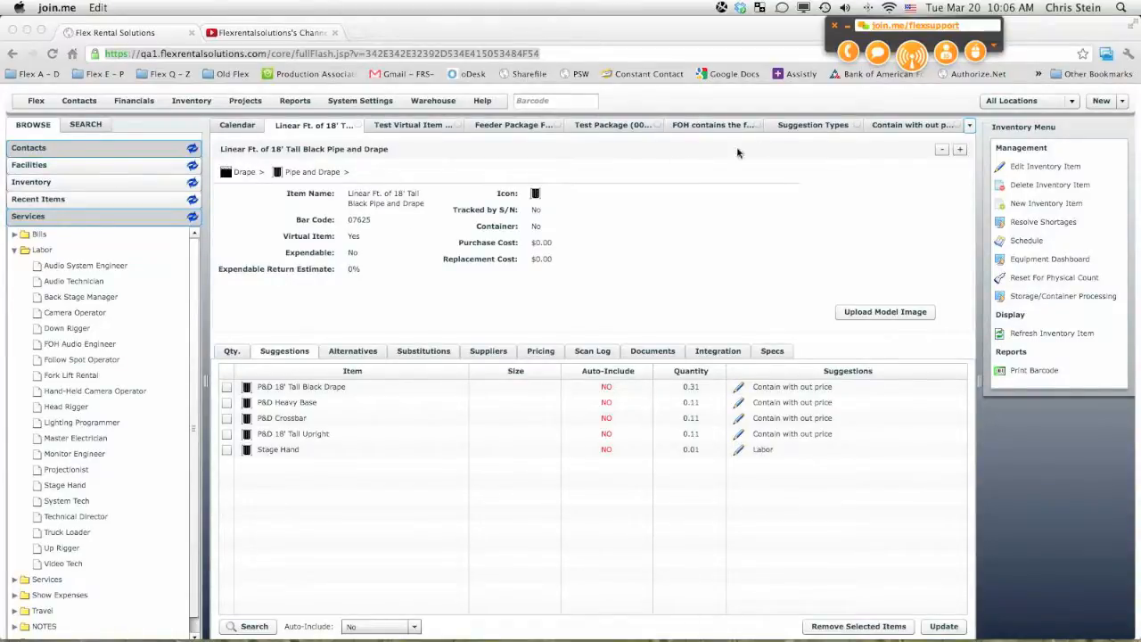
Open the Labor suggestion type, review its Included In Price and Association Type settings, and return to the pipe and drape item
left_click(834, 127)
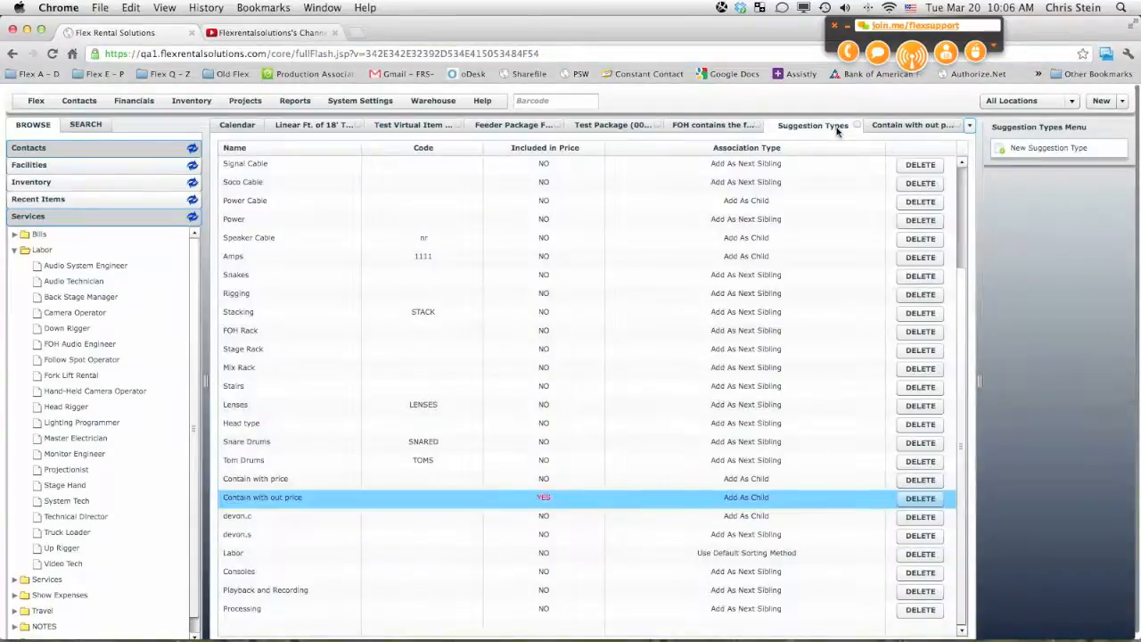
left_click_drag(961, 406, 957, 530)
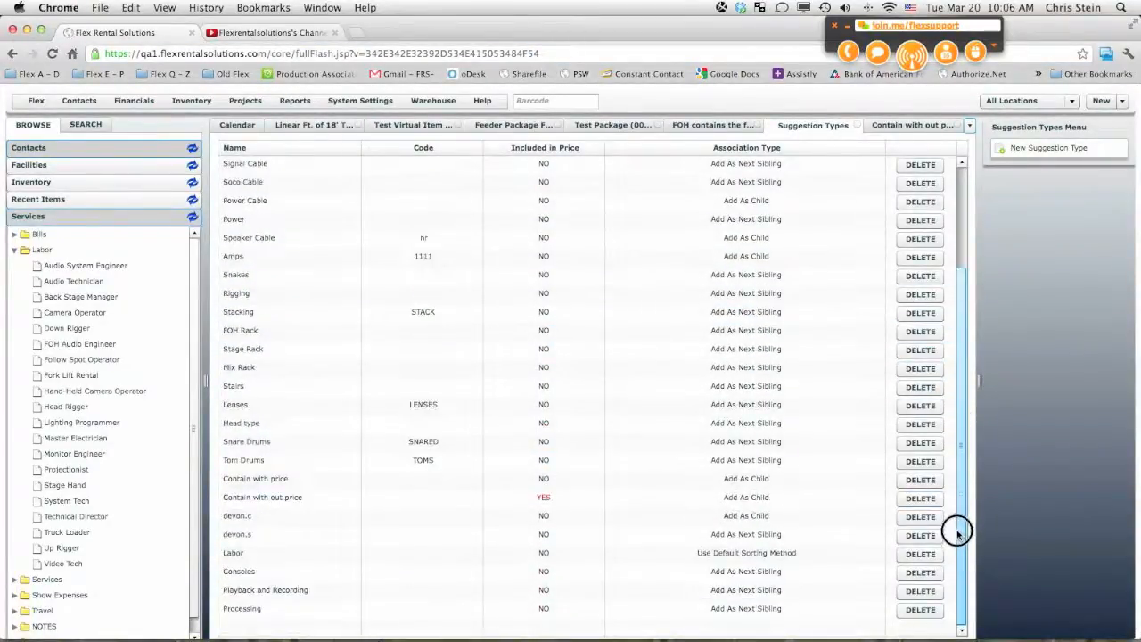
double_click(238, 556)
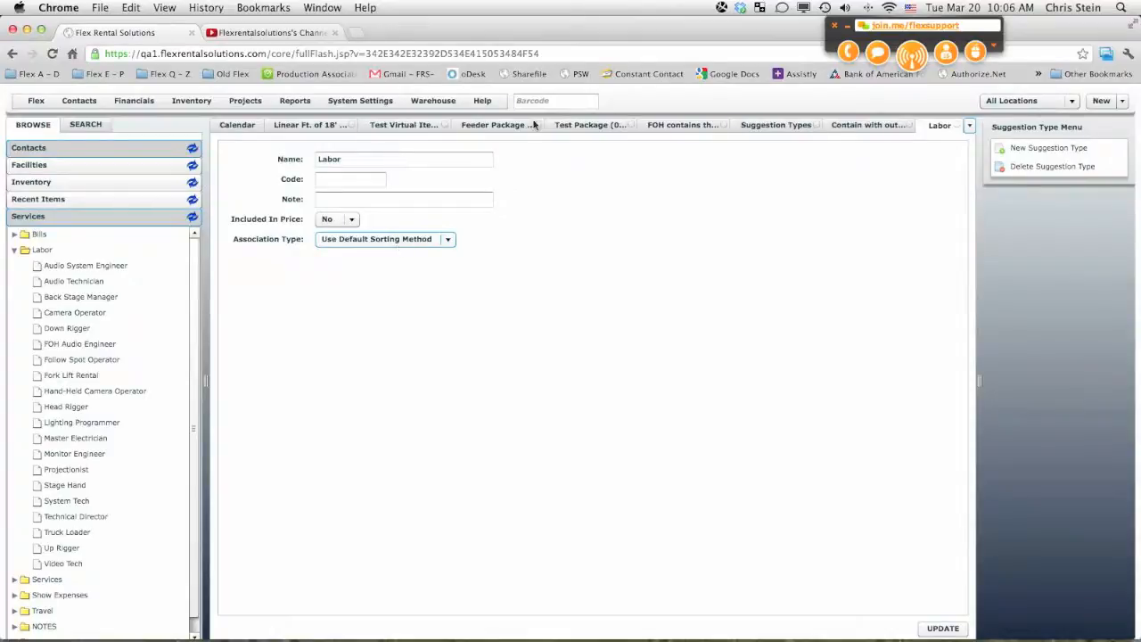
left_click(330, 129)
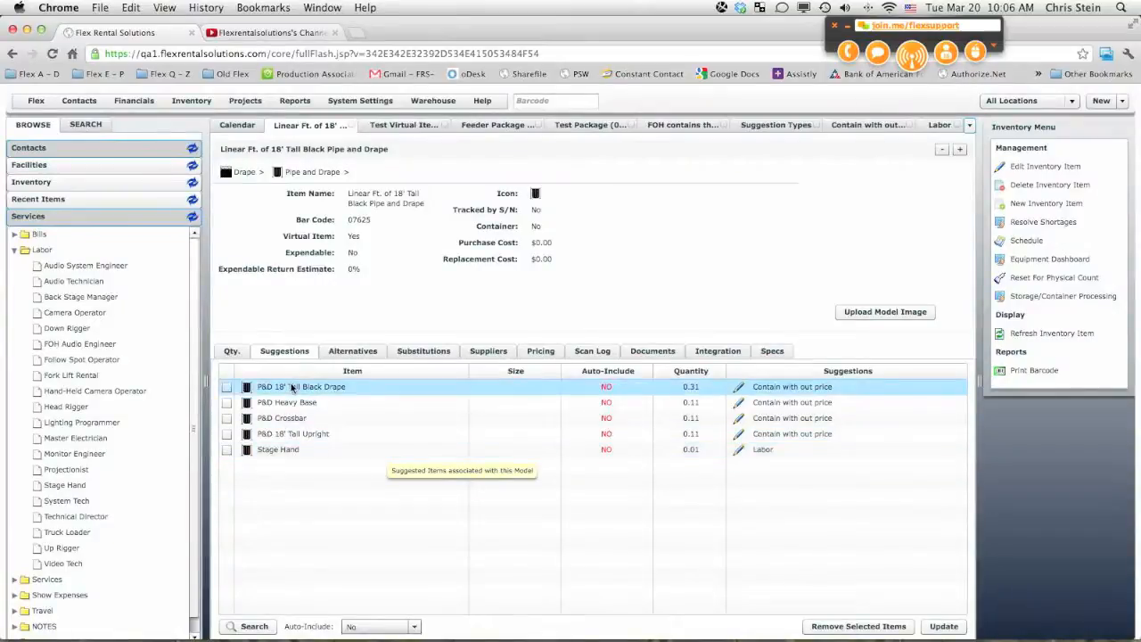
Compare the items in the Pipe and Drape inventory group with the Labor services, and close the Labor suggestion type
left_click(45, 184)
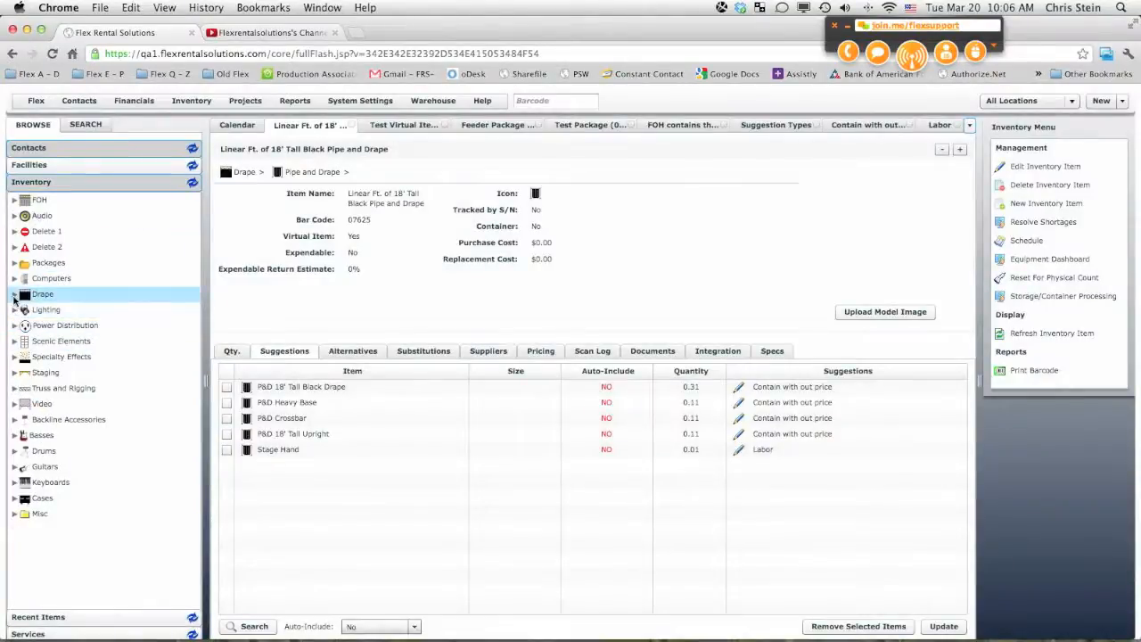
left_click(14, 297)
left_click(27, 309)
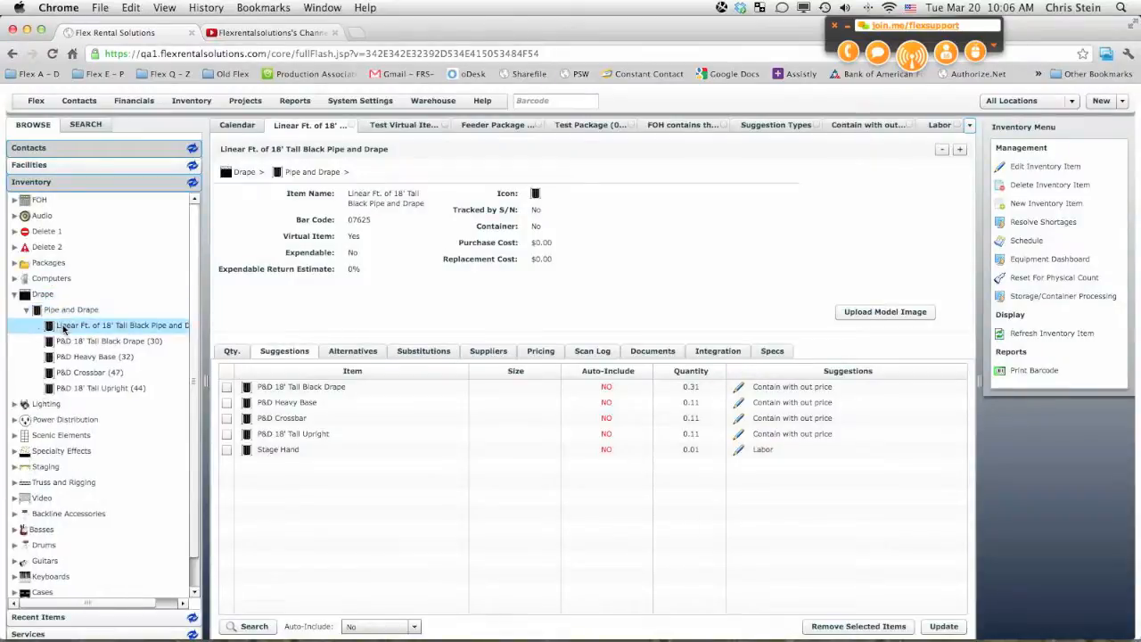
left_click(108, 634)
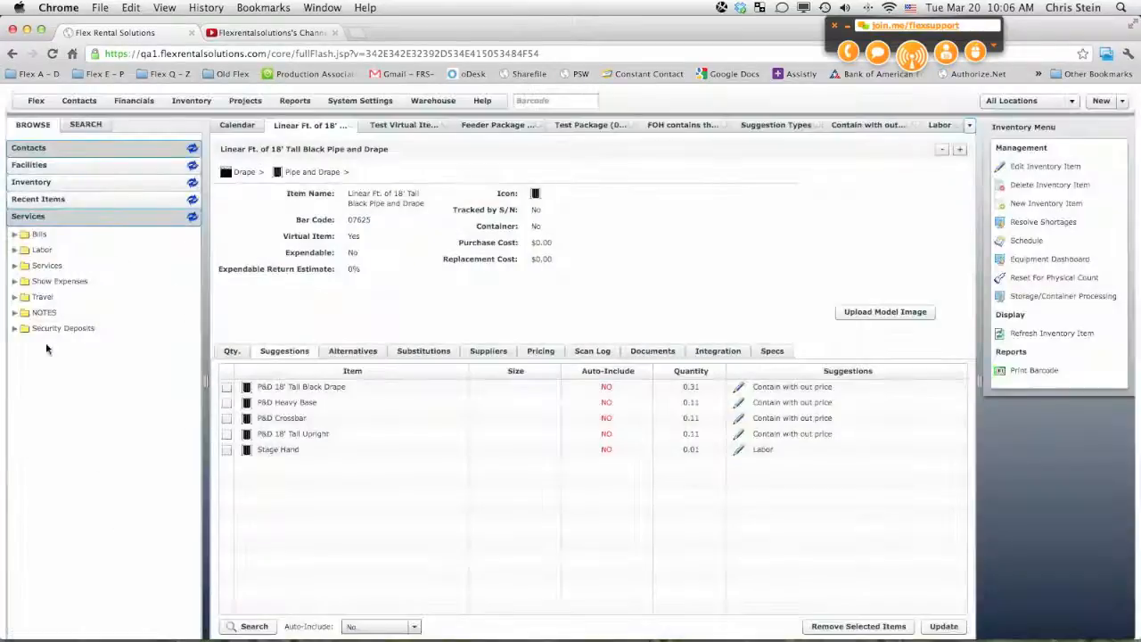
left_click(15, 250)
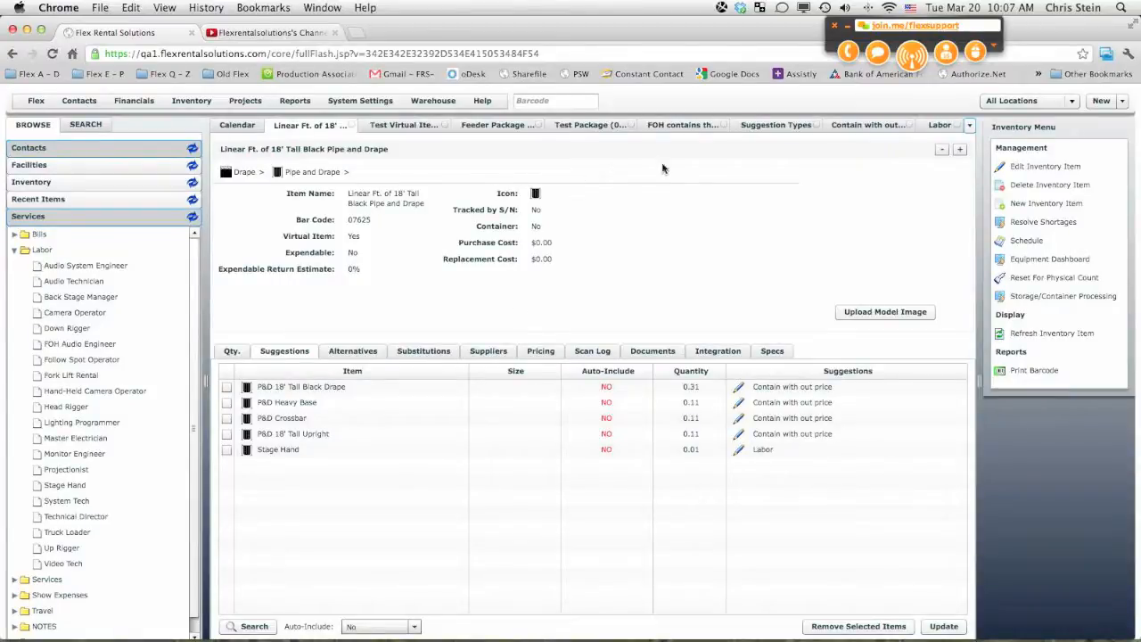
left_click(956, 126)
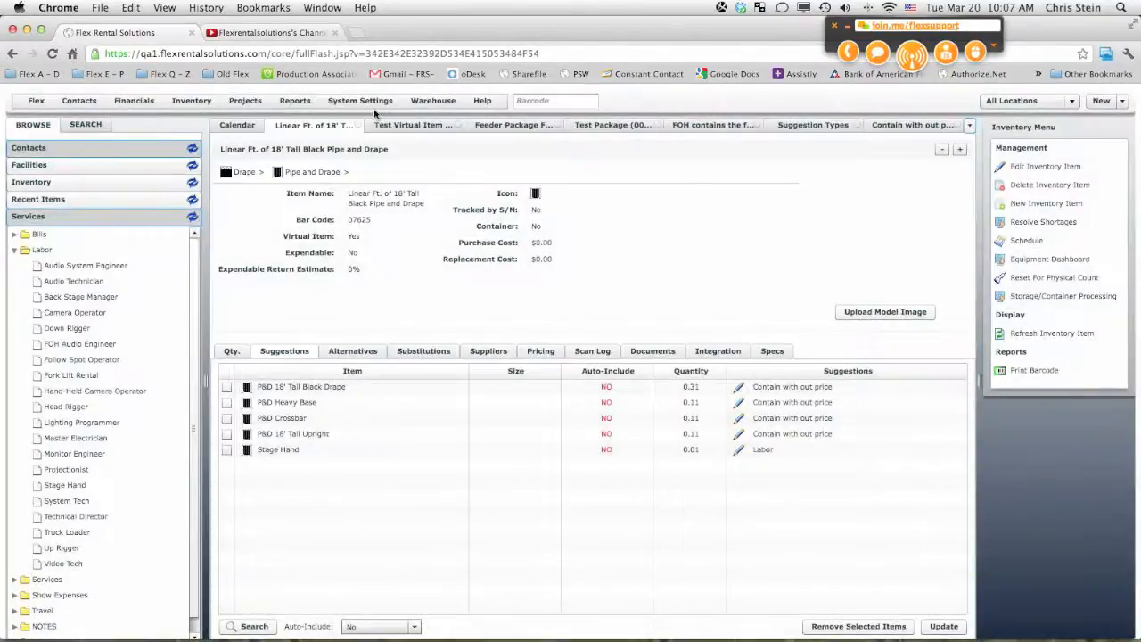
Add 135 of "Linear Ft. of 18' Tall Black Pipe and Drape" from the Drape inventory to the Test Virtual Item quote
left_click(393, 128)
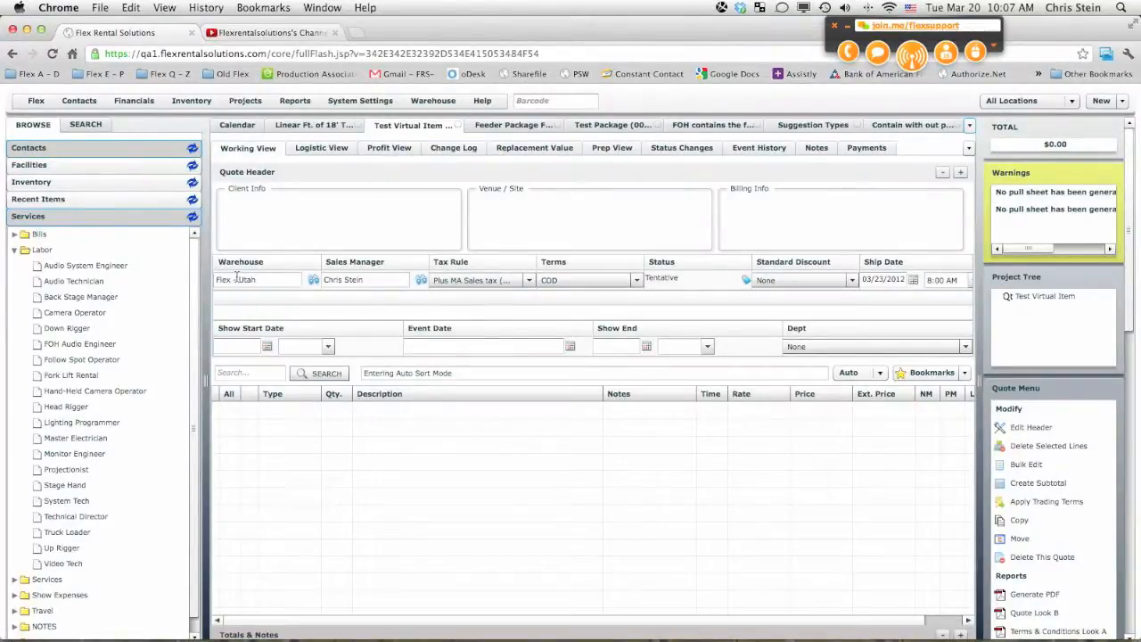
left_click(51, 182)
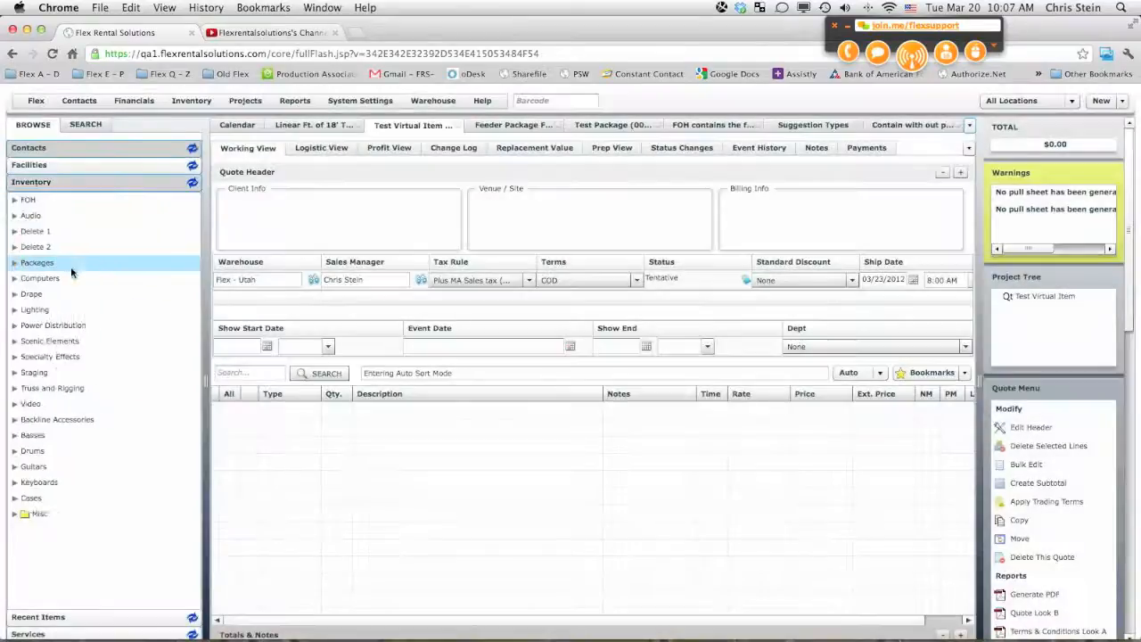
left_click(15, 294)
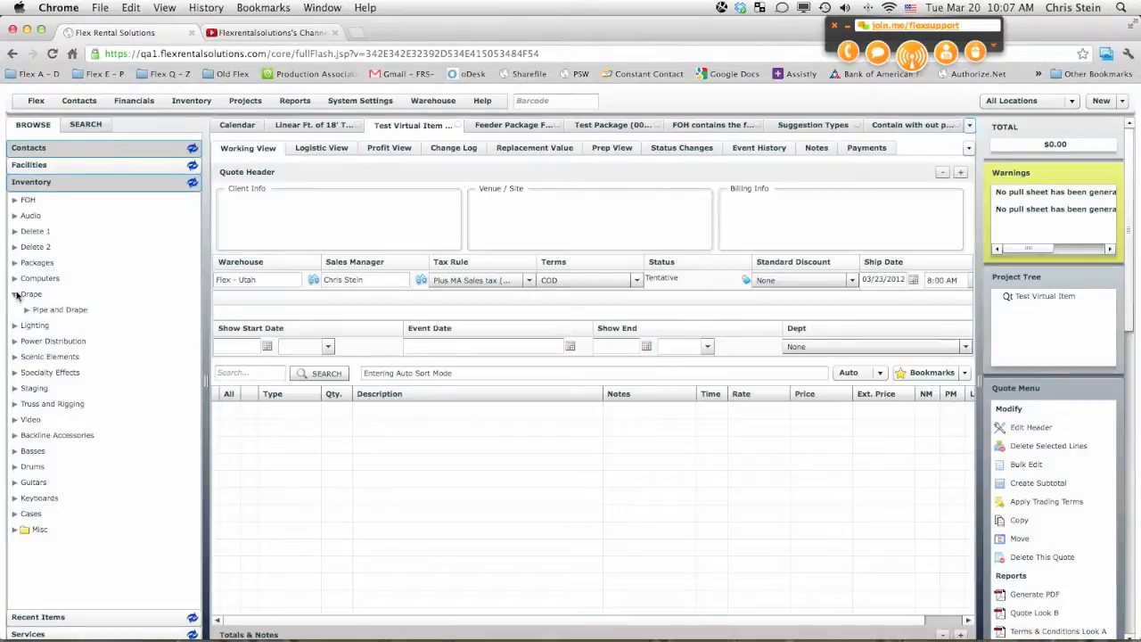
left_click(28, 309)
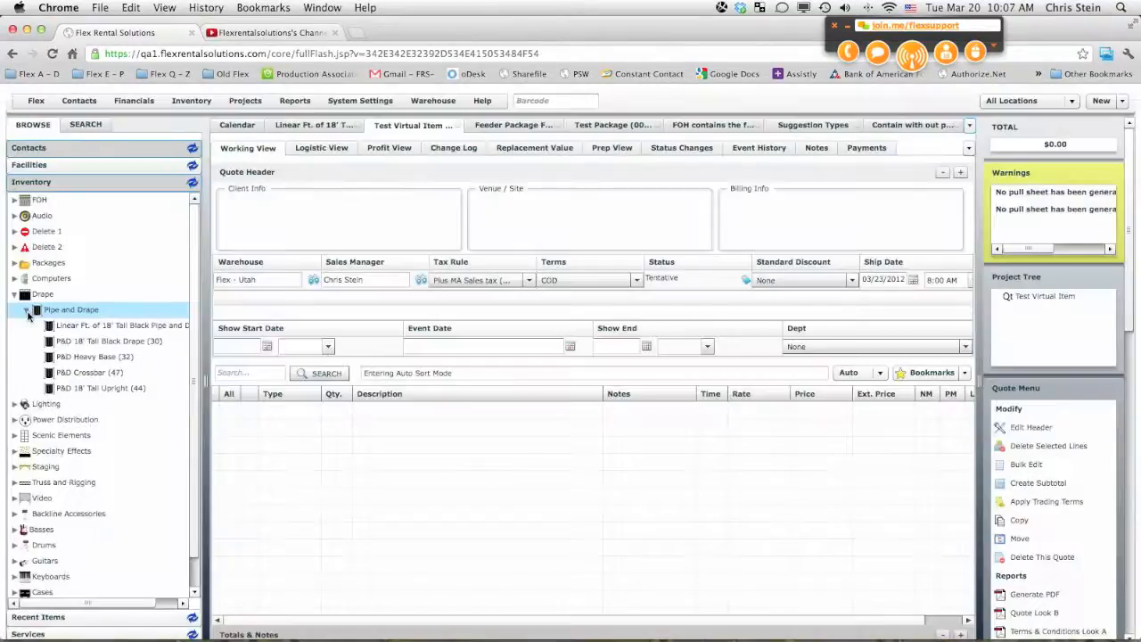
left_click_drag(58, 328, 469, 423)
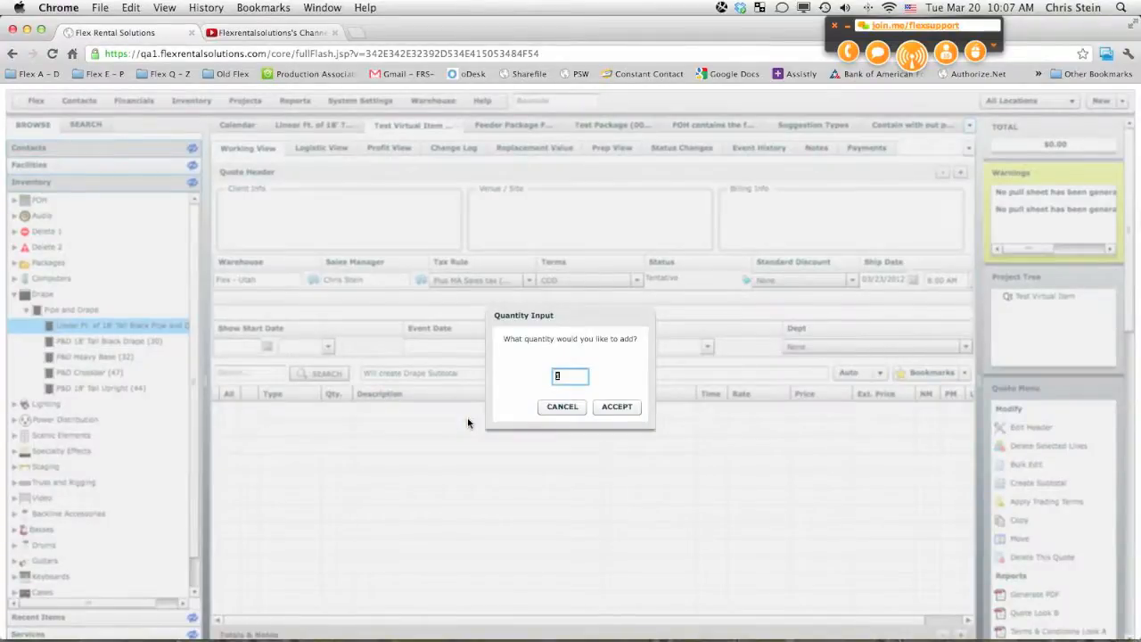
type("1")
left_click(609, 406)
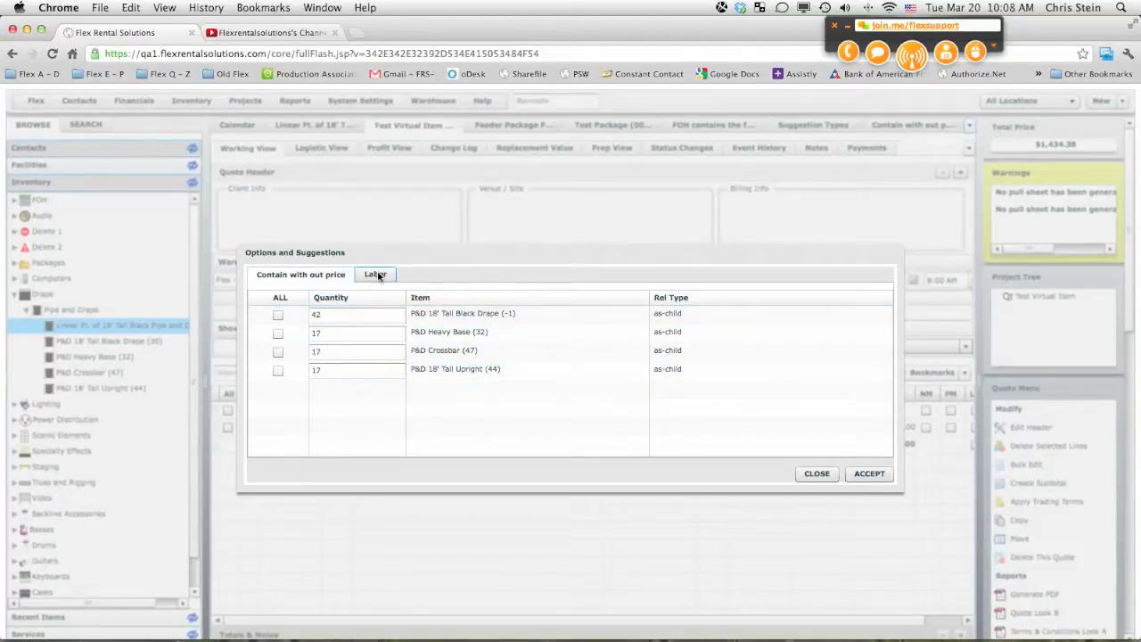
Include all "Contain with out price" suggestions and set the P&D 18' Tall Upright, P&D Crossbar and P&D Heavy Base quantities to 19
left_click(278, 297)
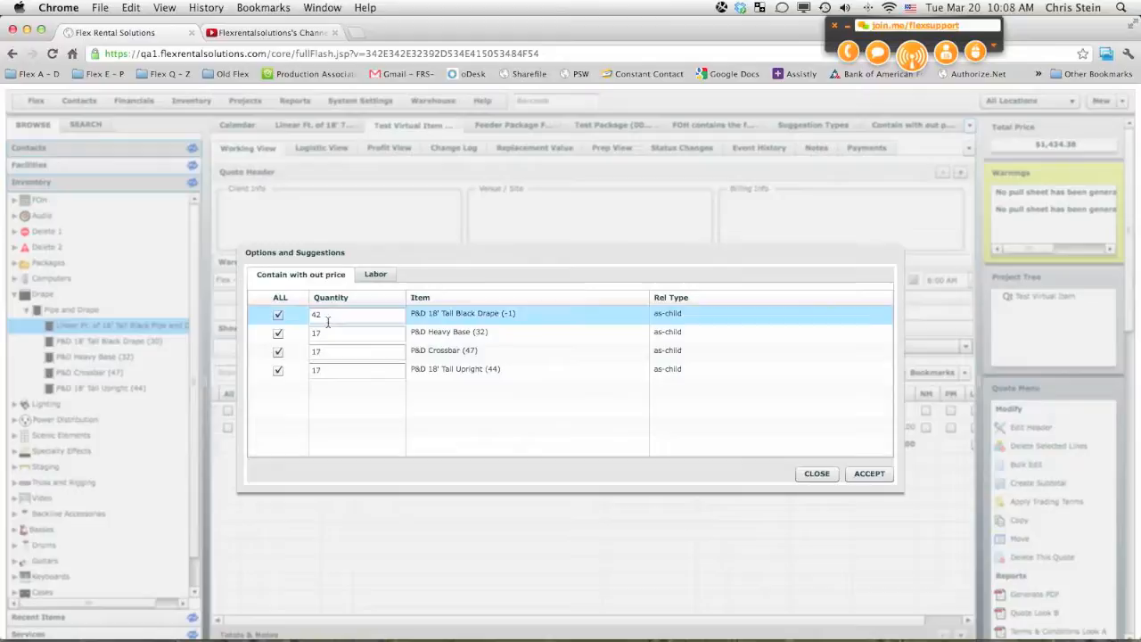
left_click(330, 373)
type("1")
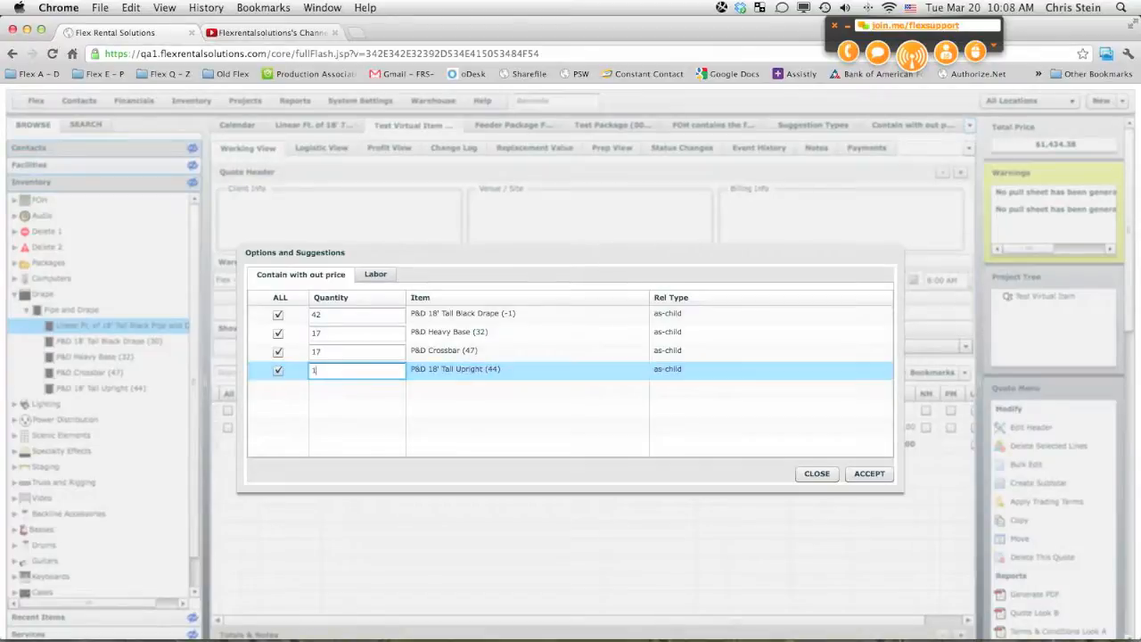
type("9")
left_click(335, 348)
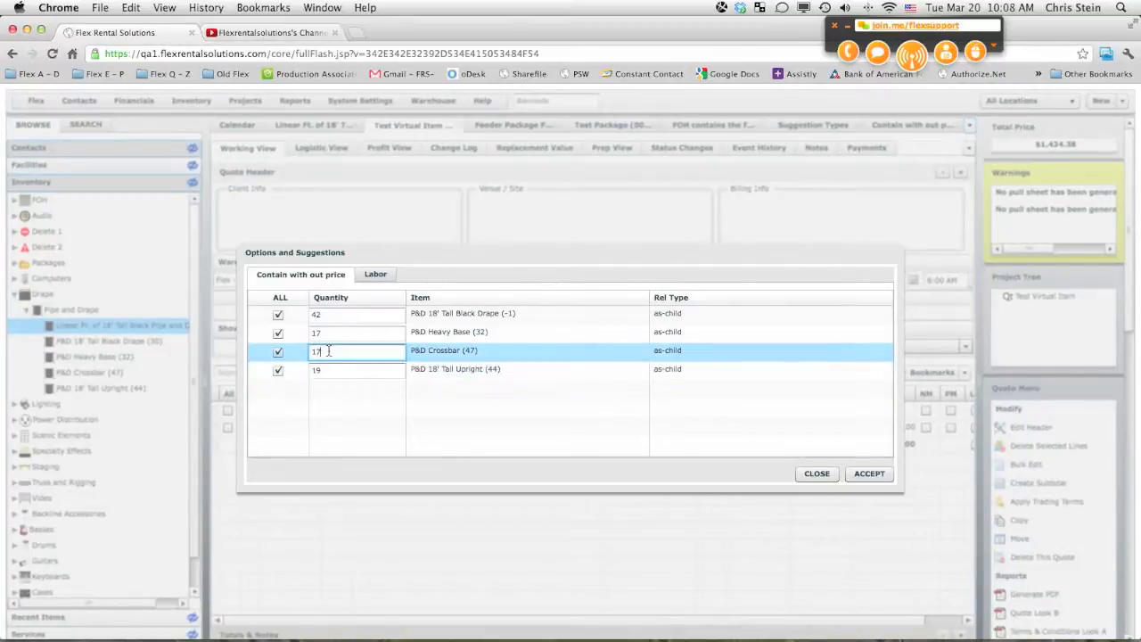
left_click_drag(325, 351, 289, 353)
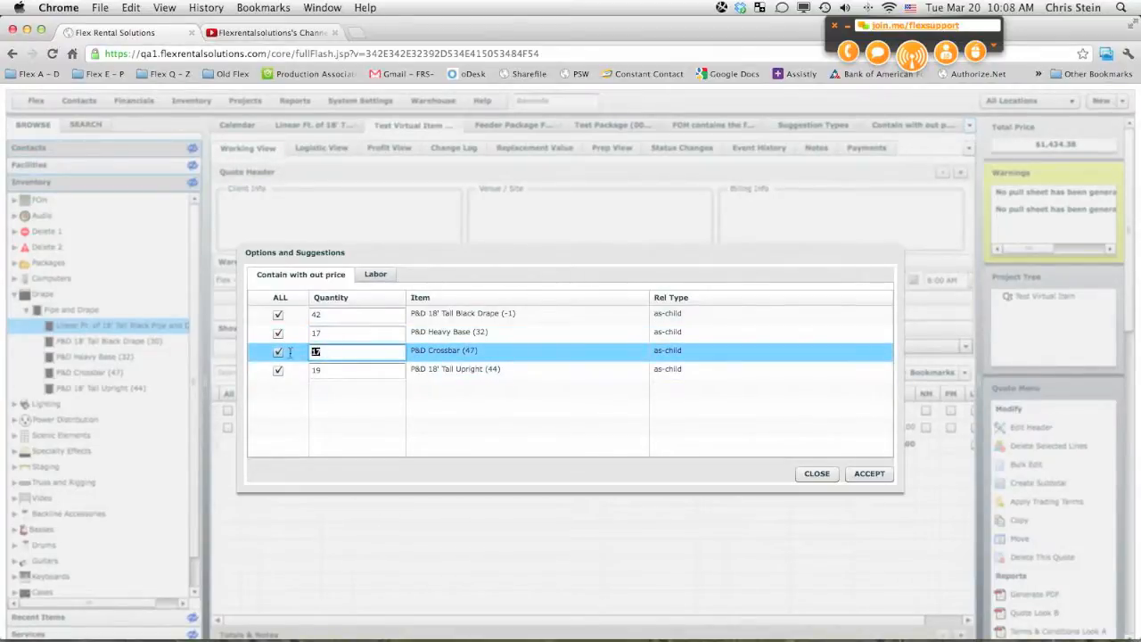
type("1")
left_click(339, 333)
left_click_drag(339, 334, 300, 338)
type("19")
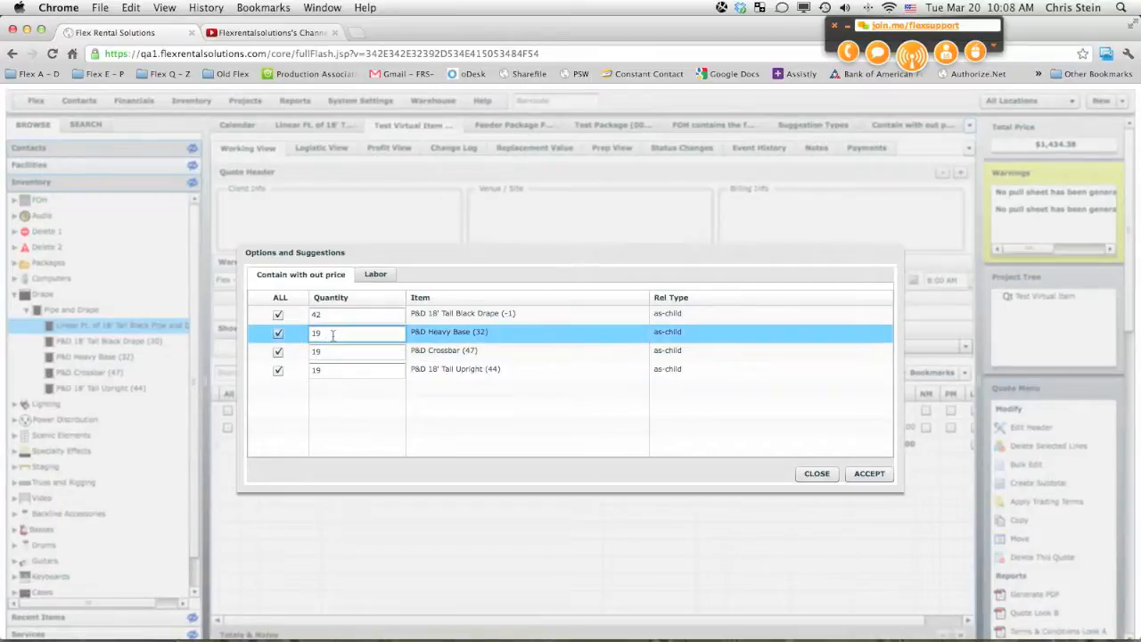
Include the Stage Hand labor suggestion and accept the selected suggestions into the quote
left_click(375, 274)
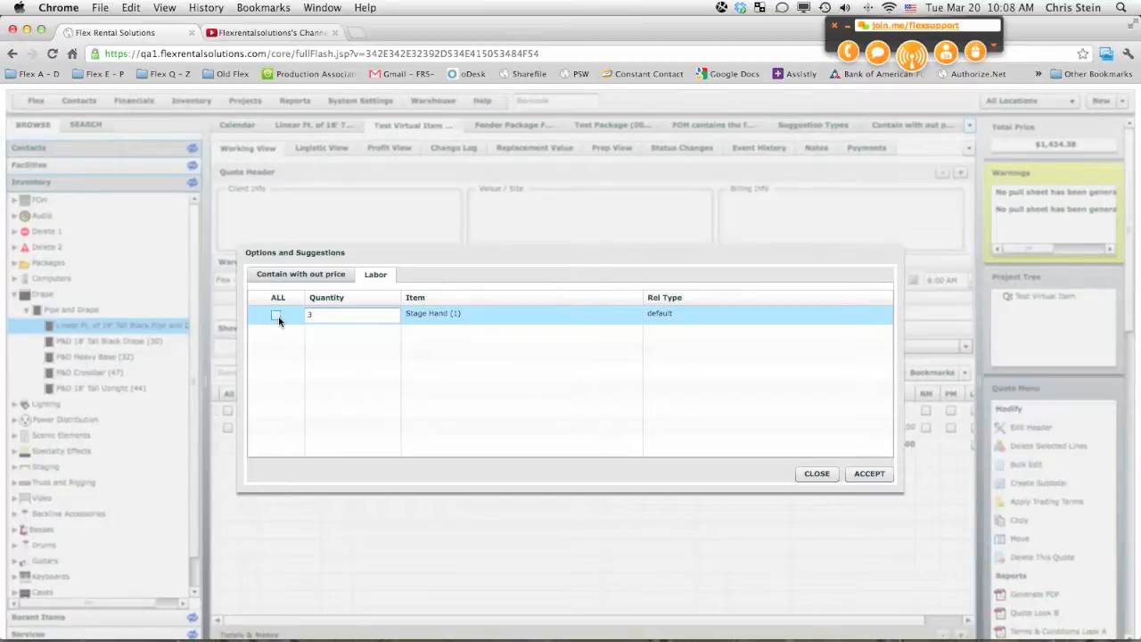
left_click(276, 316)
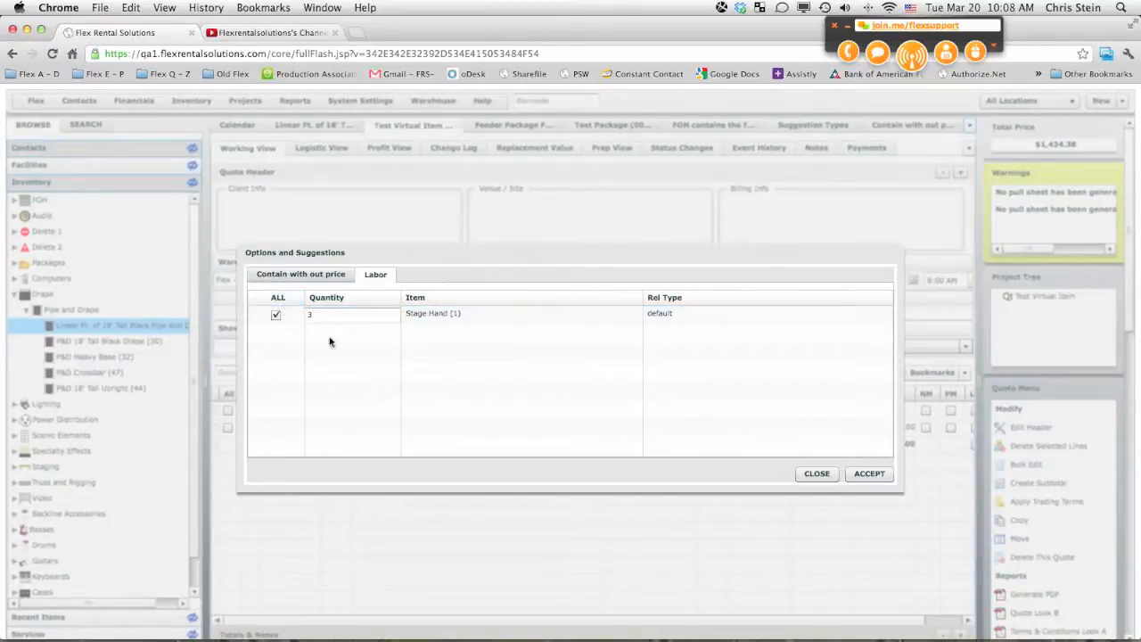
left_click(870, 473)
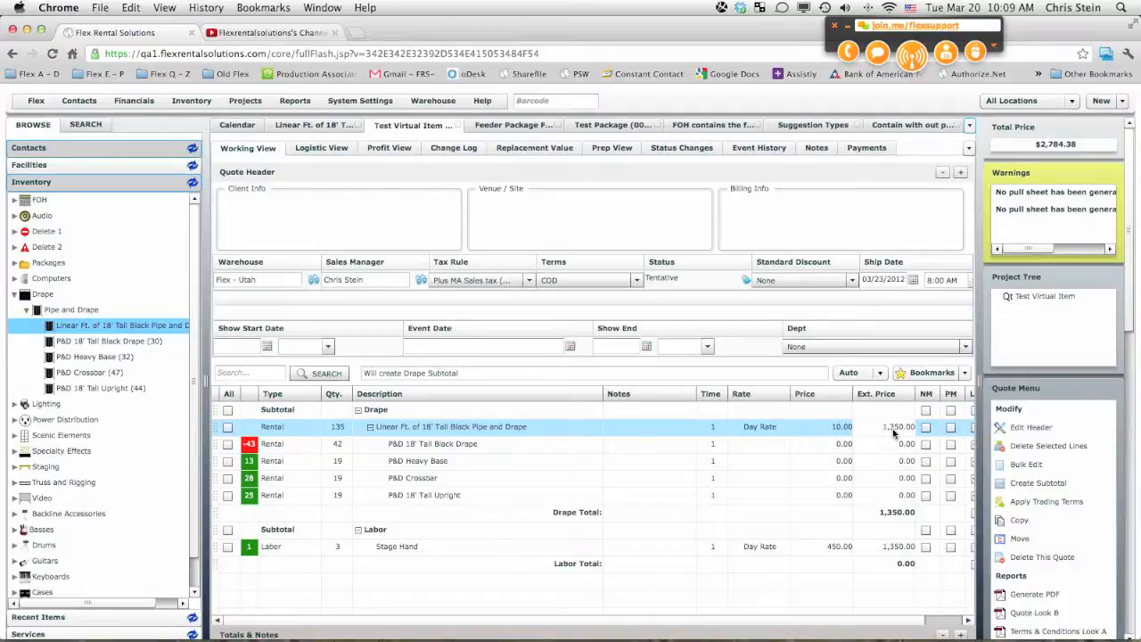
Generate the quote's PDF, review its Drape and Labor lines in a widened Preview window, and close it
left_click(508, 444)
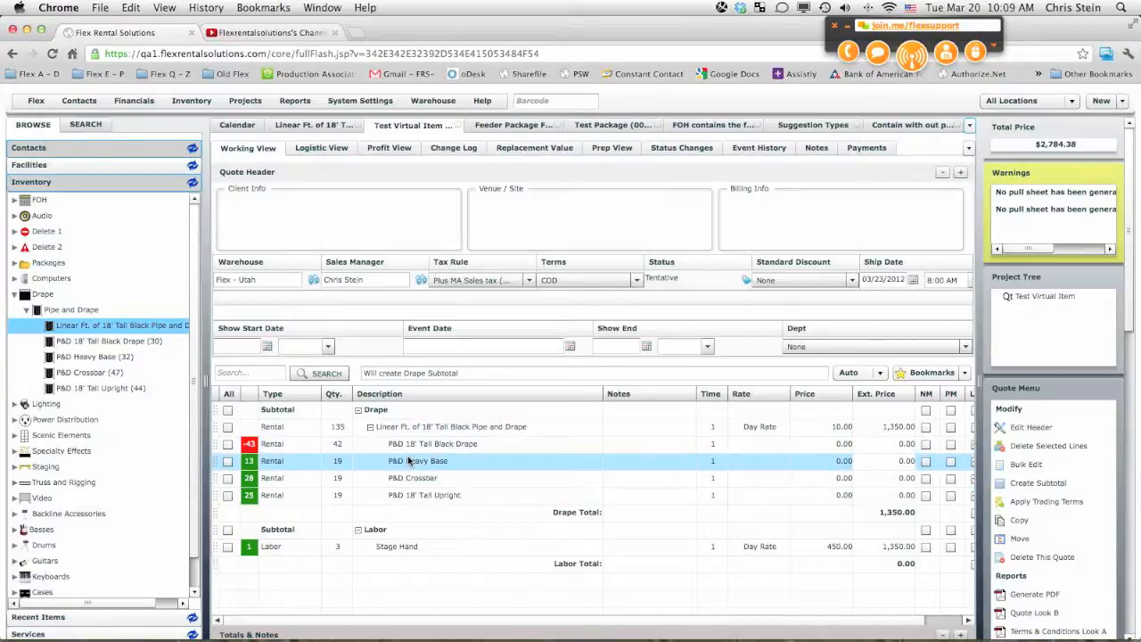
left_click(1036, 594)
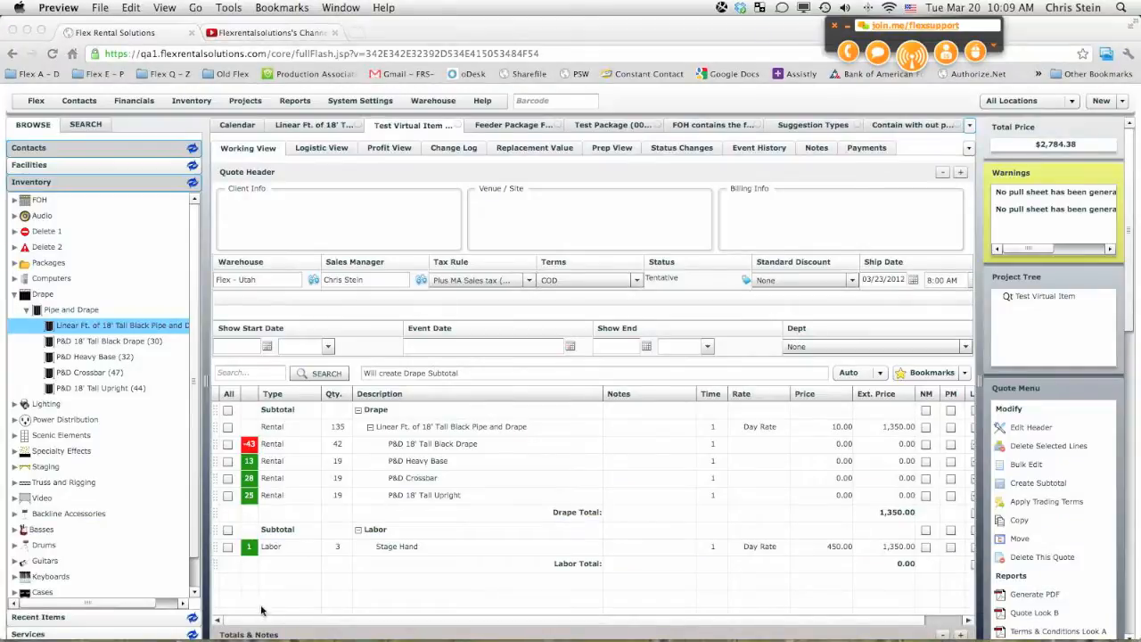
scroll(355, 496, "down", 10)
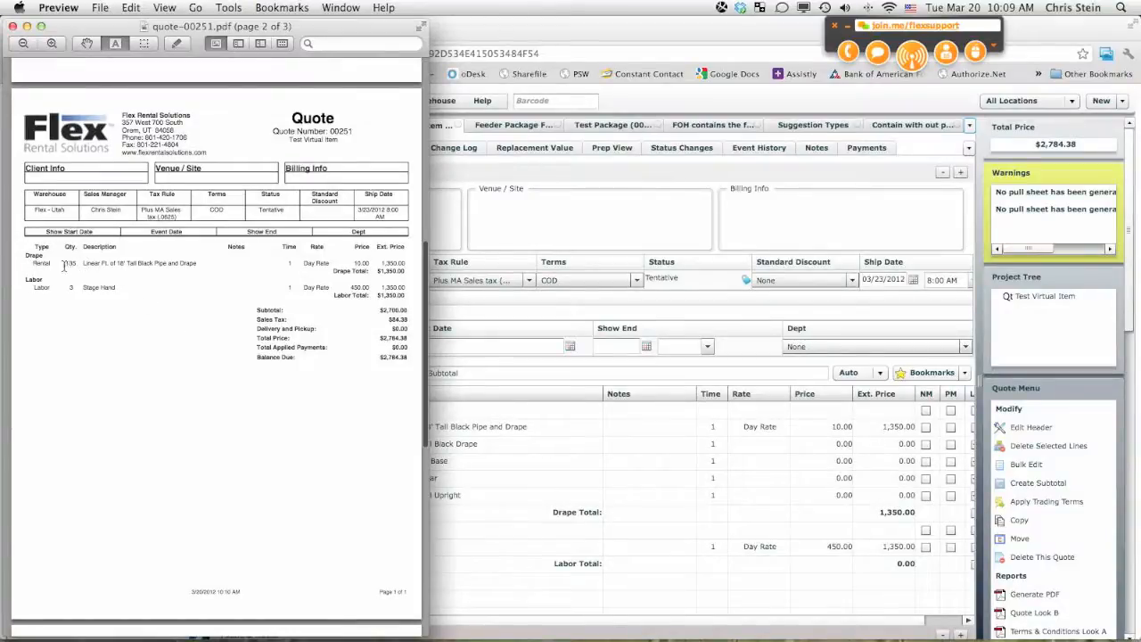
left_click_drag(427, 325, 627, 337)
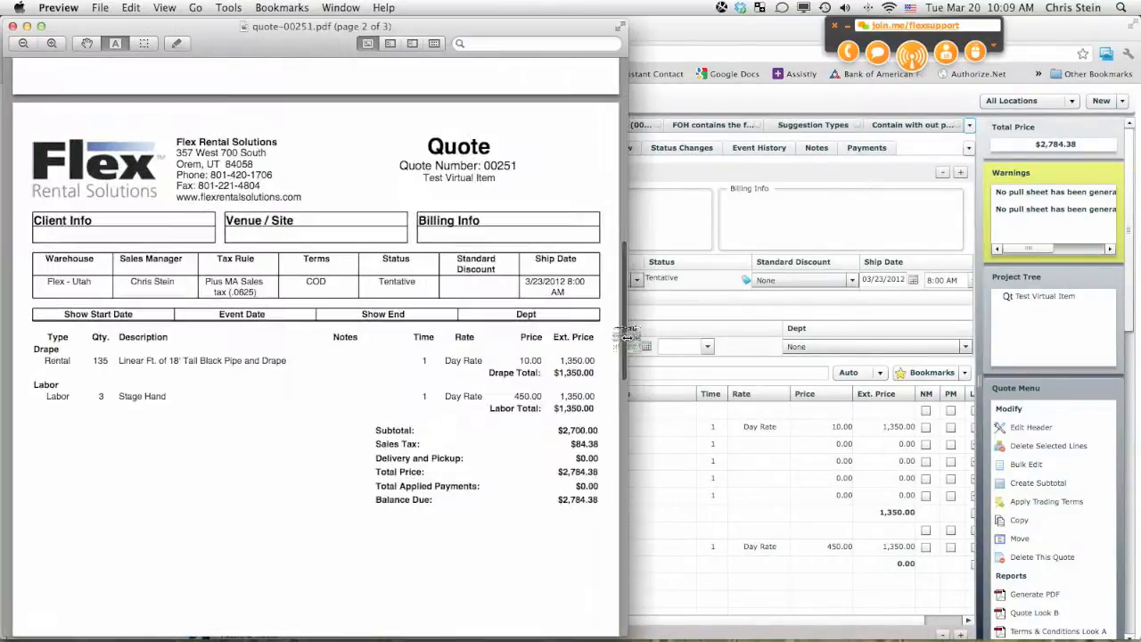
left_click(12, 30)
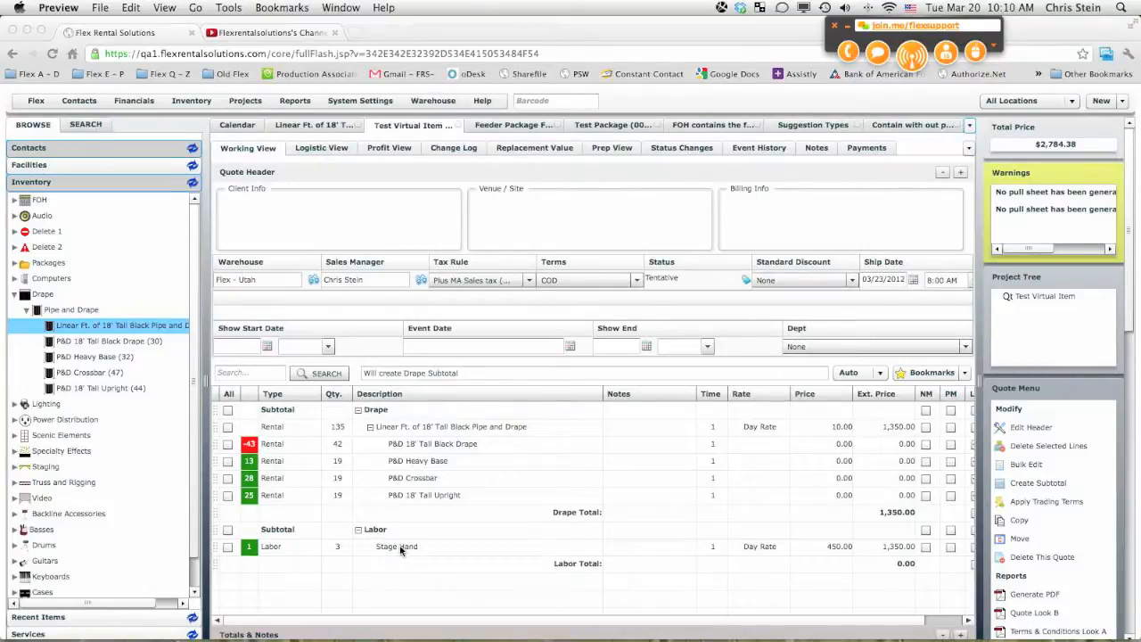
Return to the pipe and drape item and review its suggested drape, base, crossbar and upright components
left_click(329, 125)
left_click(329, 125)
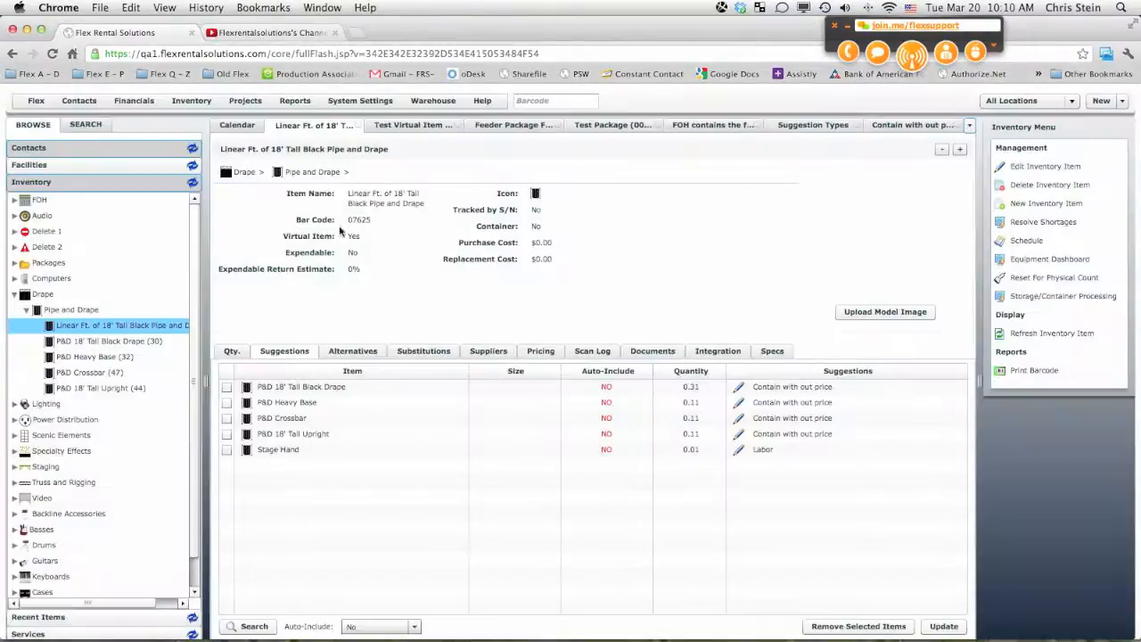
left_click(310, 405)
left_click(308, 417)
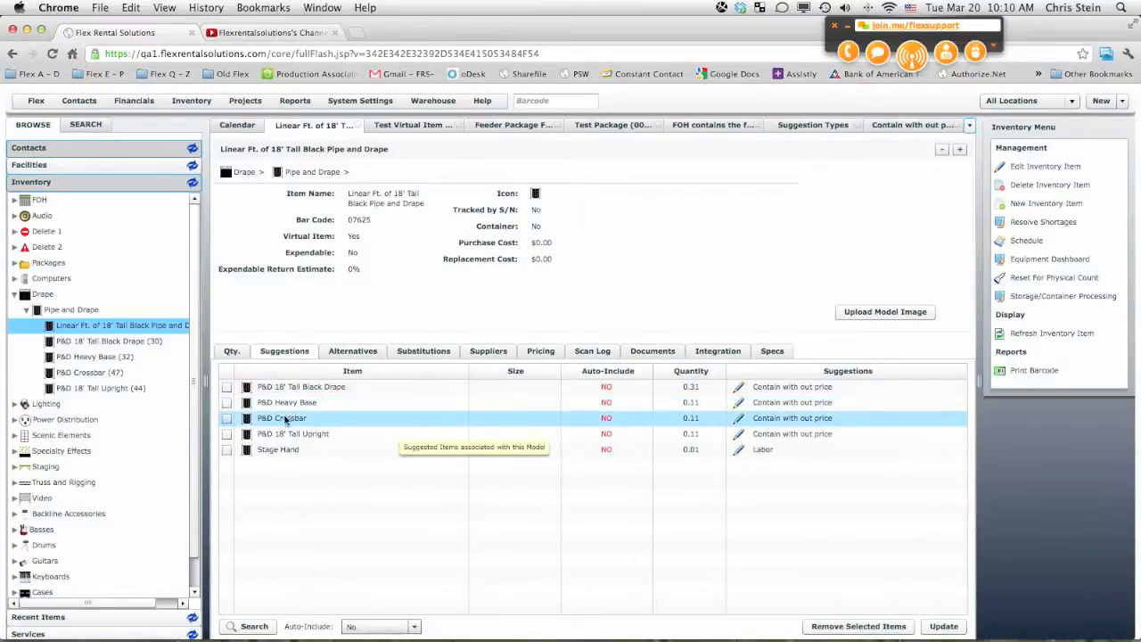
left_click(303, 435)
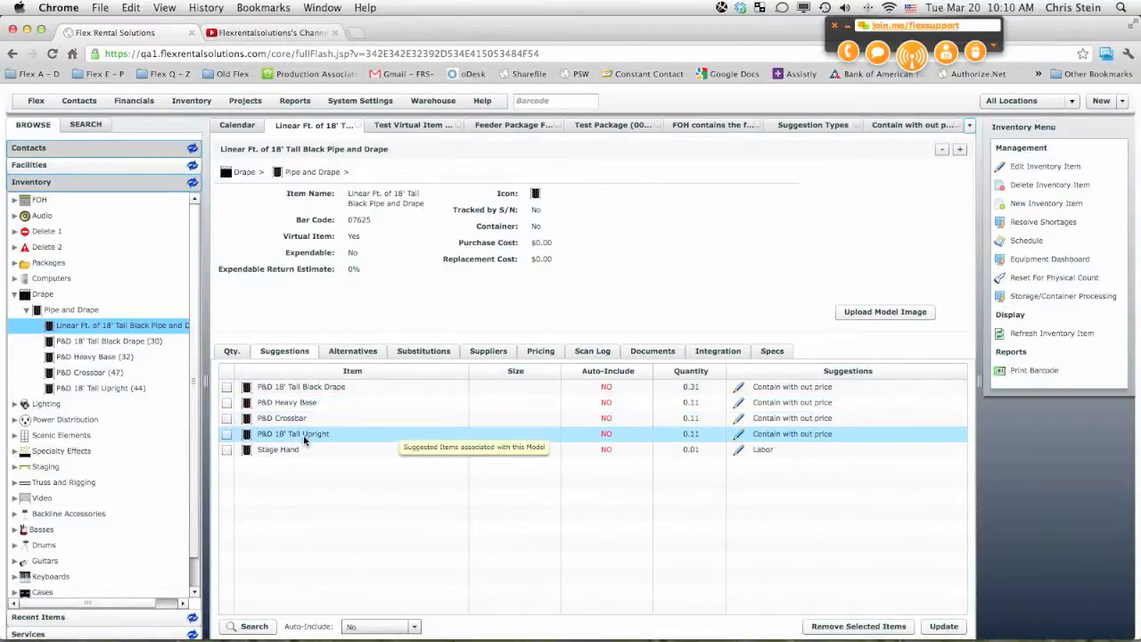
left_click(304, 402)
left_click(306, 434)
left_click(301, 390)
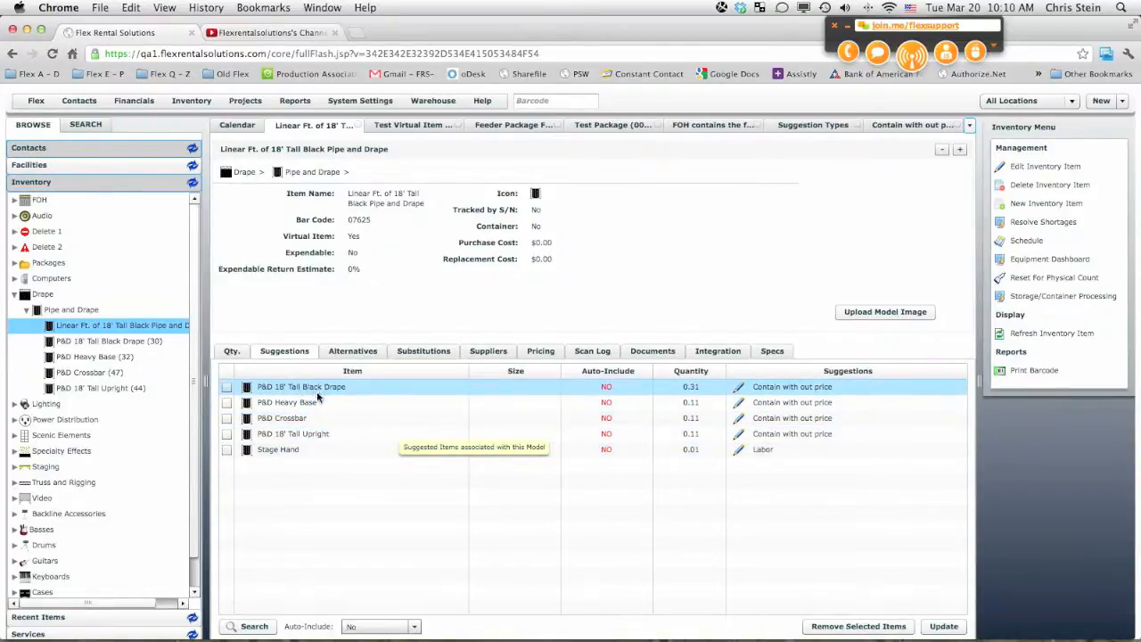
Move the P&D 18' Tall Upright suggestion directly below P&D Heavy Base in the item's suggestion list
left_click(306, 402)
left_click_drag(306, 434, 291, 396)
left_click(310, 401)
left_click(300, 389)
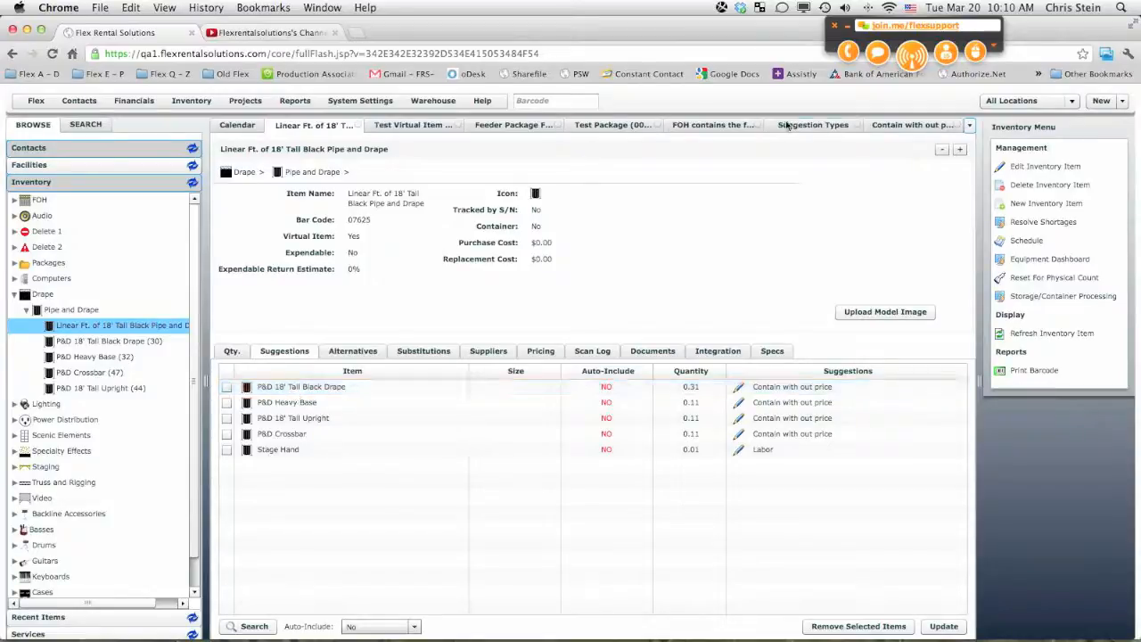
Return to the suggestion types list and find the "Contain with out price" type
left_click(826, 126)
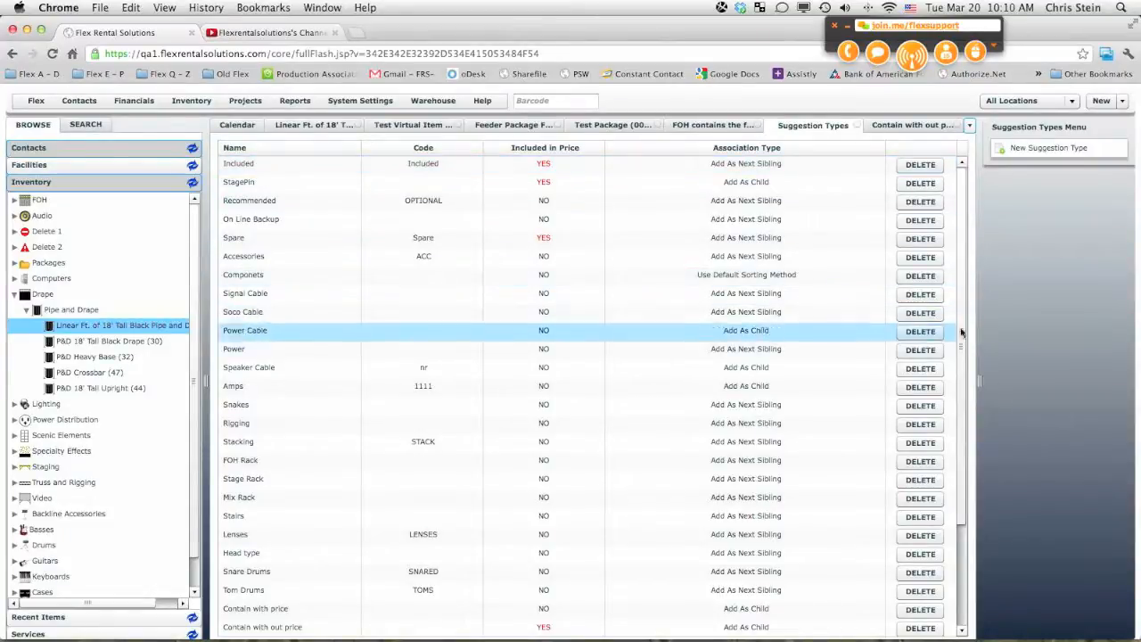
left_click_drag(962, 355, 955, 515)
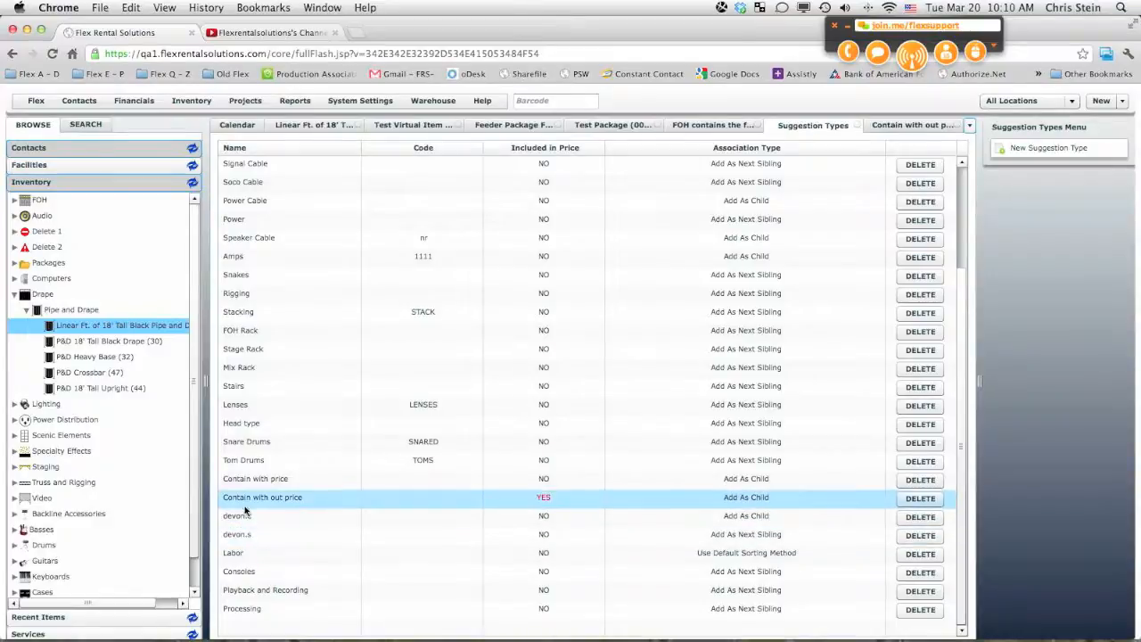
Move the Labor suggestion type above "Contain with price" and check the suggestion group order on the quote's pipe and drape line
left_click_drag(236, 557, 255, 477)
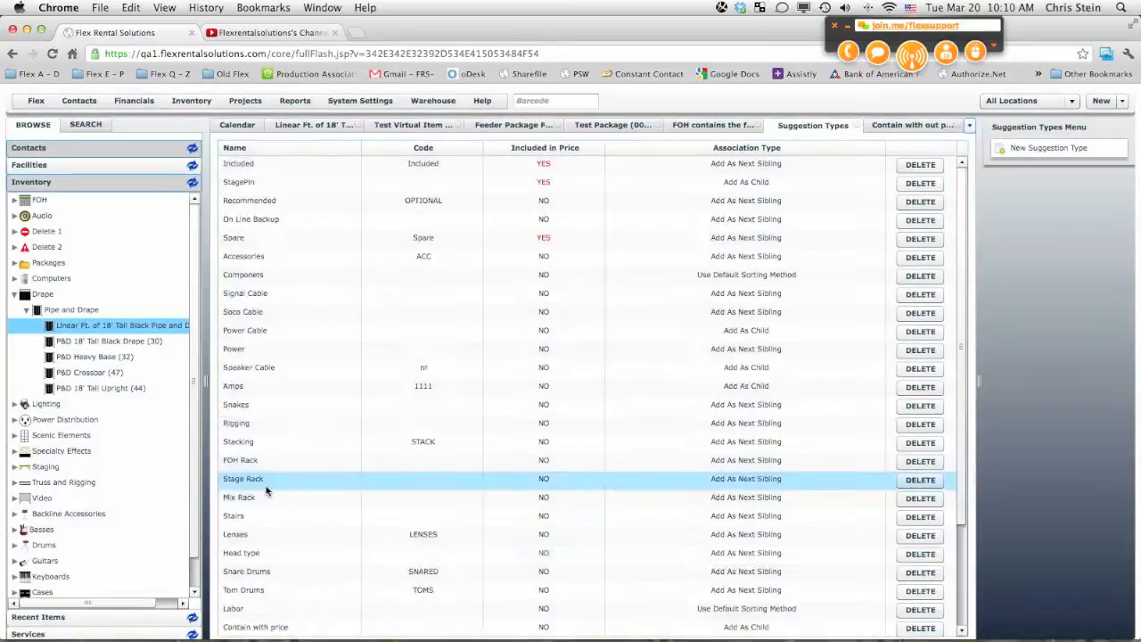
left_click(314, 125)
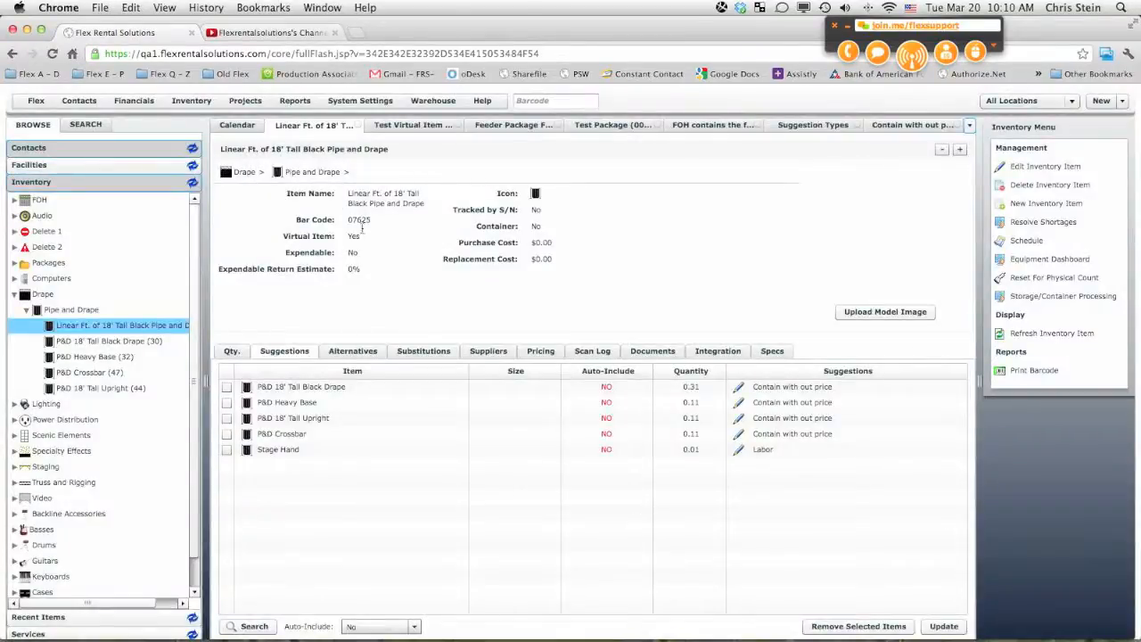
left_click(412, 125)
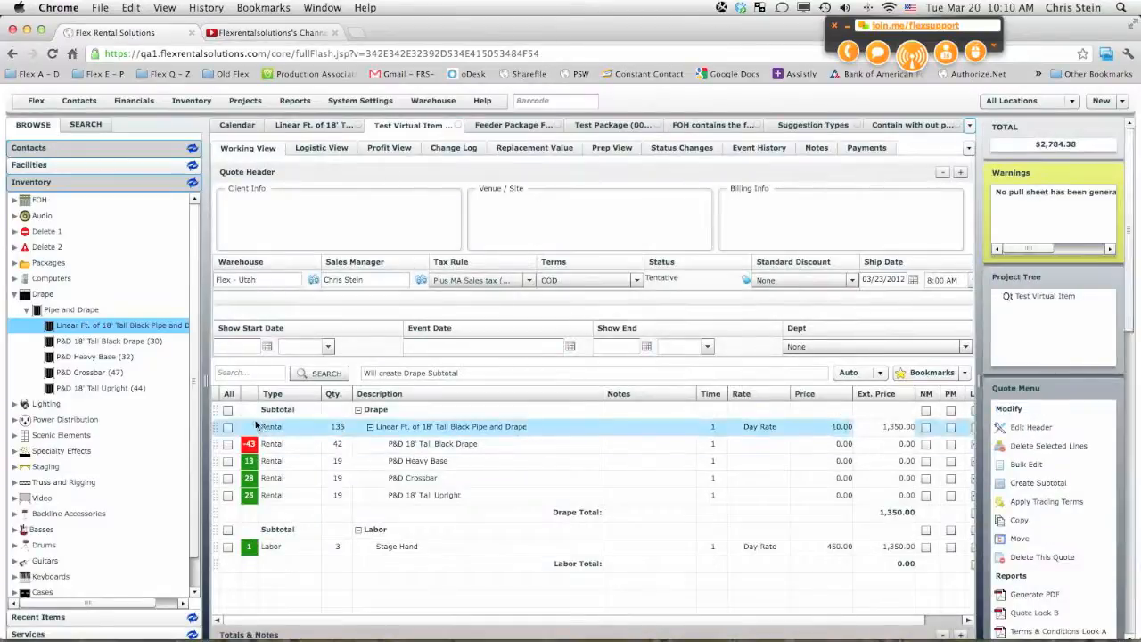
right_click(411, 429)
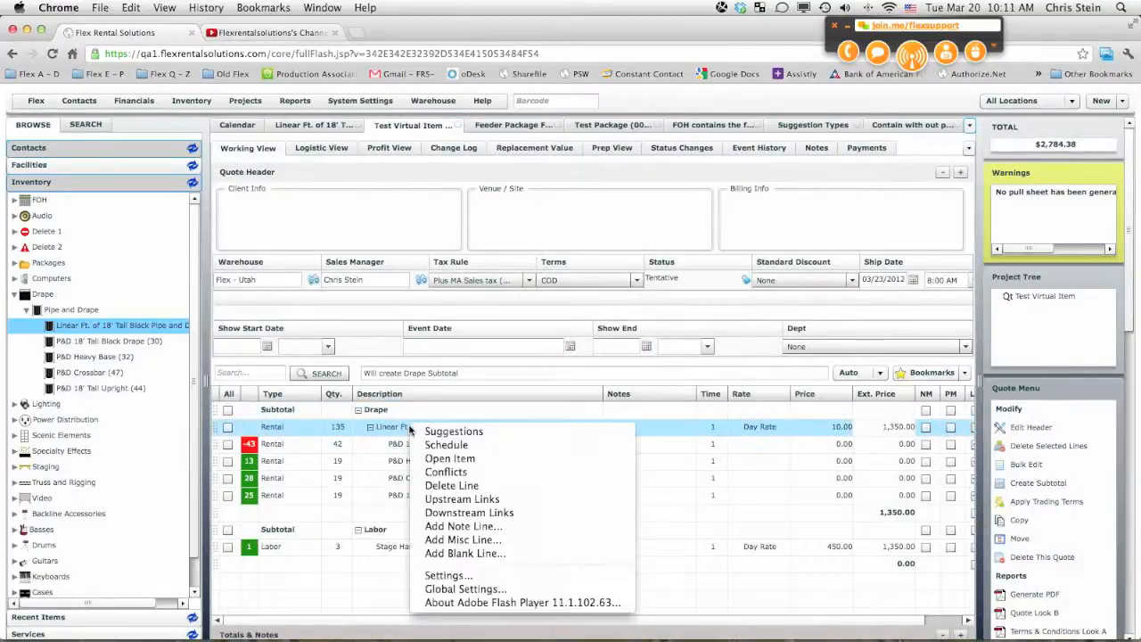
left_click(439, 434)
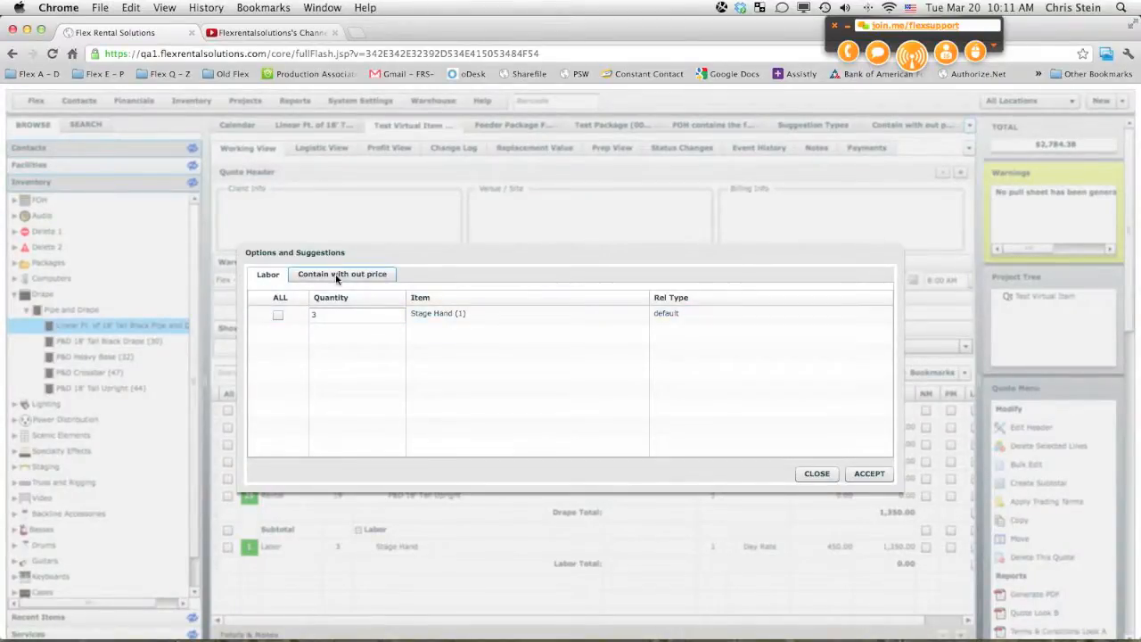
left_click(815, 474)
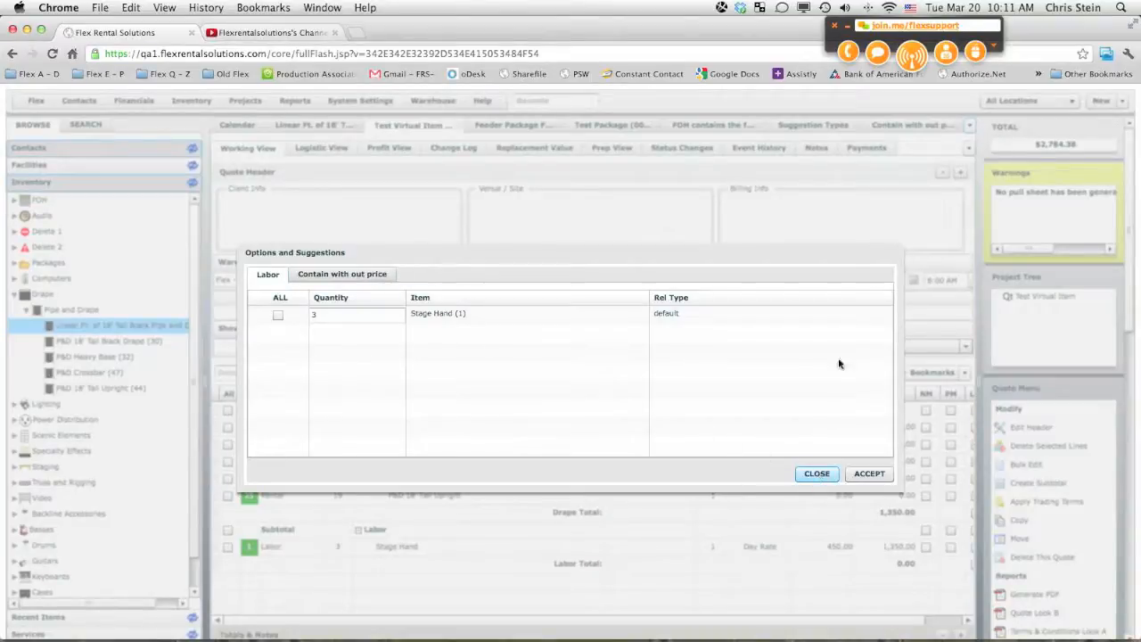
Move the Labor suggestion type directly below "Contain with out price" in the suggestion types list
left_click(819, 125)
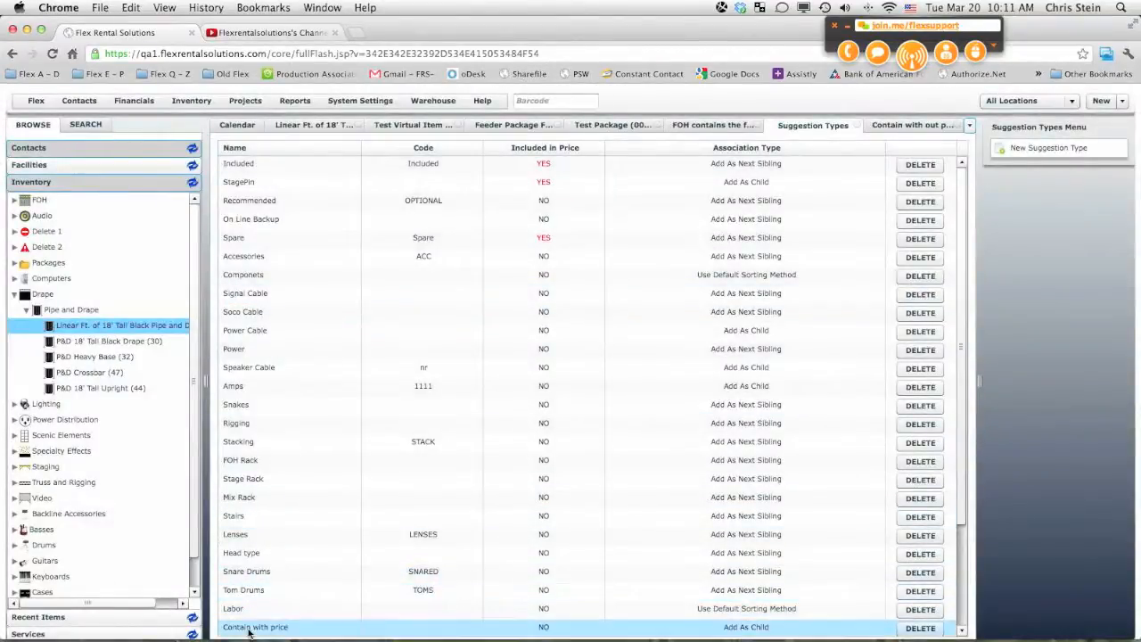
left_click_drag(960, 509, 963, 606)
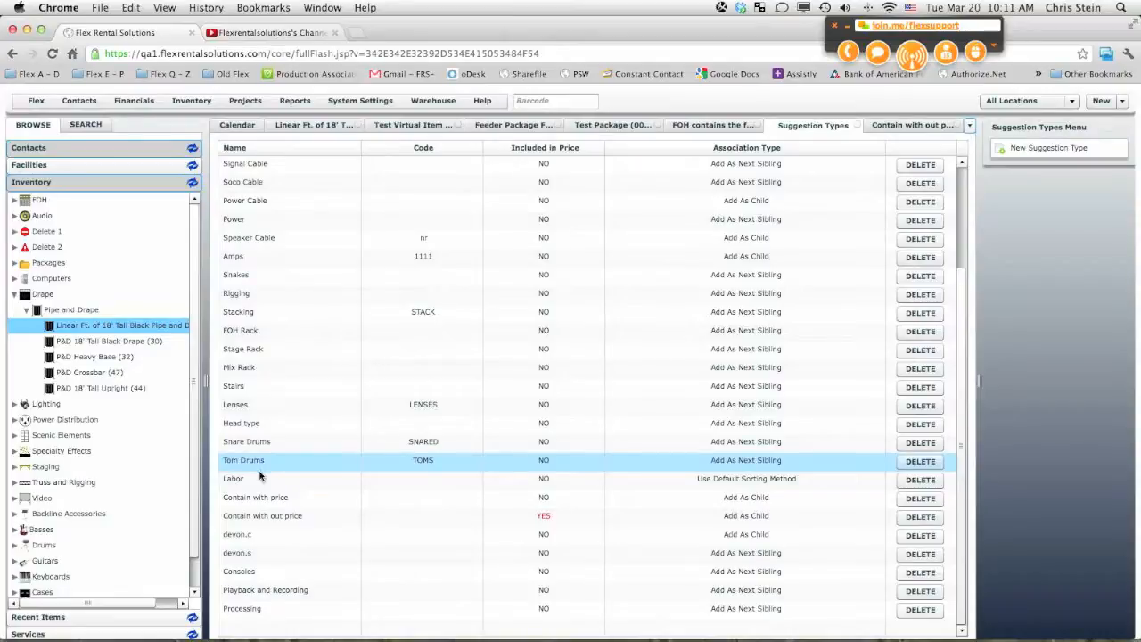
left_click_drag(250, 478, 254, 534)
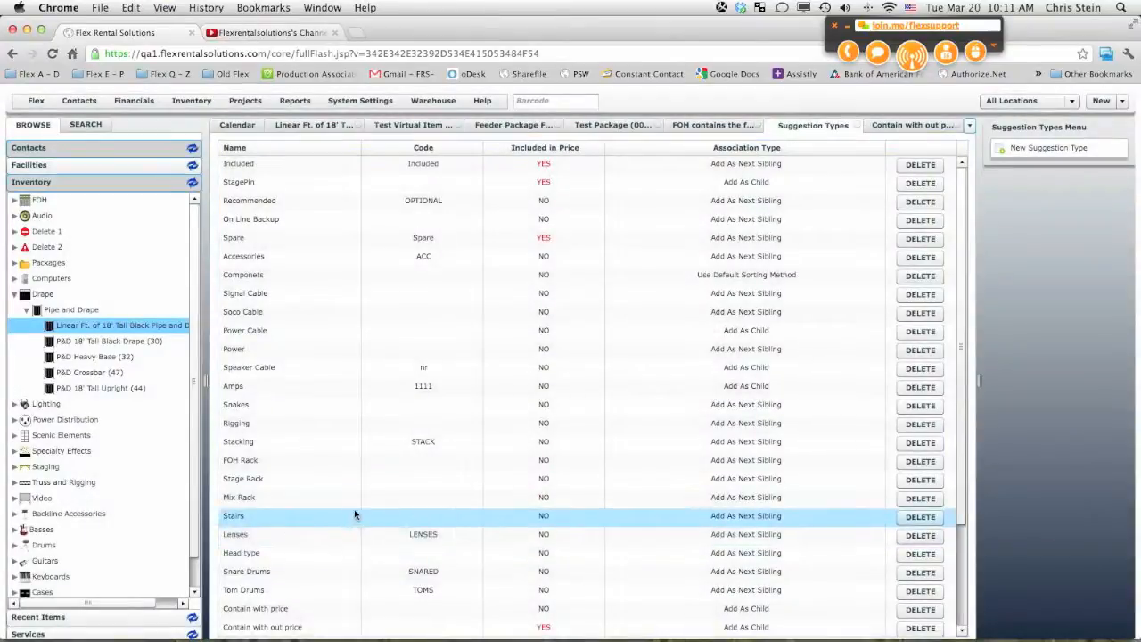
Reorder the pipe and drape item's suggestions so P&D Crossbar follows P&D Heavy Base, with P&D 18' Tall Upright and Stage Hand last
left_click(301, 125)
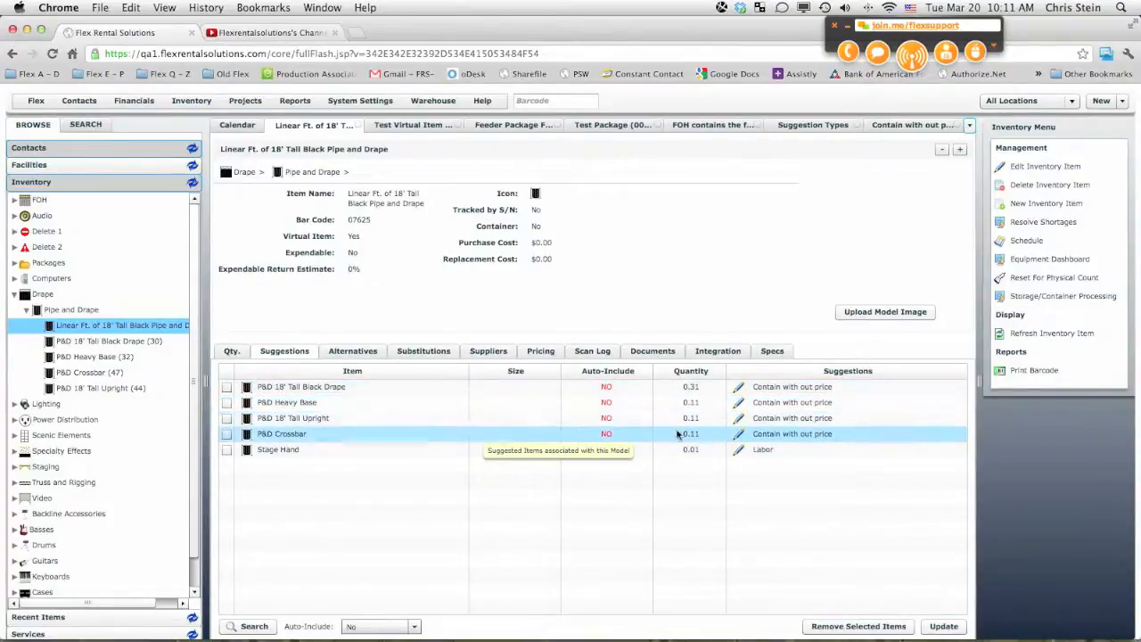
left_click_drag(288, 451, 290, 430)
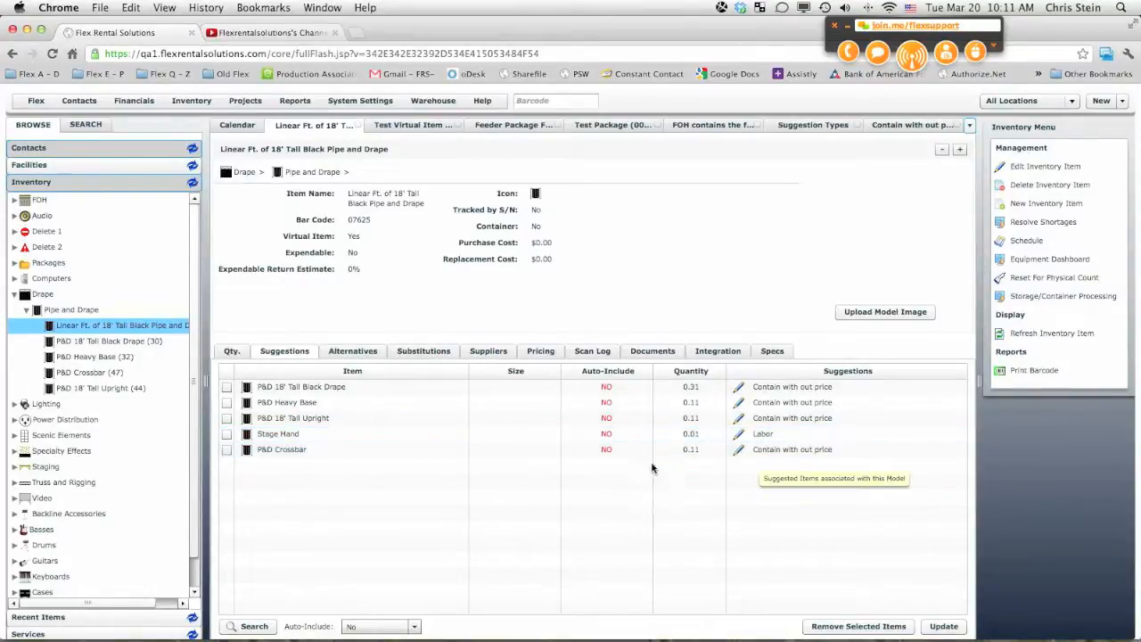
left_click_drag(280, 453, 286, 432)
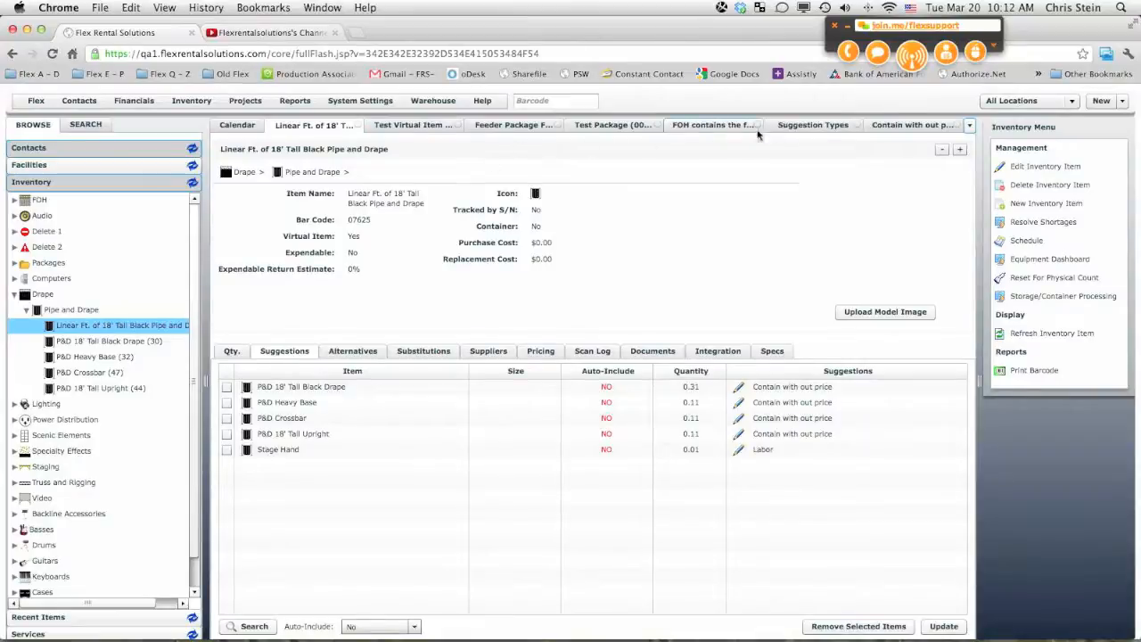
Delete all line items from the Test Virtual Item quote
left_click(398, 127)
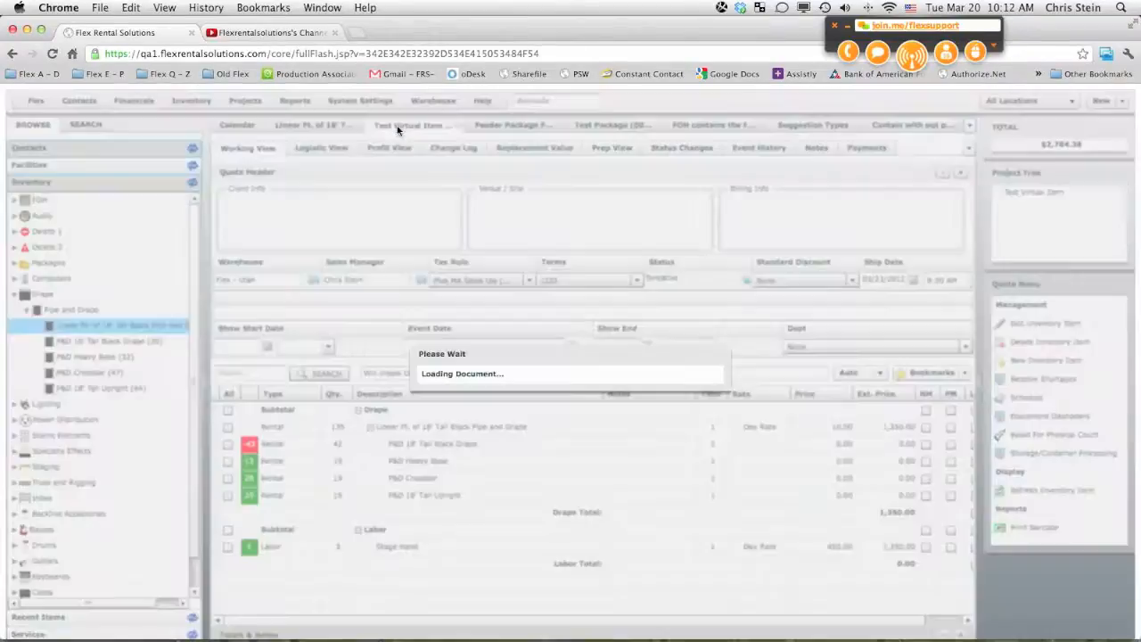
left_click(230, 395)
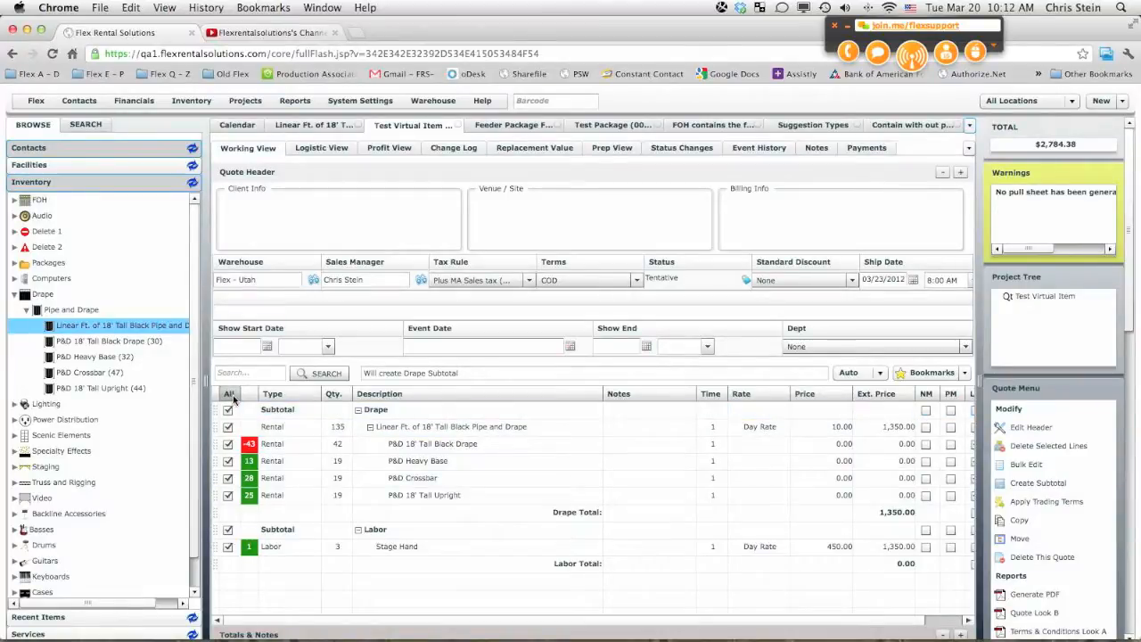
left_click(1071, 448)
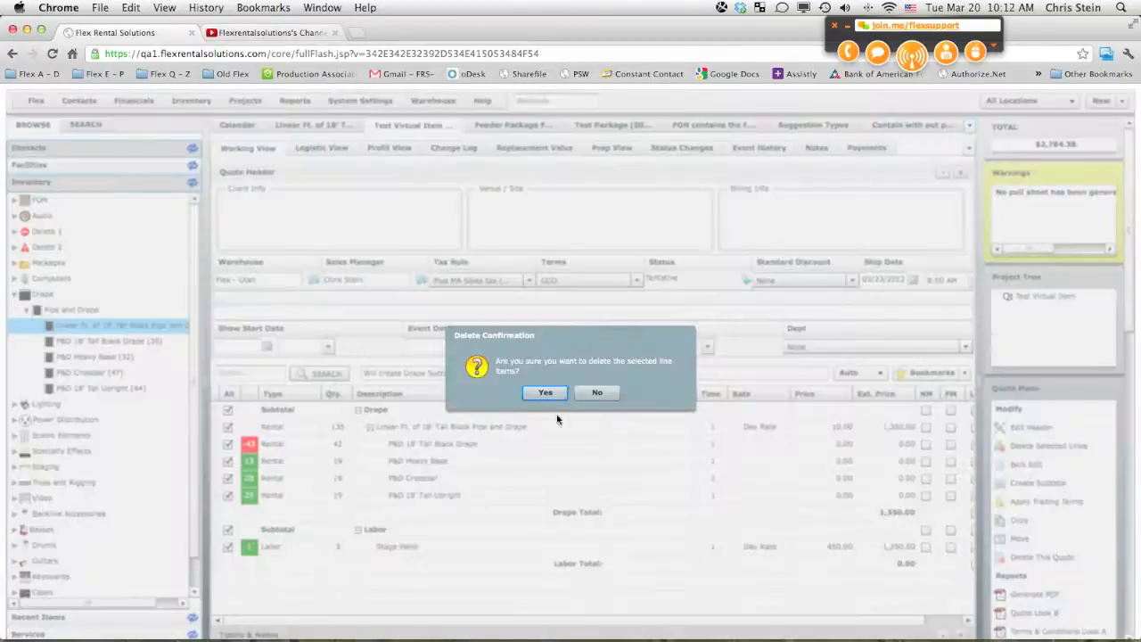
left_click(541, 396)
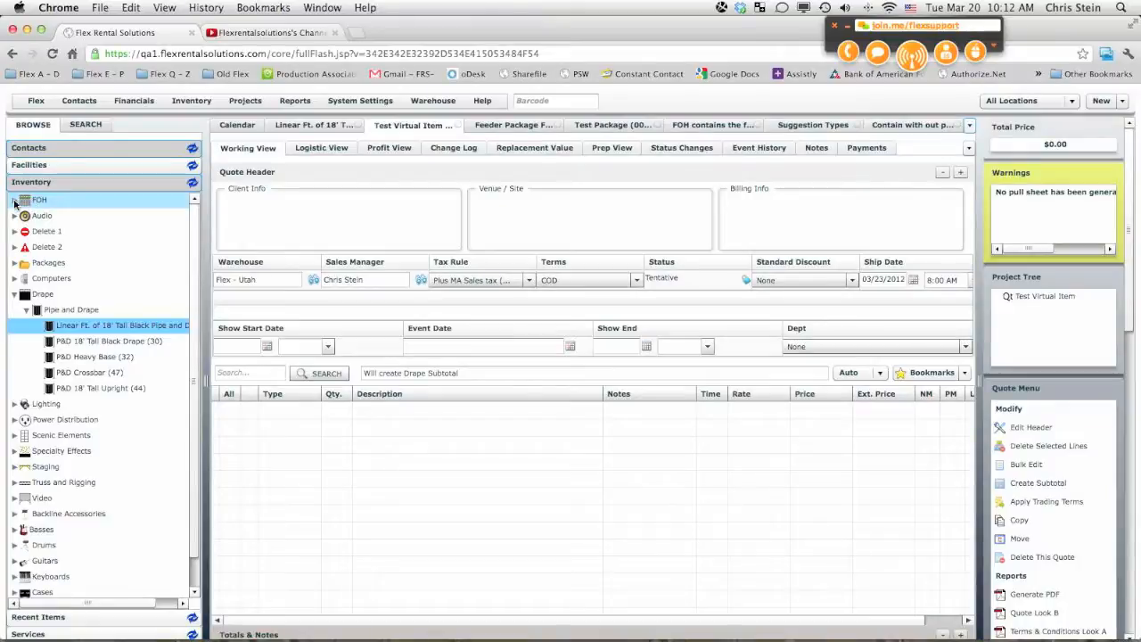
Open the "FOH contains the following" inventory item, review its name and suggested equipment, and expand the Audio category
left_click(15, 202)
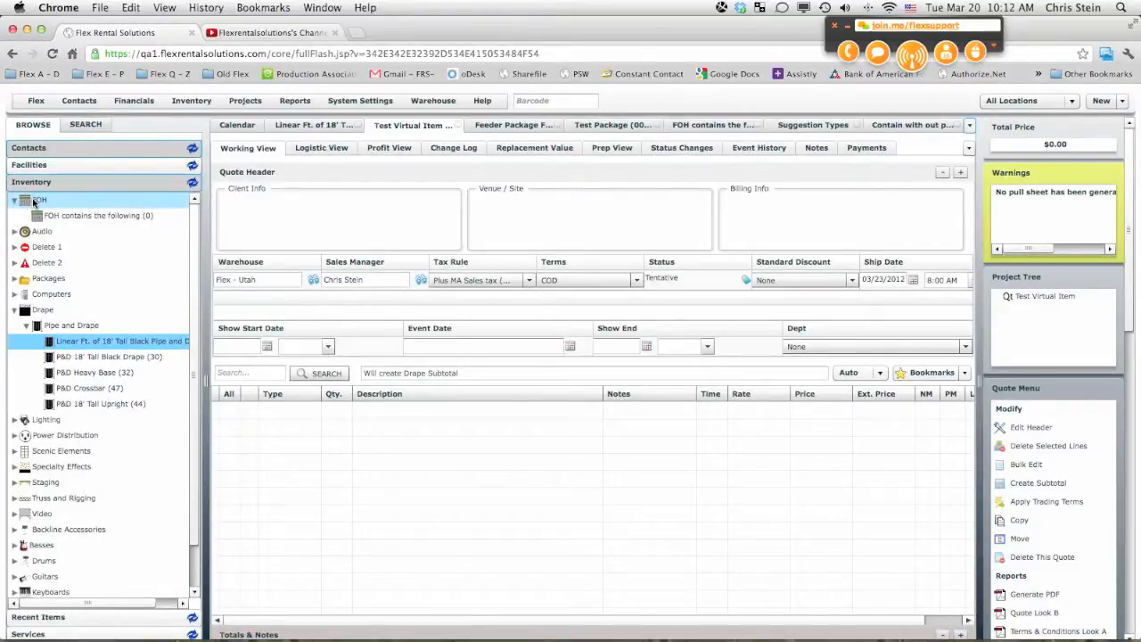
left_click(57, 217)
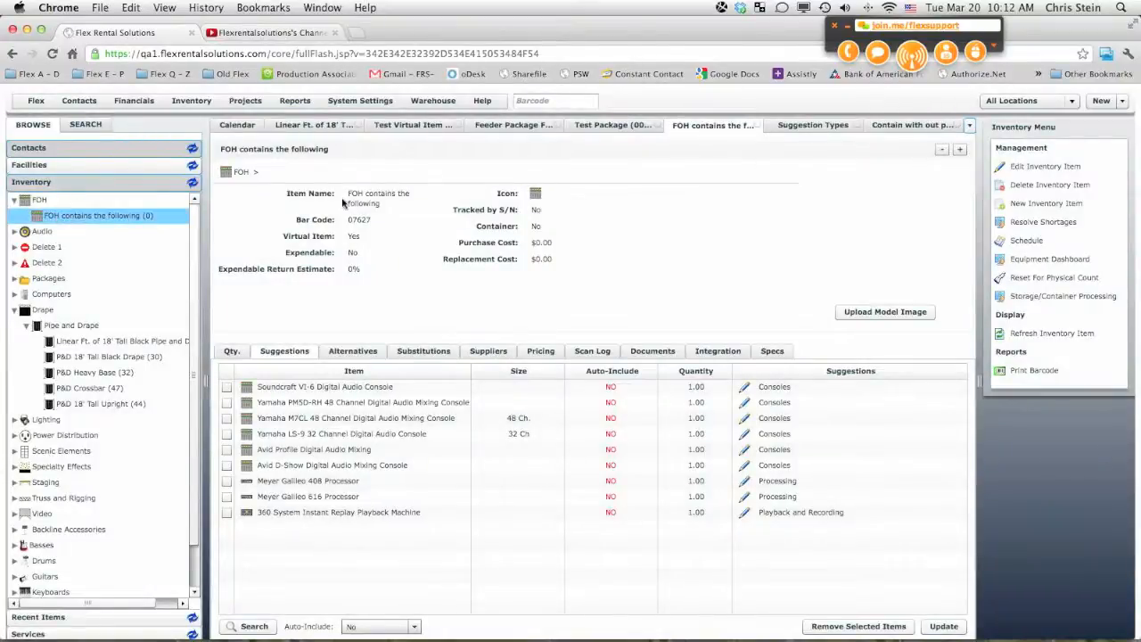
left_click_drag(383, 204, 348, 193)
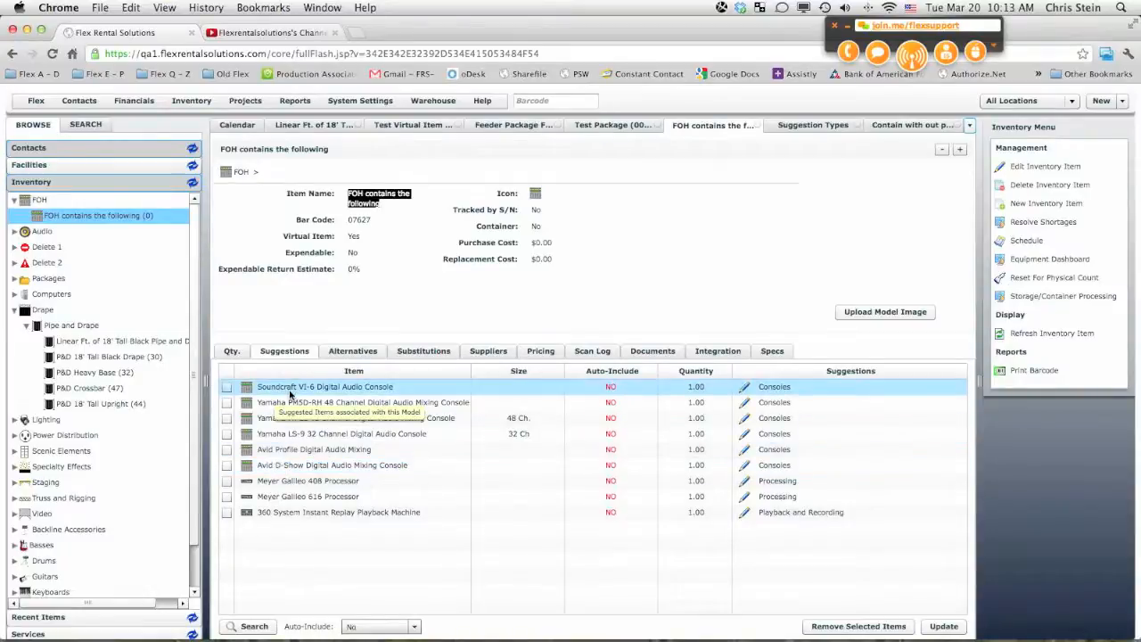
left_click(460, 560)
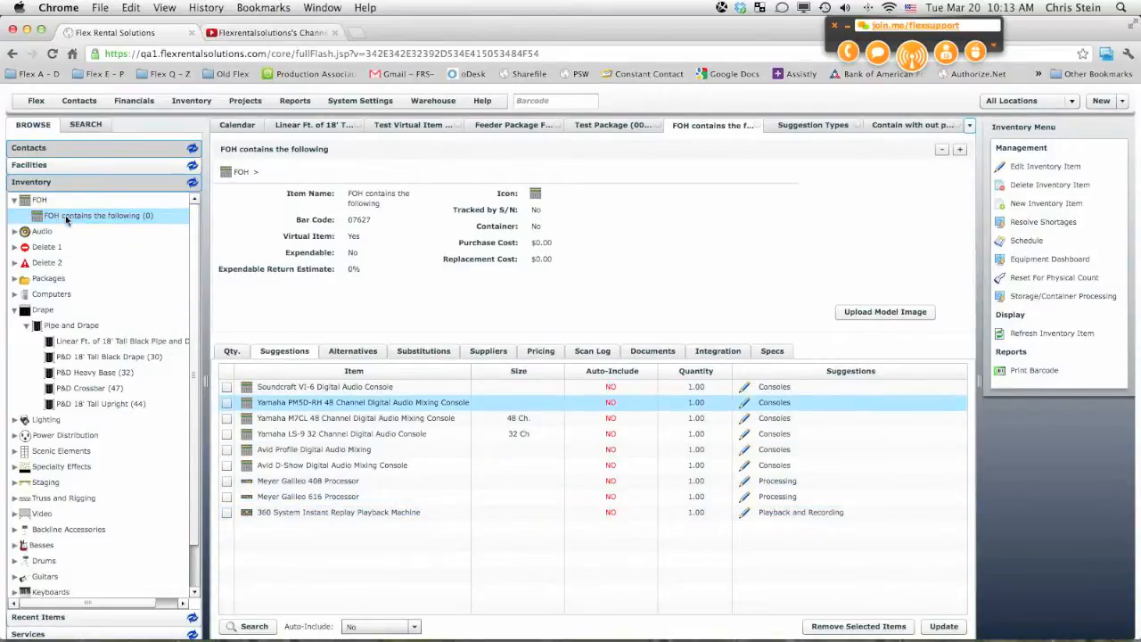
left_click(13, 232)
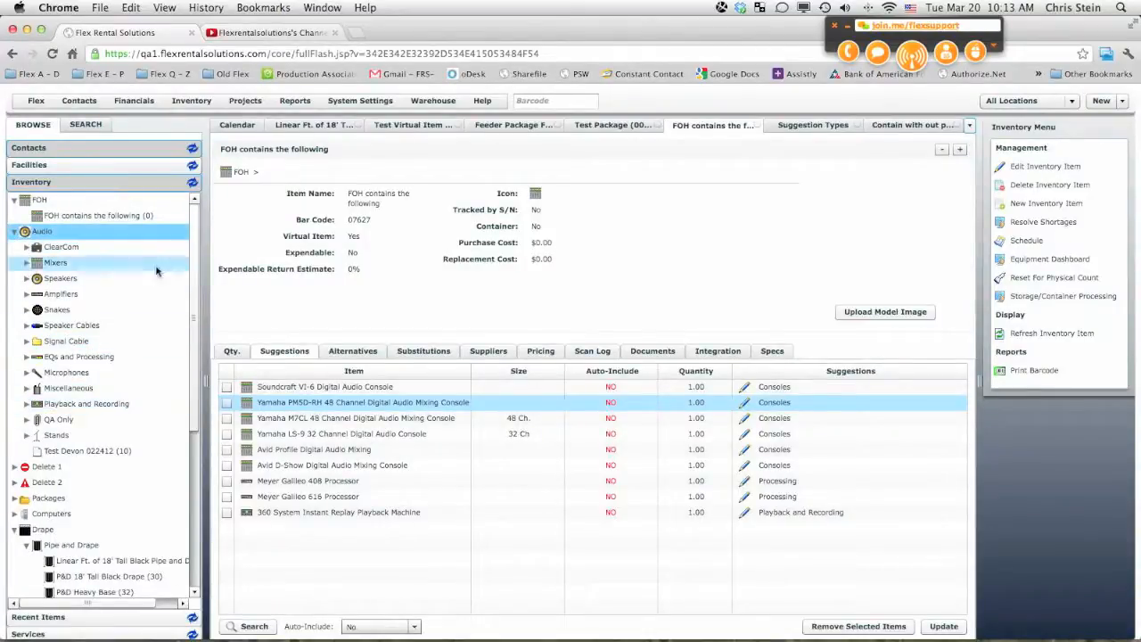
Add one "FOH contains the following" item to the Test Virtual Item quote
left_click(323, 126)
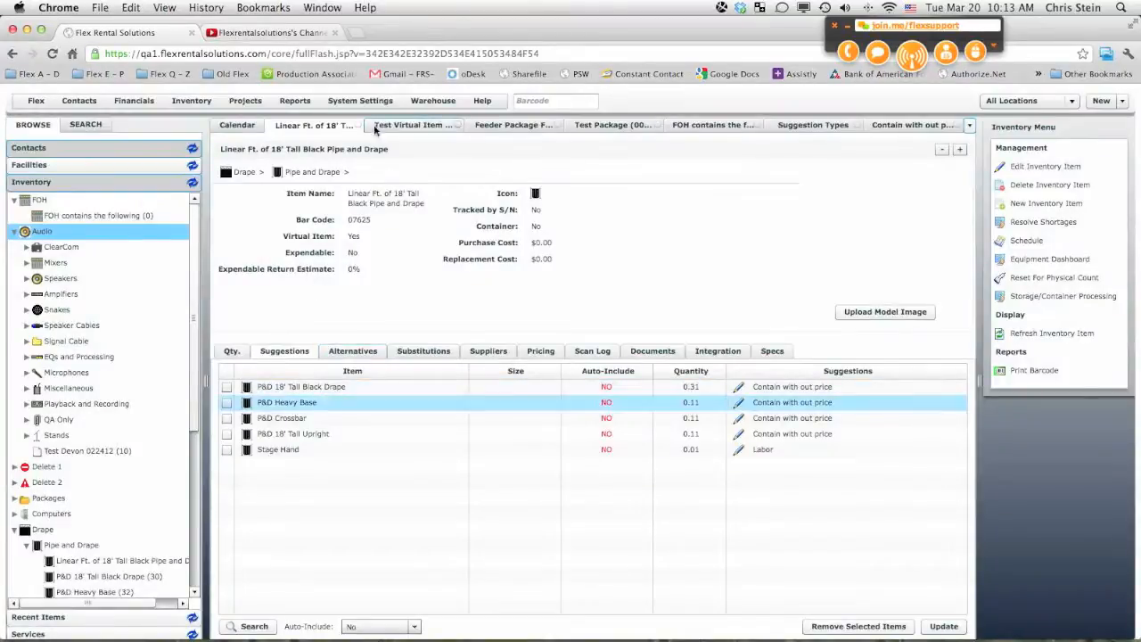
left_click(446, 133)
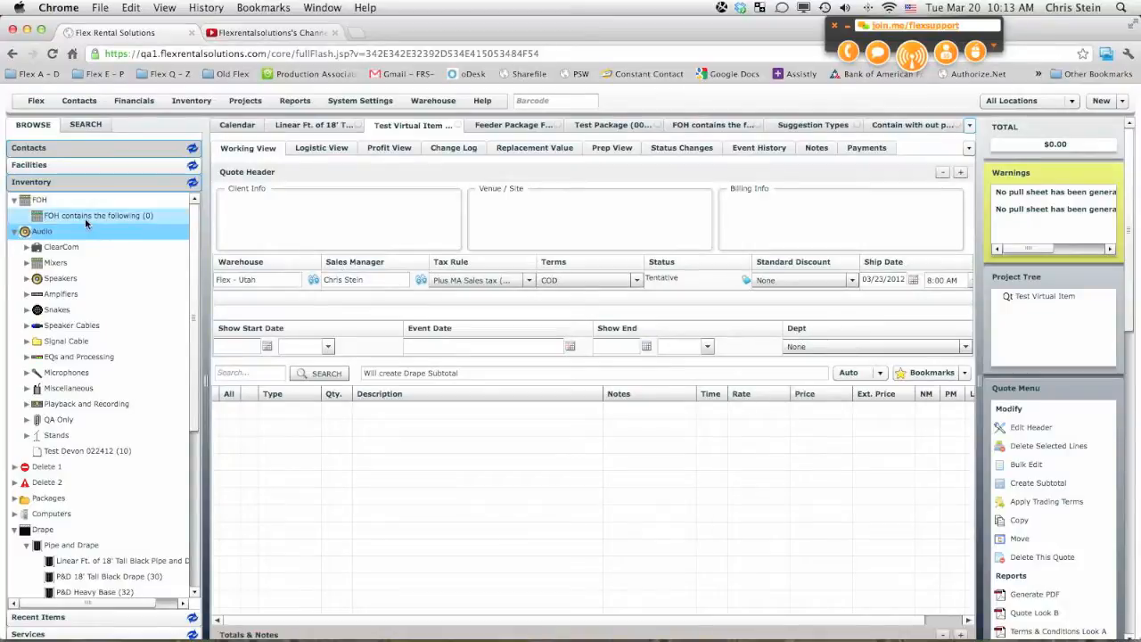
left_click_drag(81, 223, 376, 445)
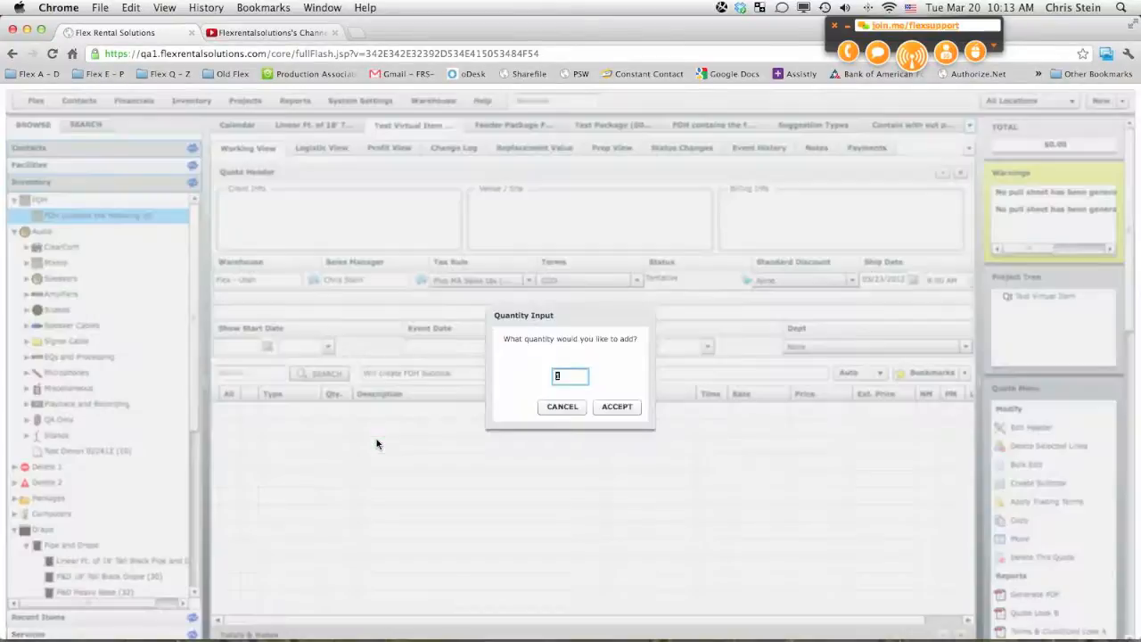
left_click(610, 410)
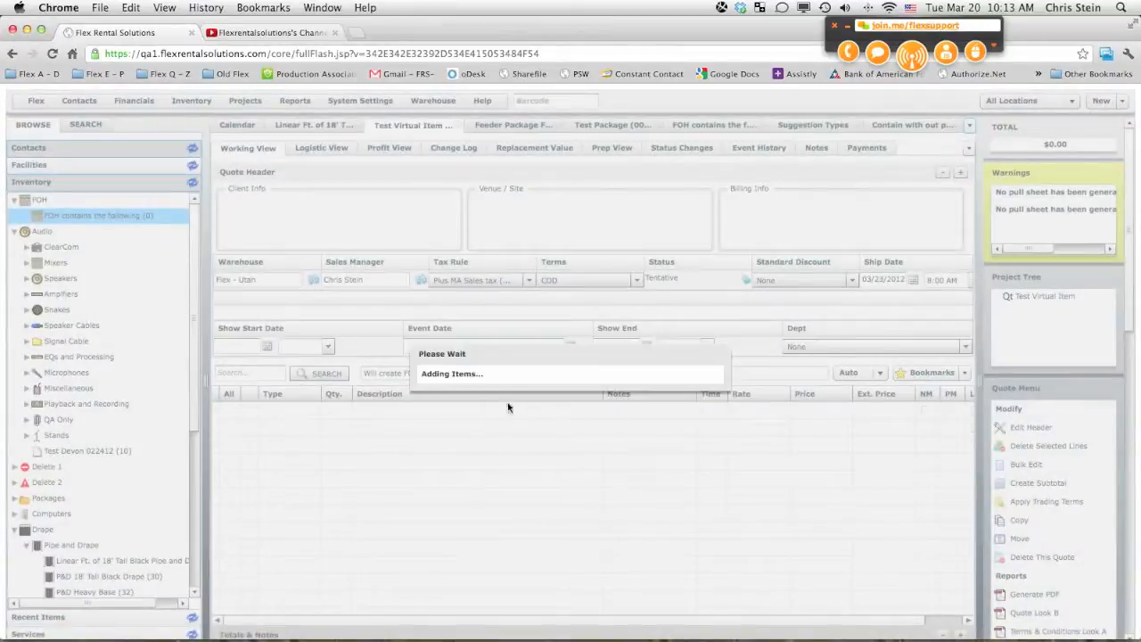
Accept the Yamaha PM5D-RH 48 Channel console, 360 System Instant Replay Playback Machine and Meyer Galileo 408 Processor as suggestions for the FOH item
left_click_drag(408, 250, 446, 122)
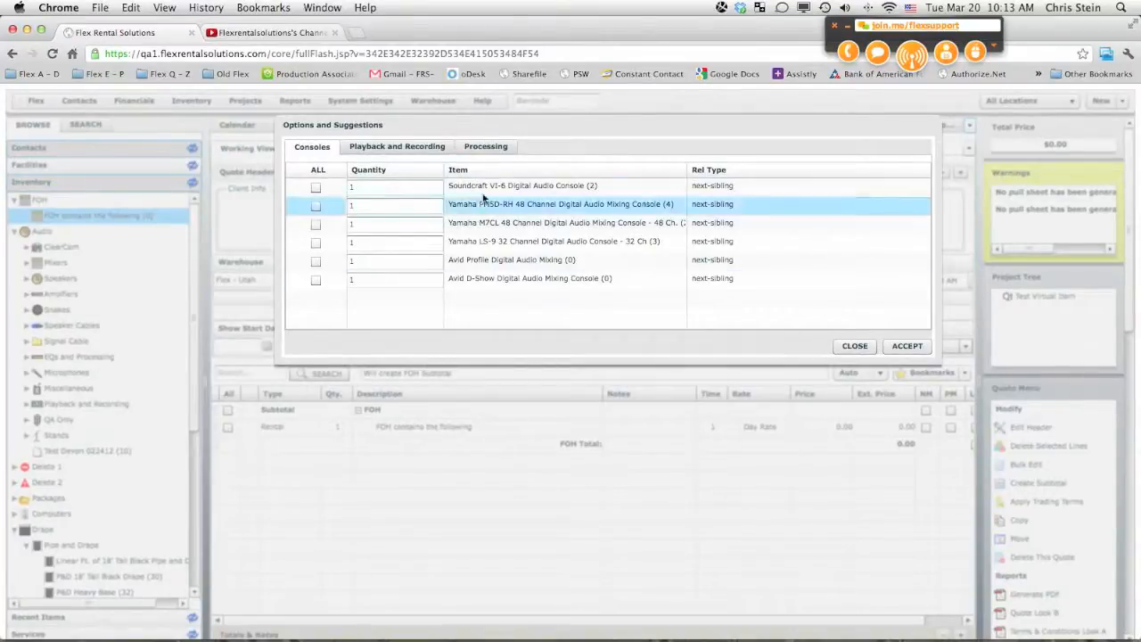
left_click_drag(527, 130, 523, 194)
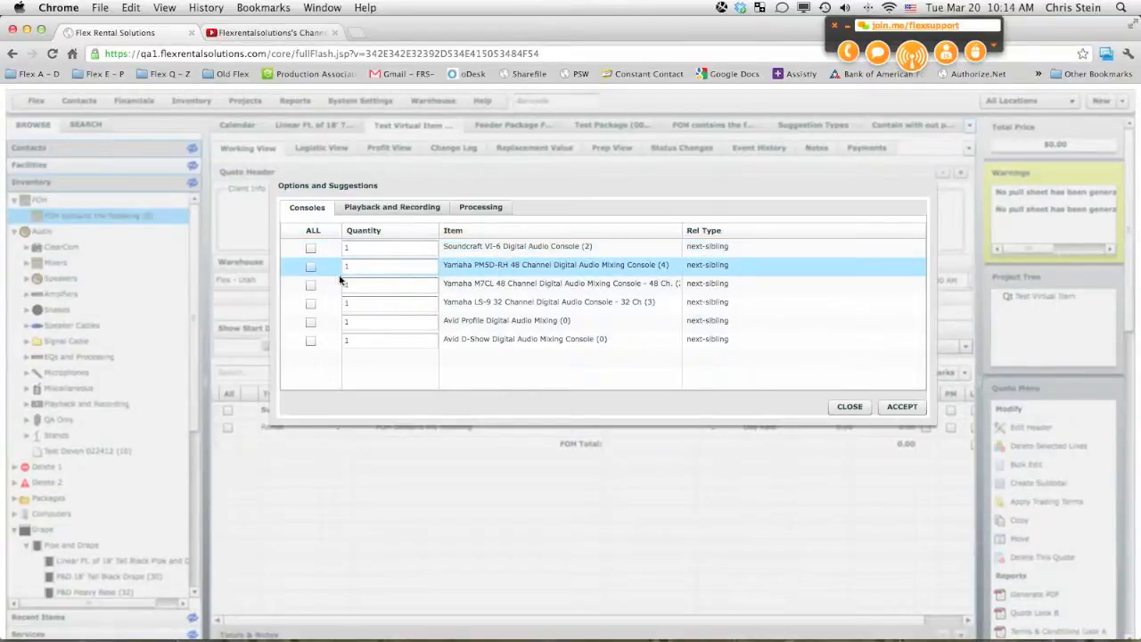
left_click(311, 267)
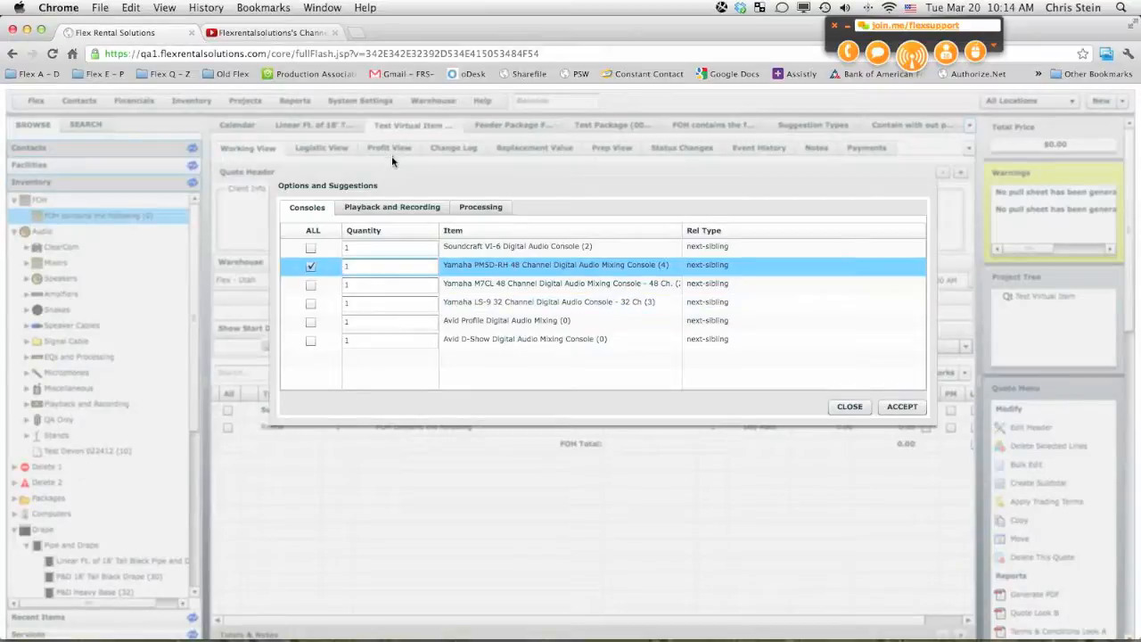
left_click(398, 211)
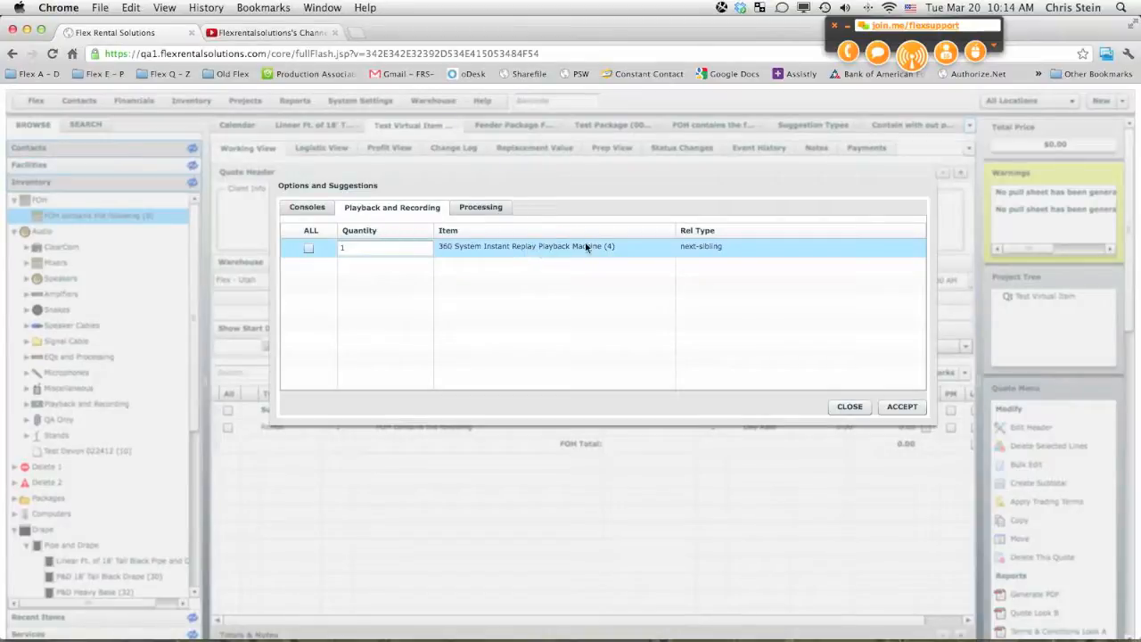
left_click(309, 250)
left_click(309, 250)
left_click(464, 211)
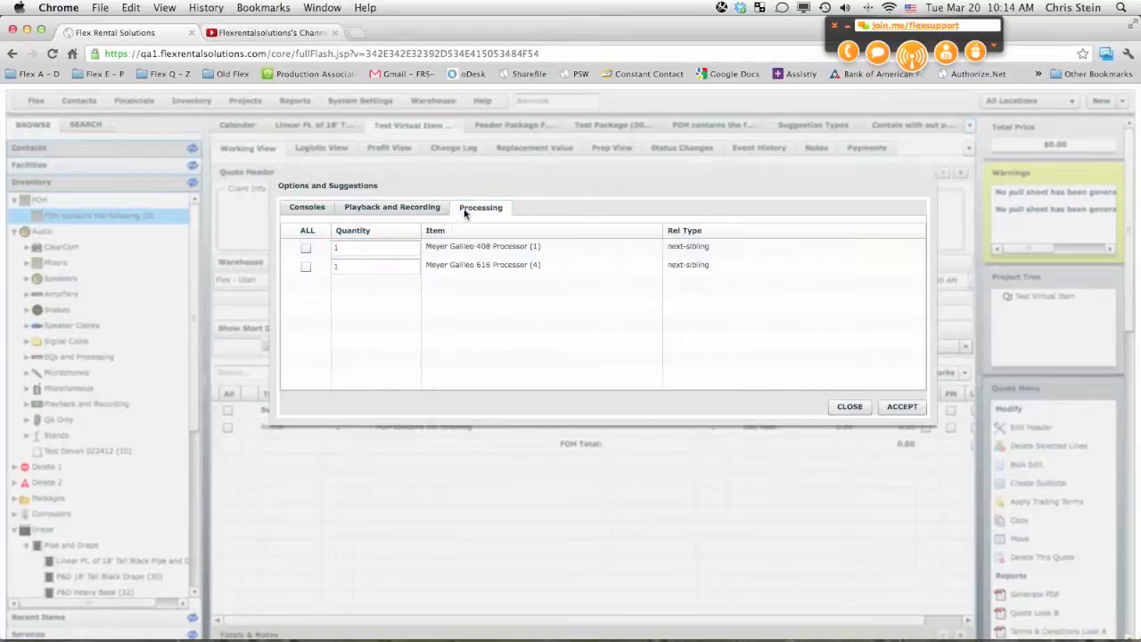
left_click(305, 248)
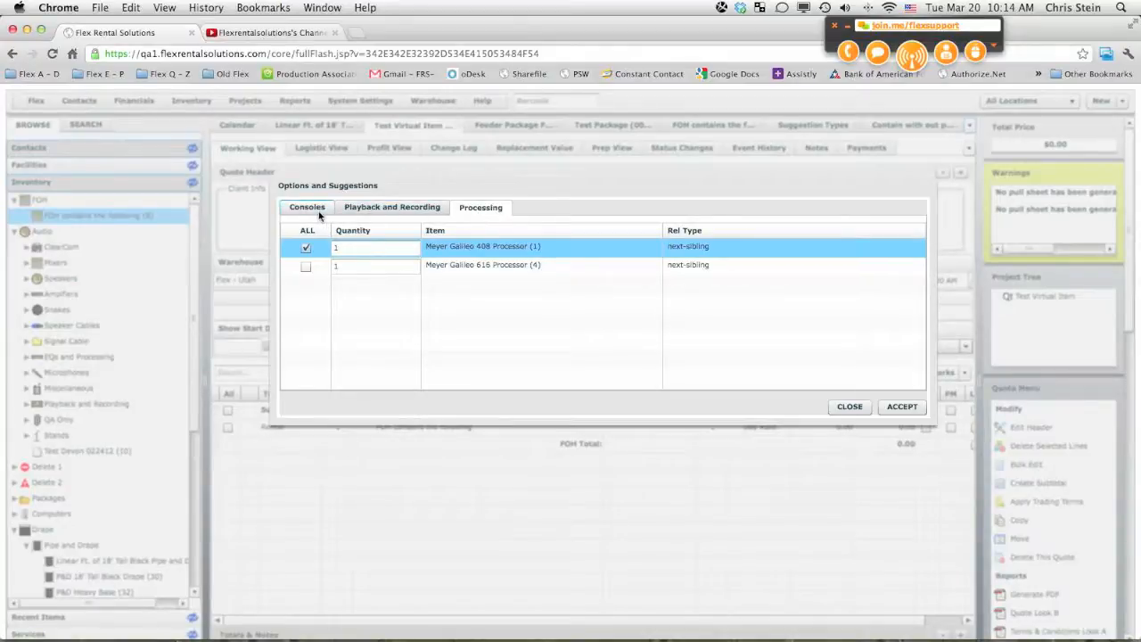
left_click(899, 410)
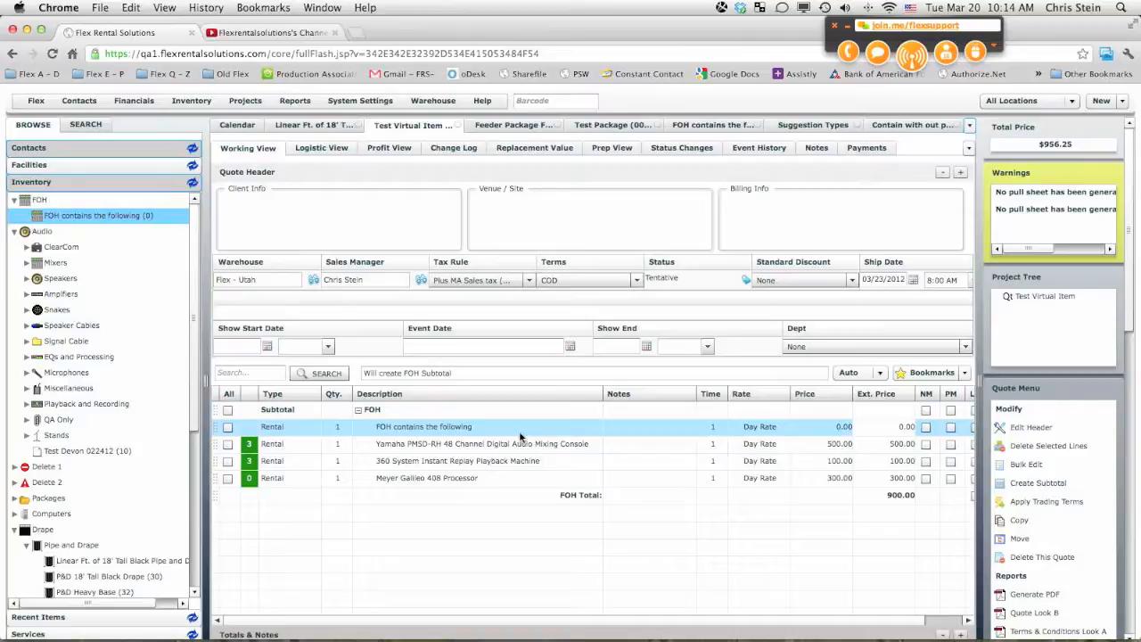
Review the Yamaha console and 360 System playback machine lines in the quote, and collapse the Audio inventory category
left_click(491, 447)
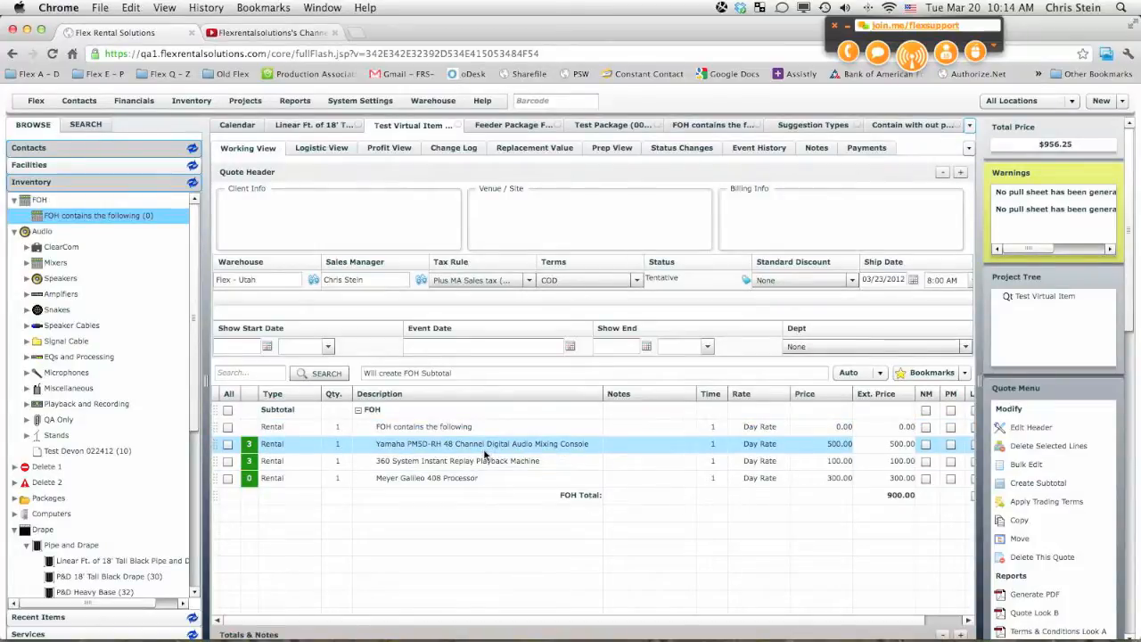
left_click(486, 459)
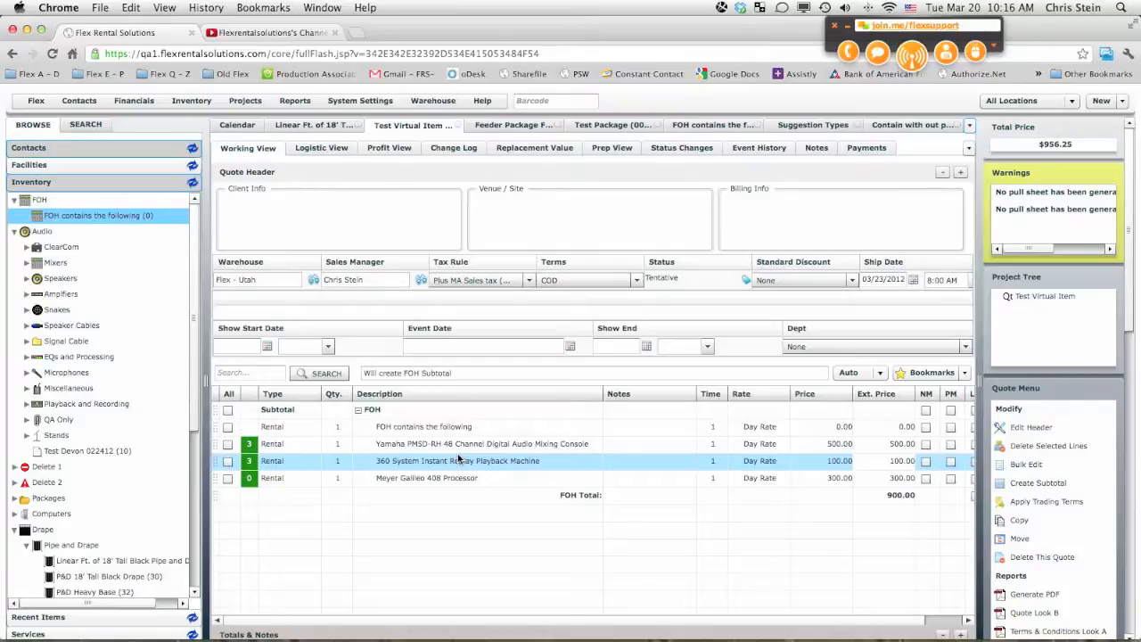
left_click(14, 232)
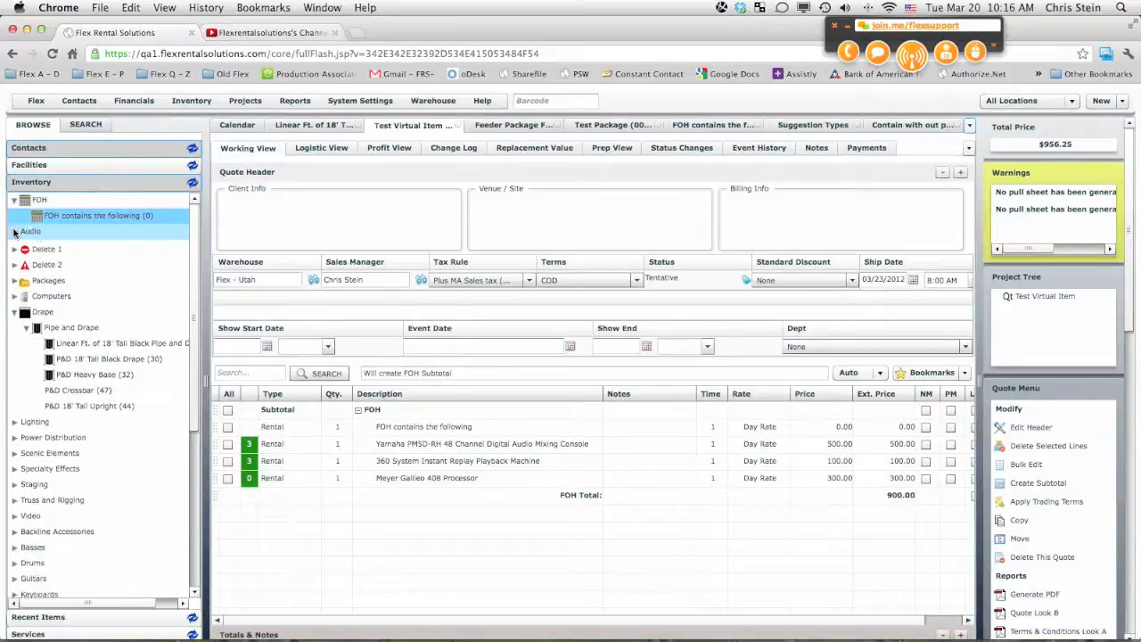
Collapse the Drape inventory category, and compare the Feeder Package FRS4828 contents with the suggestions of the 18' Tall Black Pipe and Drape item
left_click(14, 312)
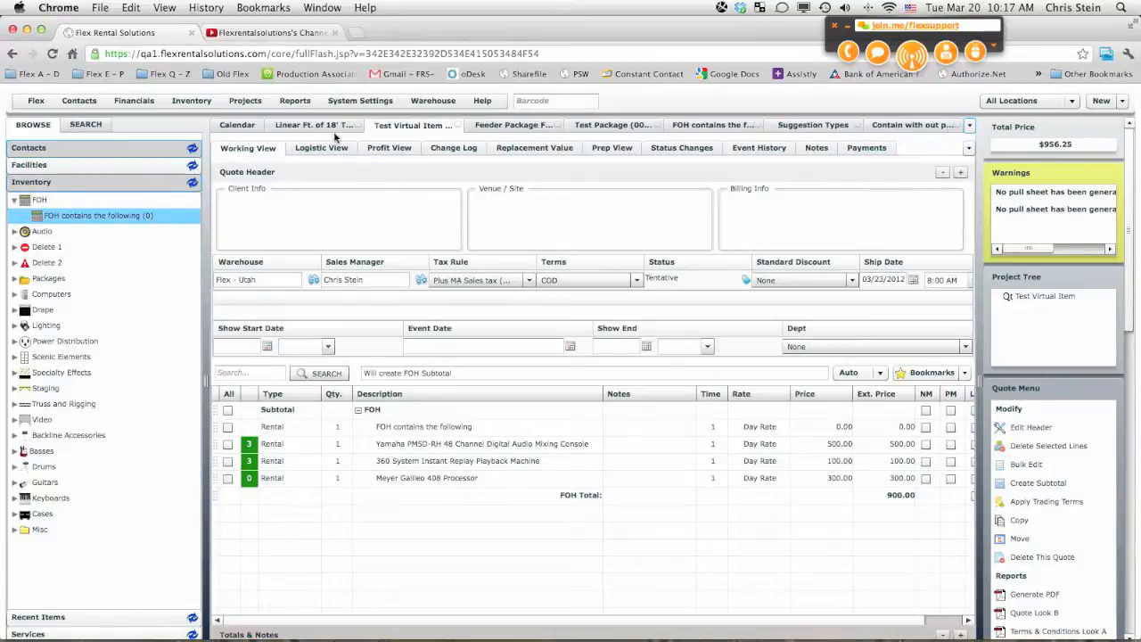
left_click(515, 125)
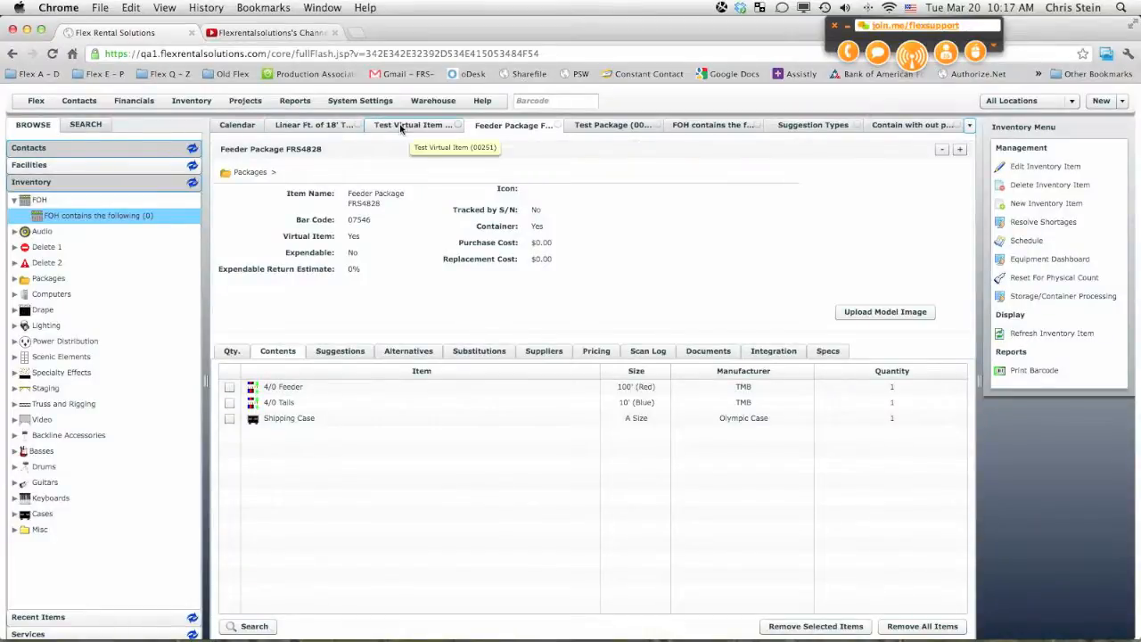
left_click(326, 126)
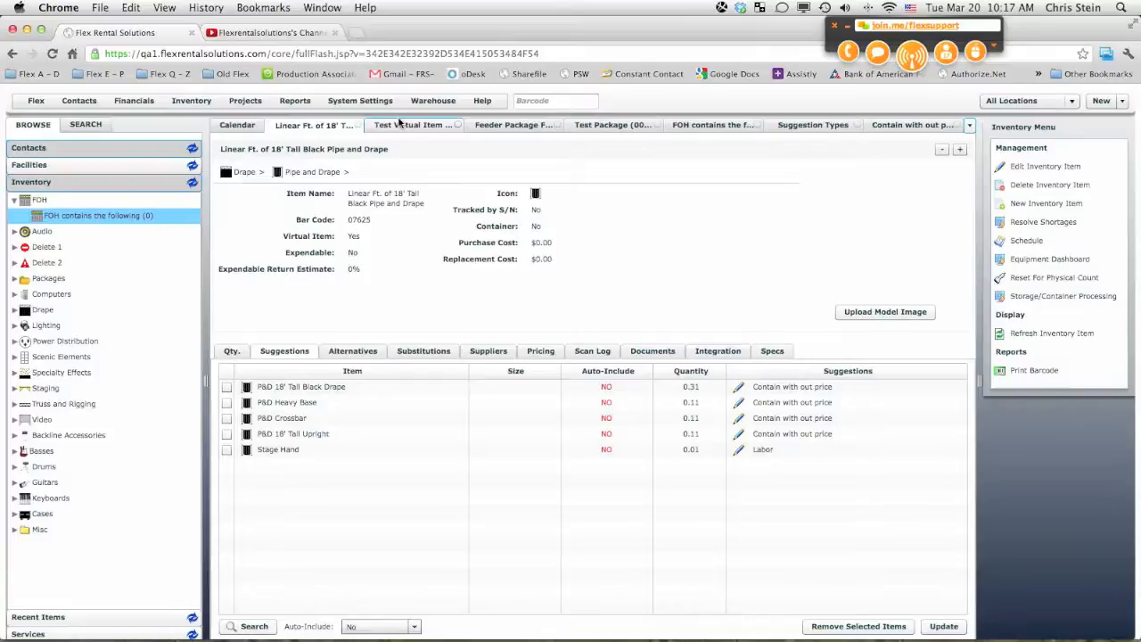
Review the Consoles and Playback and Recording suggestions for the "FOH contains the following" line in the Test Virtual Item quote without accepting any
left_click(434, 126)
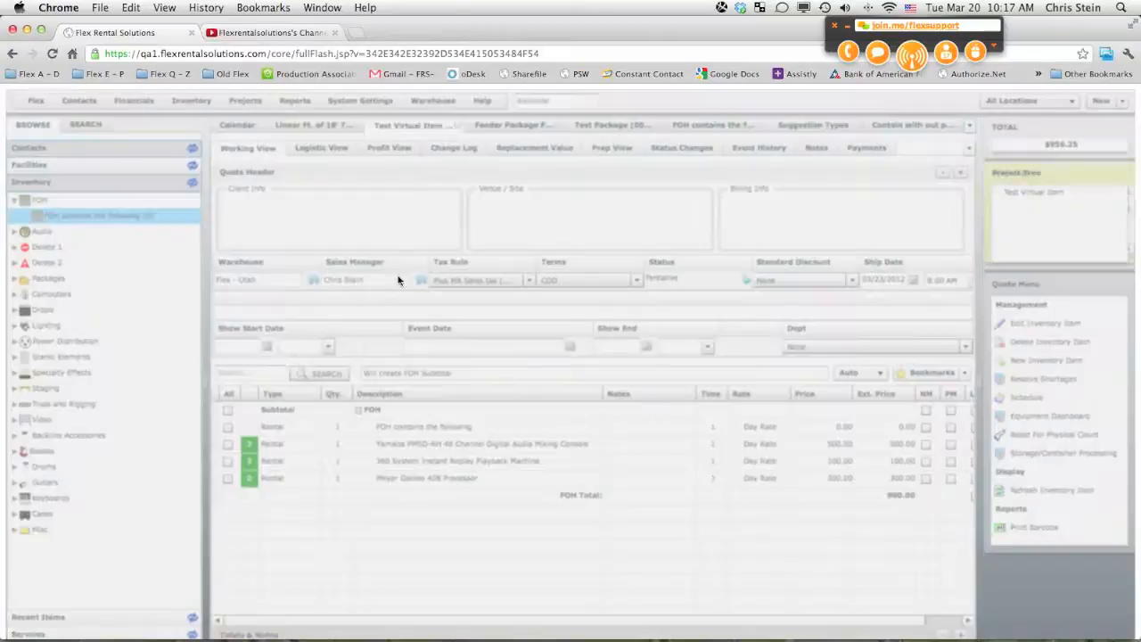
left_click(397, 428)
right_click(410, 428)
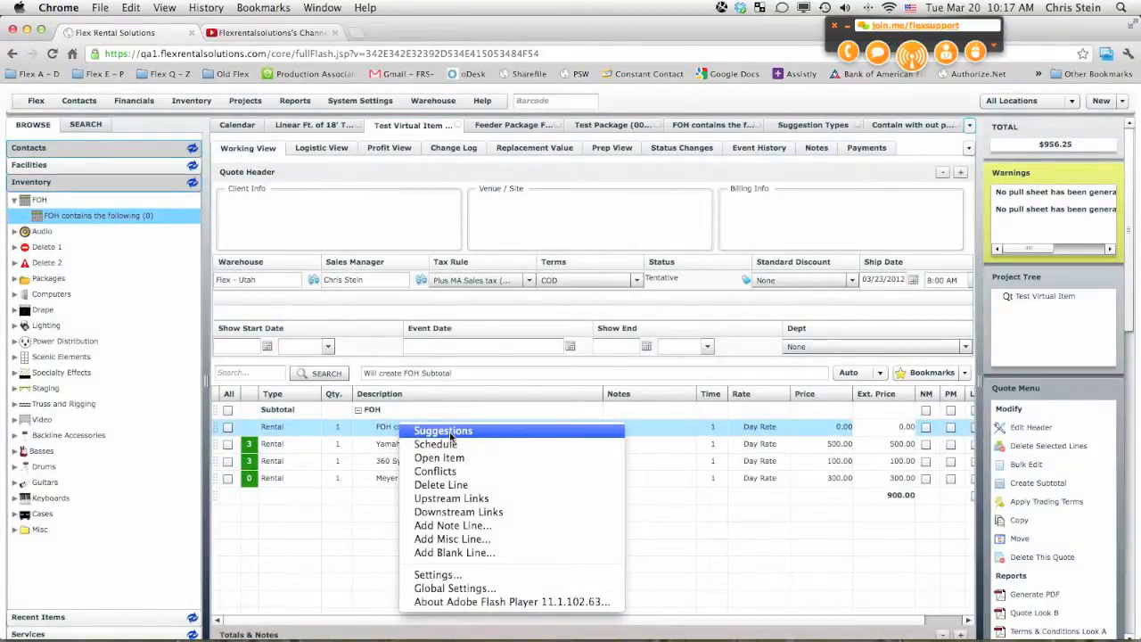
left_click(450, 432)
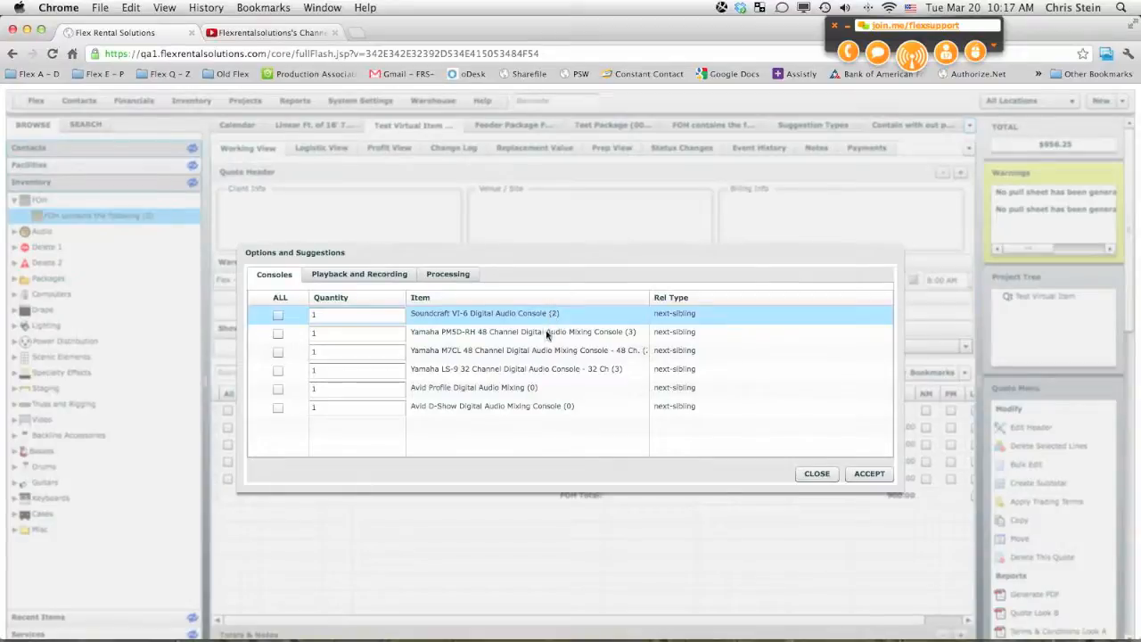
left_click(387, 277)
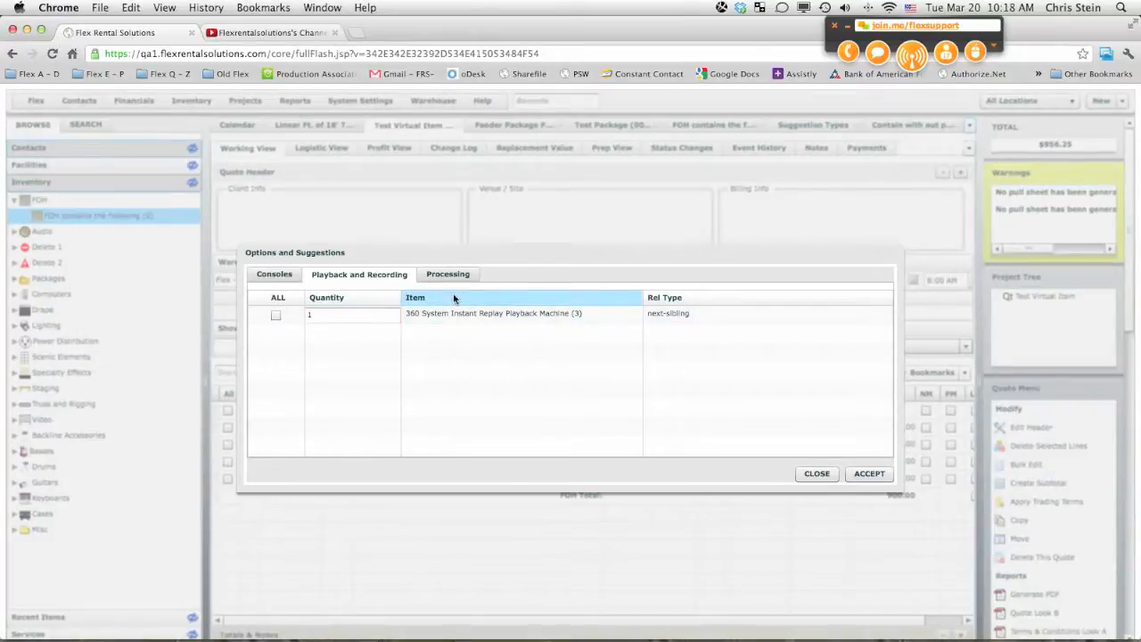
left_click(817, 475)
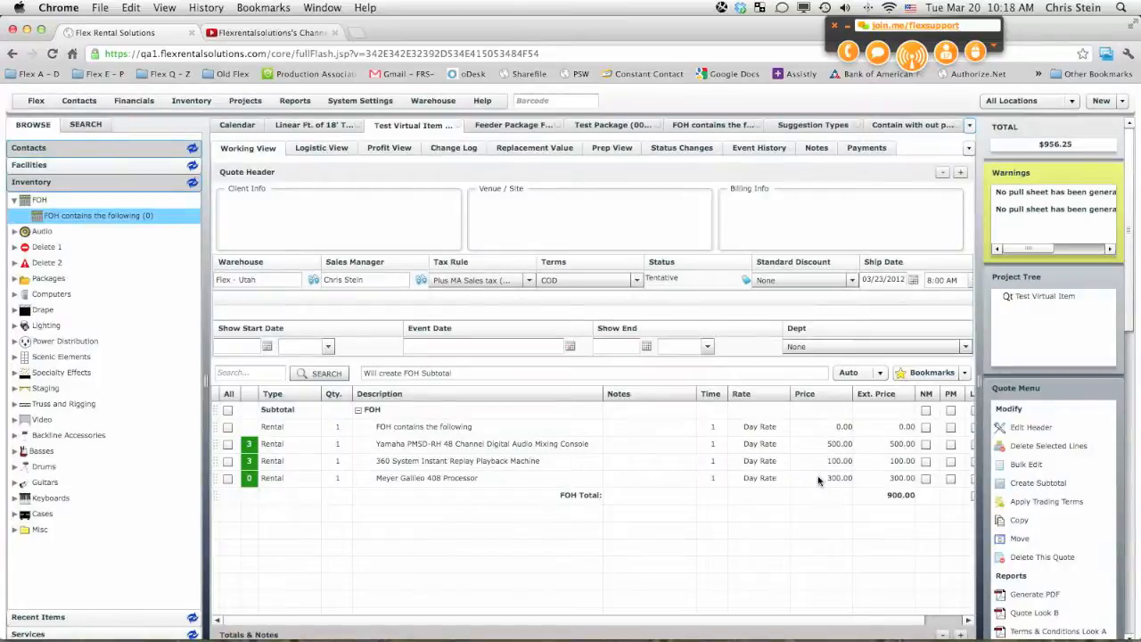
Open Feeder Package FRS4828 for editing, review its Structure/Availability settings, and save the item without changing them
left_click(520, 125)
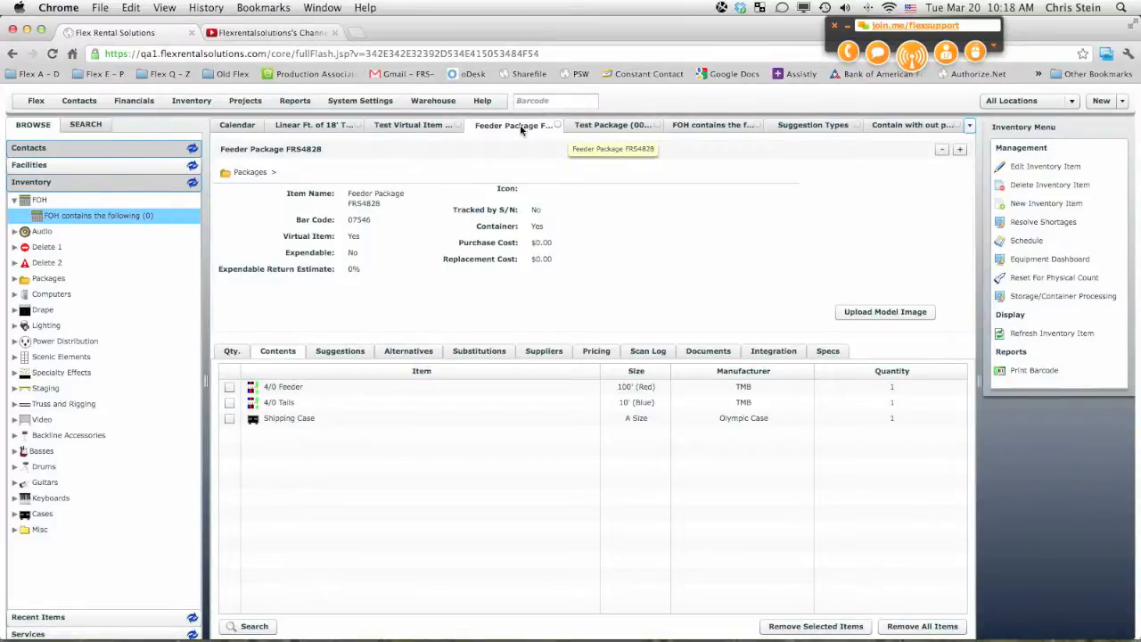
left_click(1043, 170)
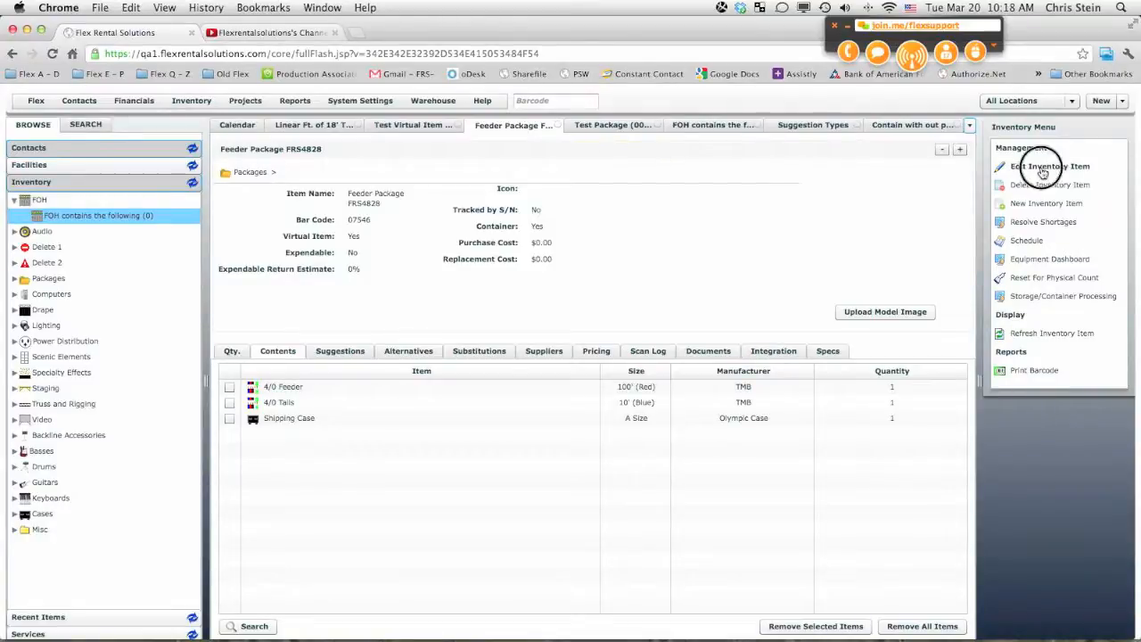
scroll(962, 346, "down", 3)
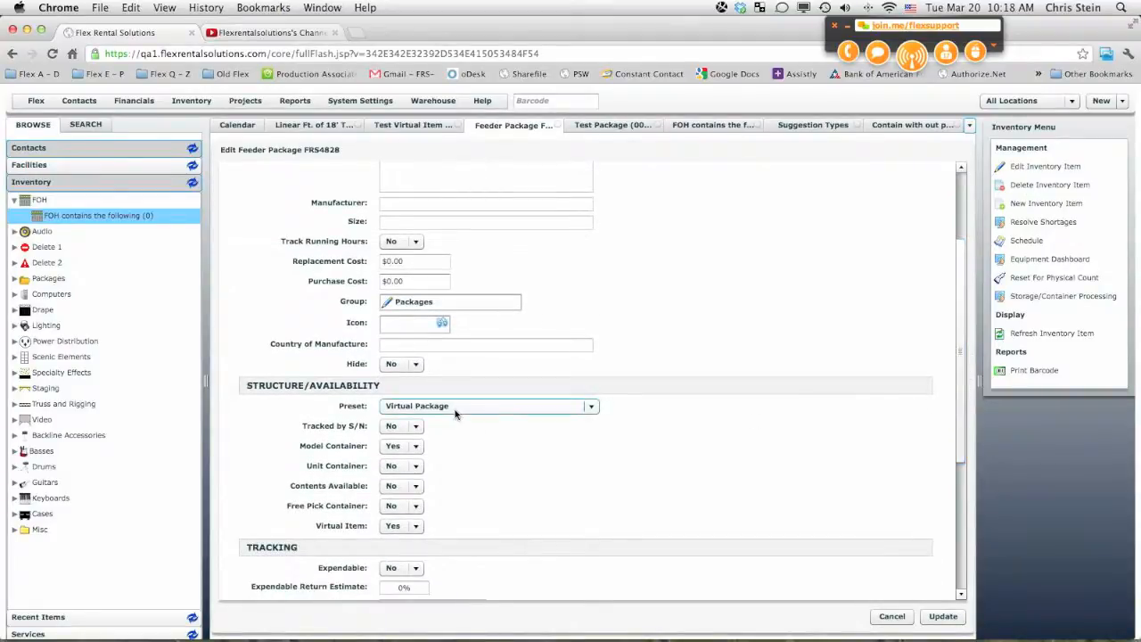
scroll(455, 414, "down", 2)
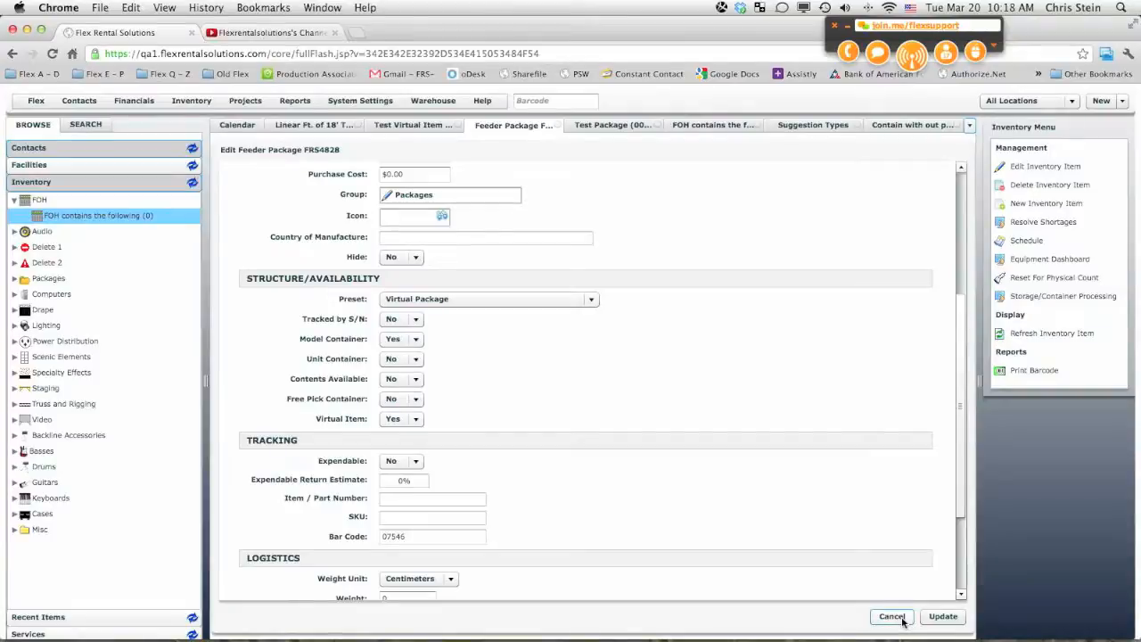
left_click(942, 616)
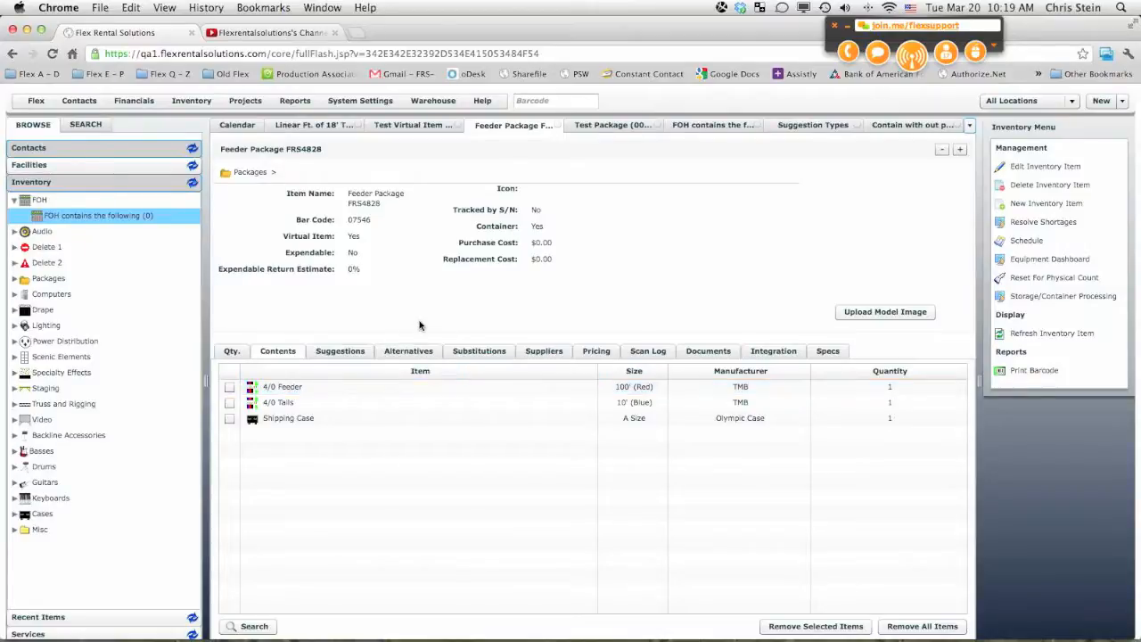
Review the US Dollar pricing and the contents of Feeder Package FRS4828
left_click(602, 353)
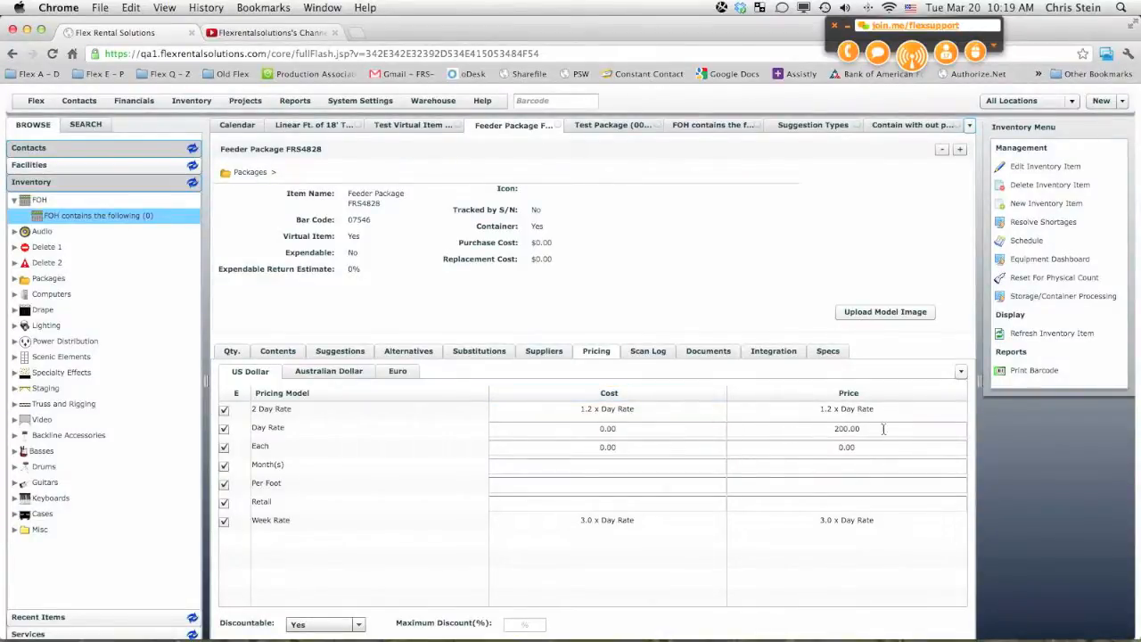
left_click(292, 352)
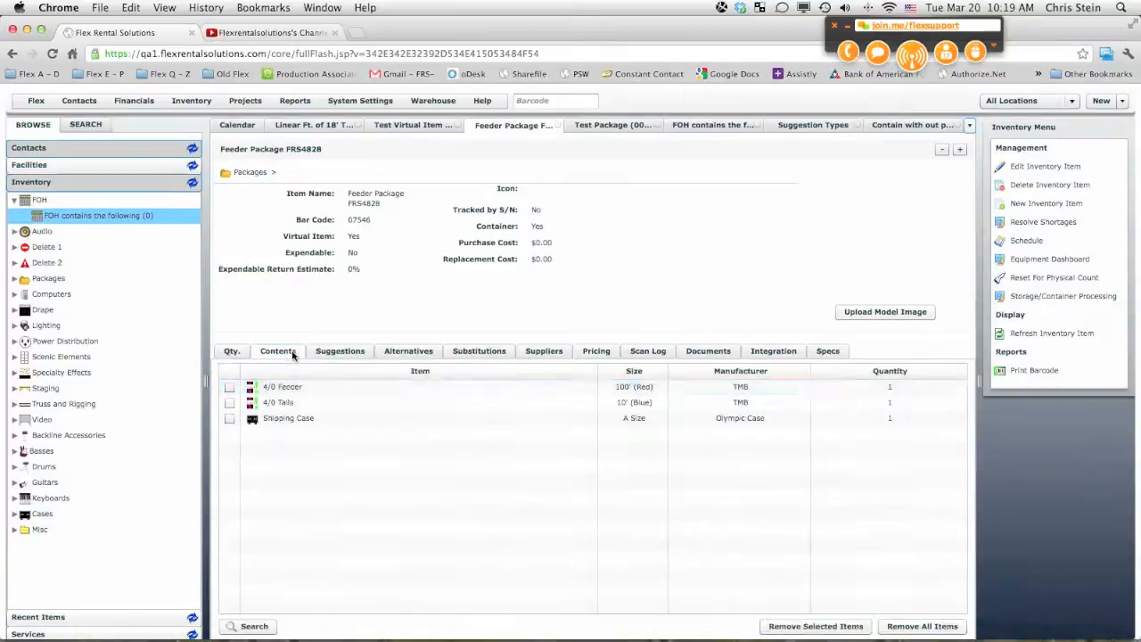
left_click(275, 423)
Review the suggestion types available for P&D 18' Tall Black Drape in the Linear Ft. of 18' Tall Black Pipe and Drape item
left_click(316, 123)
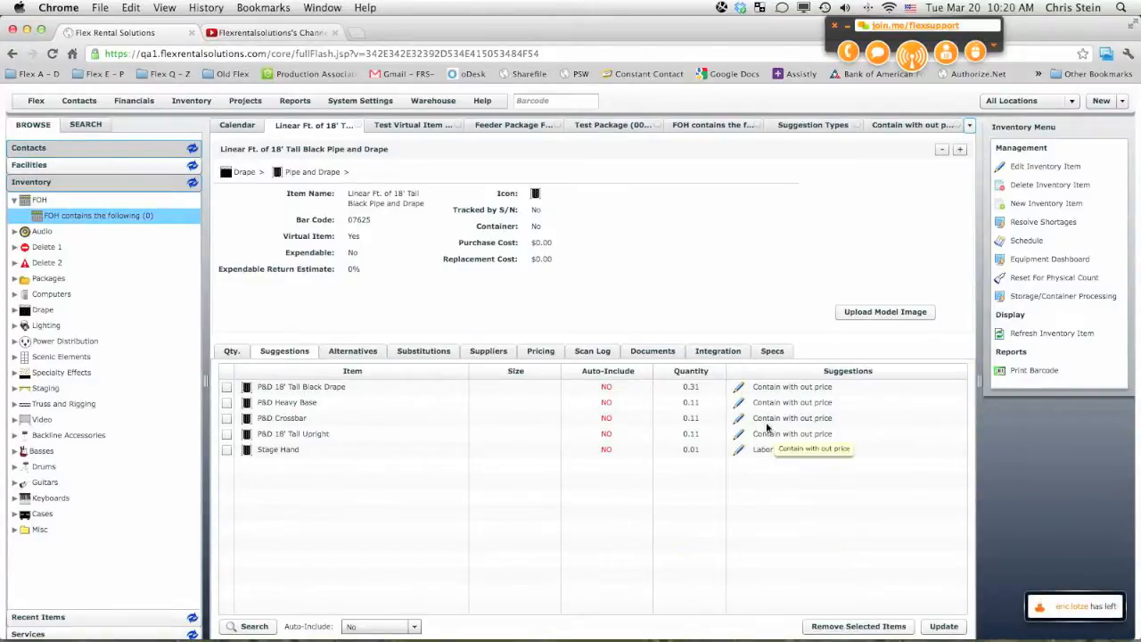
left_click(739, 389)
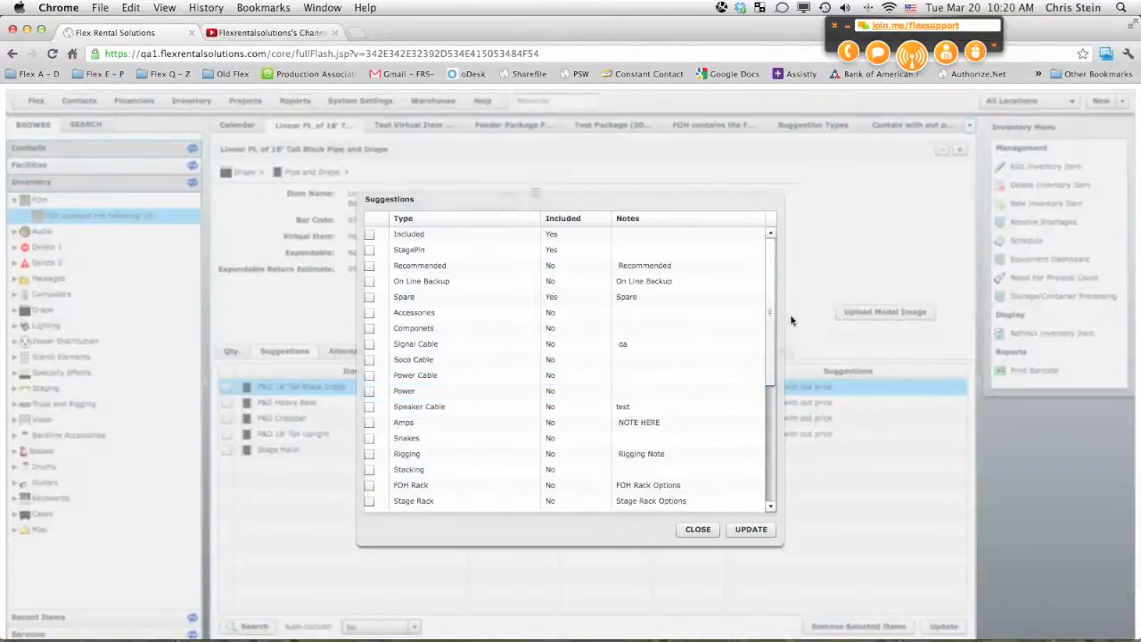
left_click_drag(770, 318, 771, 437)
left_click(372, 409)
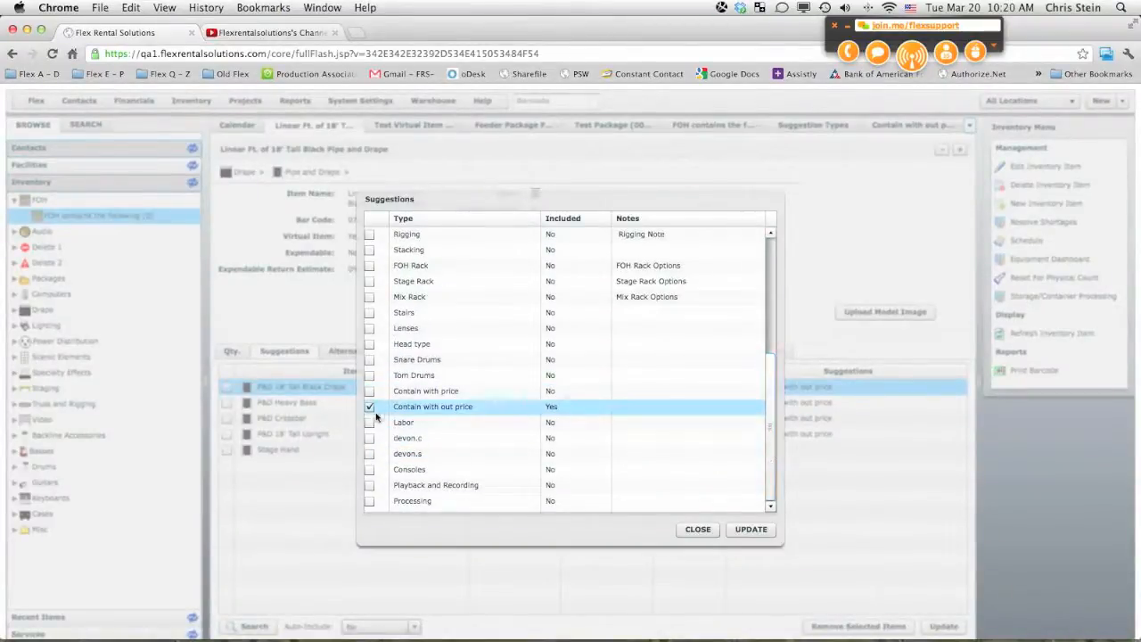
left_click(710, 533)
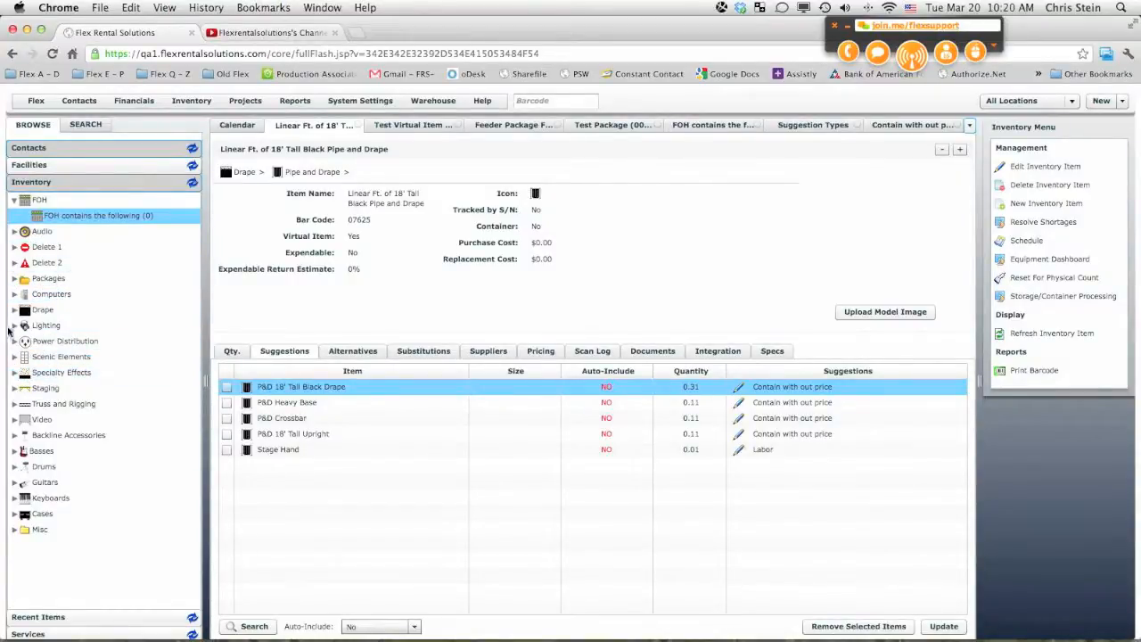
Find the Barco FLM HD20 20k Lumens Projector among the Event projectors in the Video inventory and examine its suggestions
left_click(14, 421)
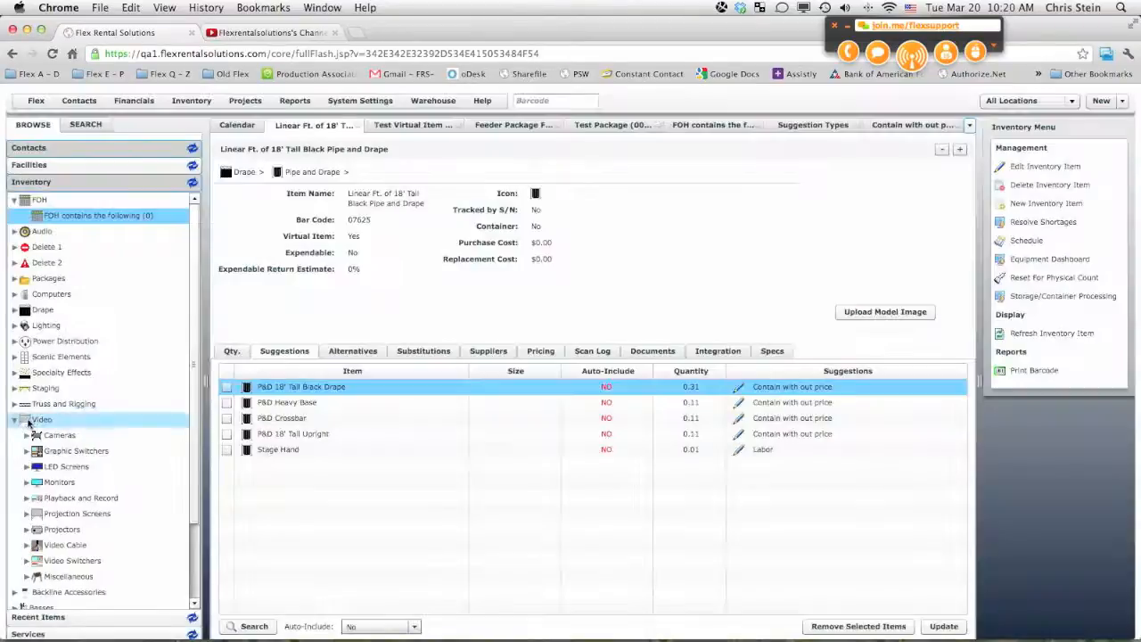
scroll(190, 418, "down", 2)
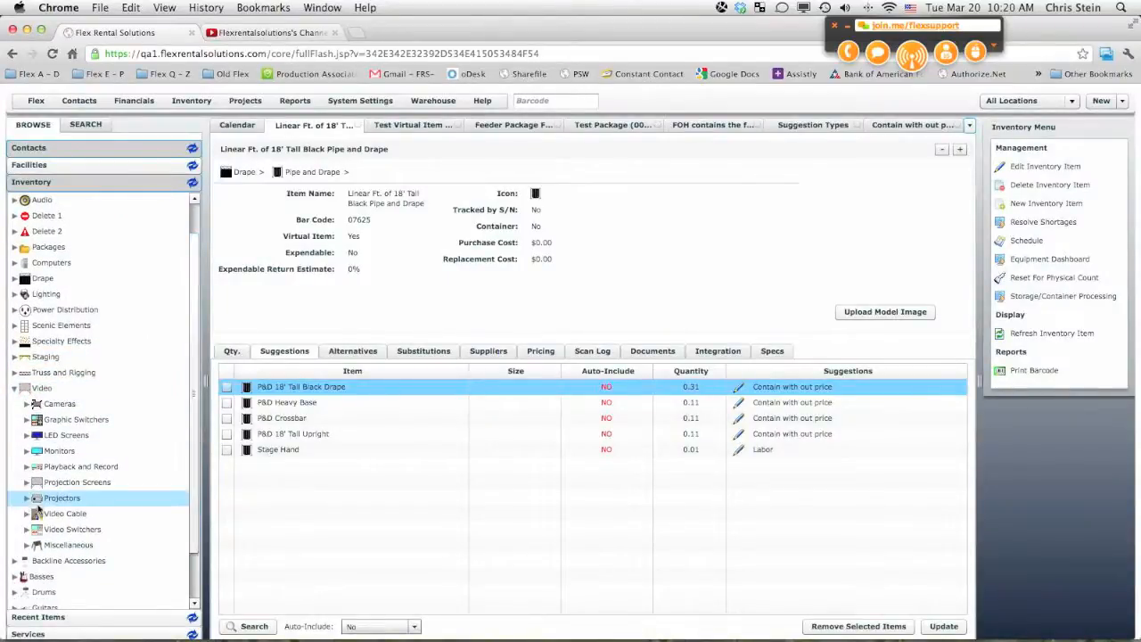
left_click(26, 498)
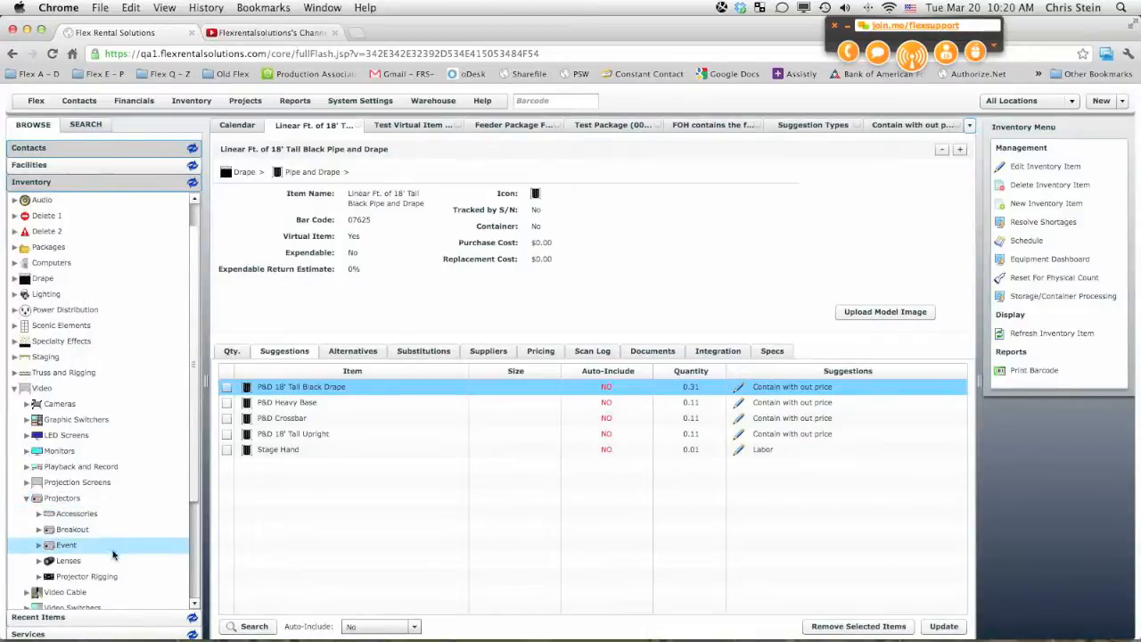
left_click(39, 545)
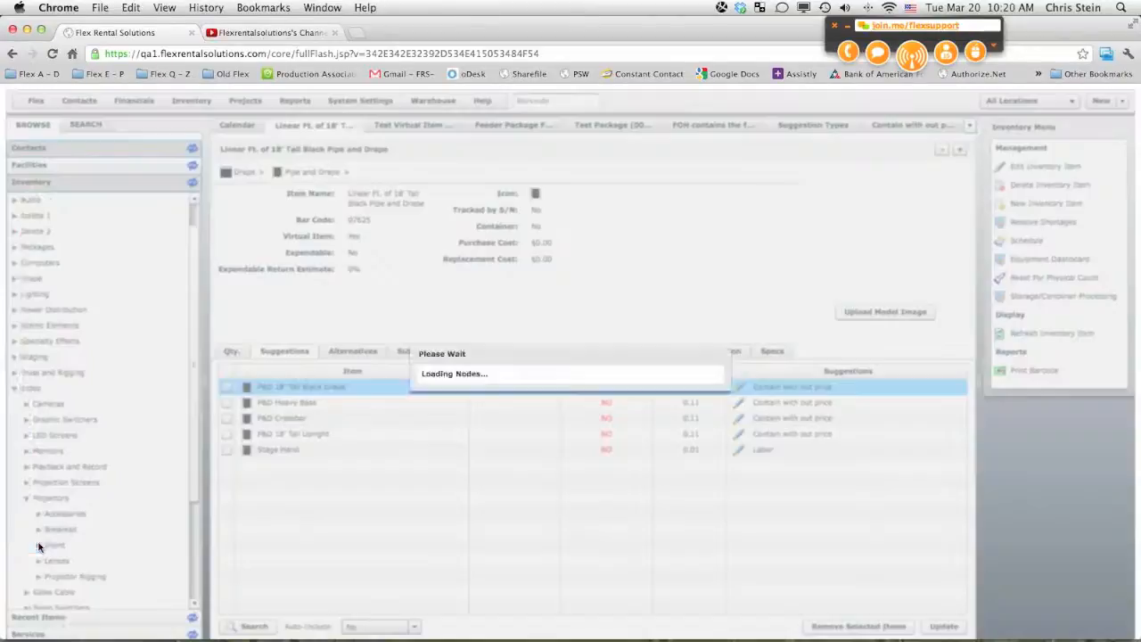
left_click_drag(194, 446, 190, 488)
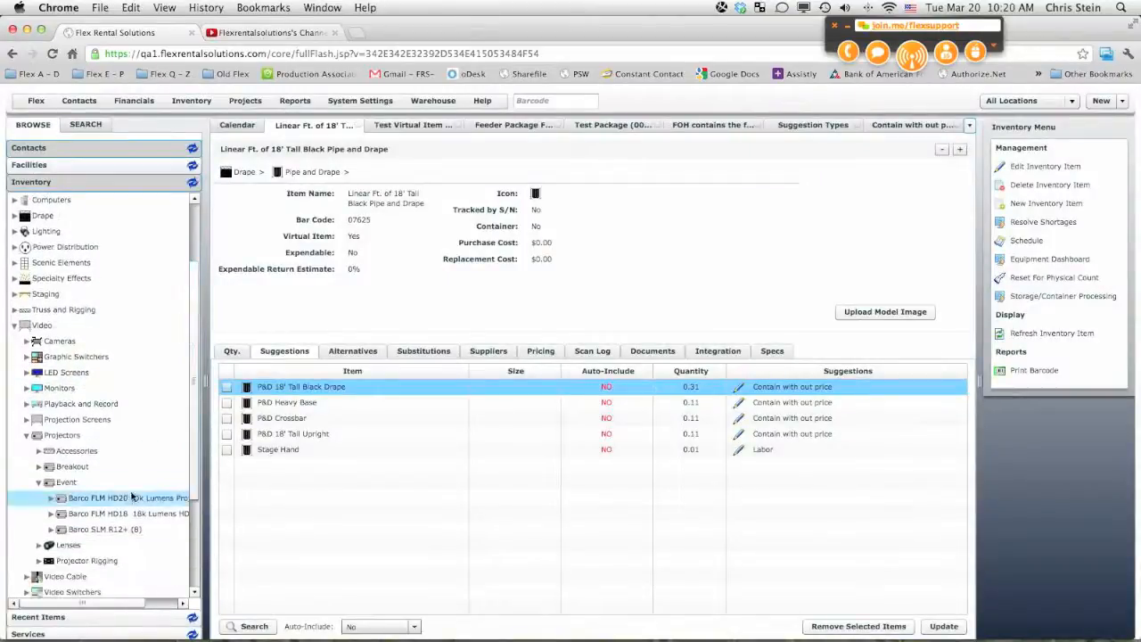
left_click(116, 499)
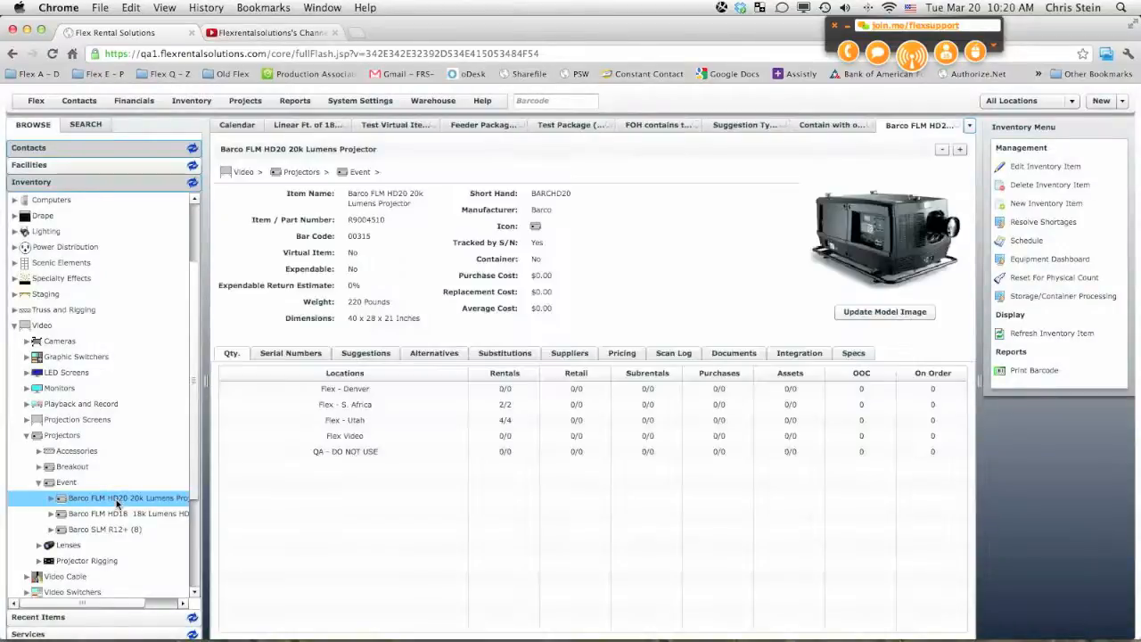
left_click(367, 348)
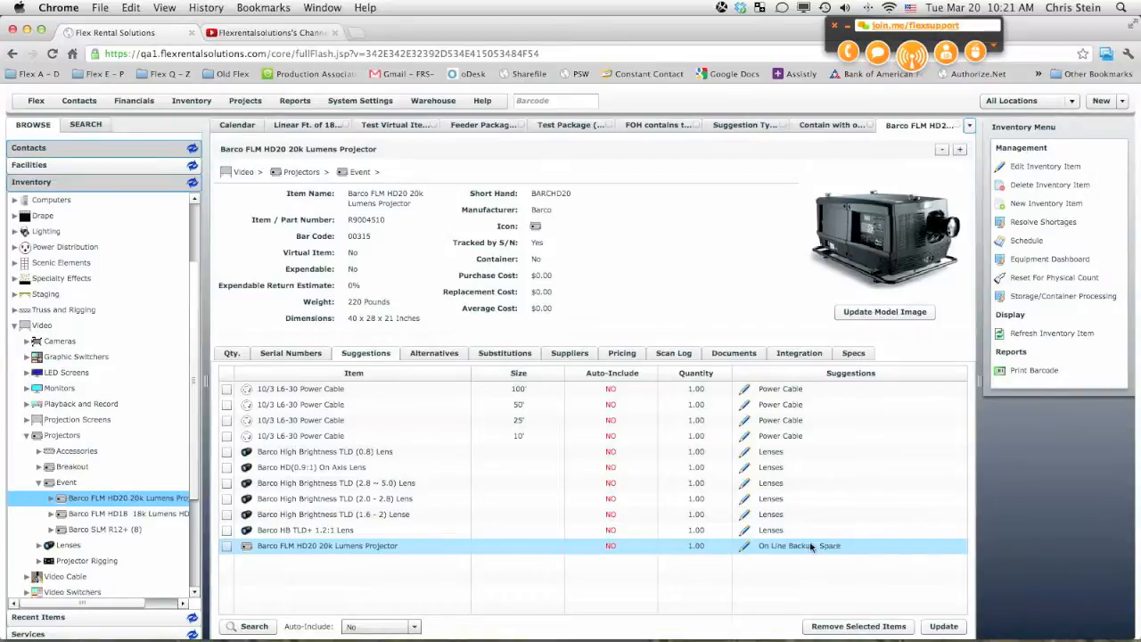
Compare the suggestion types of the 18' Tall Black Pipe and Drape item with those of the Barco FLM HD20 projector
left_click(391, 126)
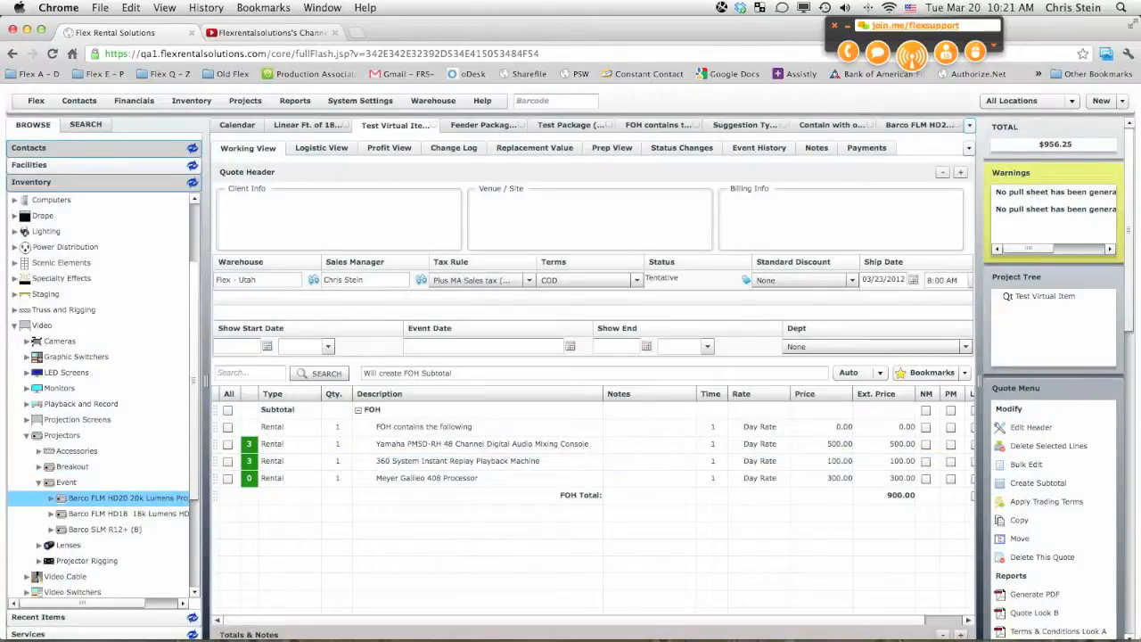
left_click(312, 127)
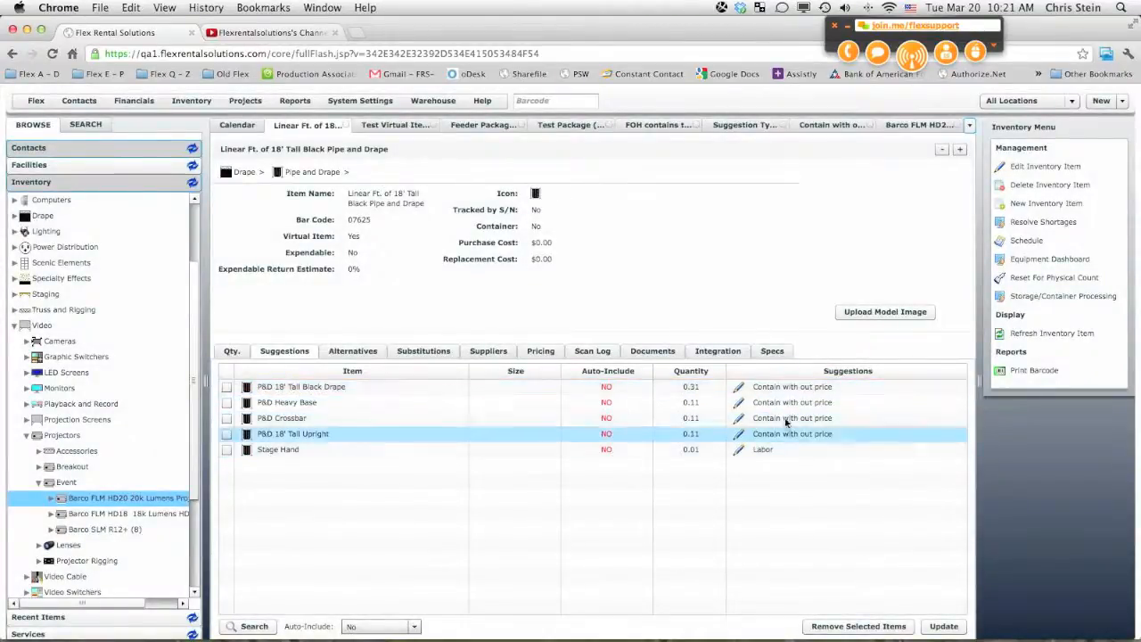
left_click(923, 126)
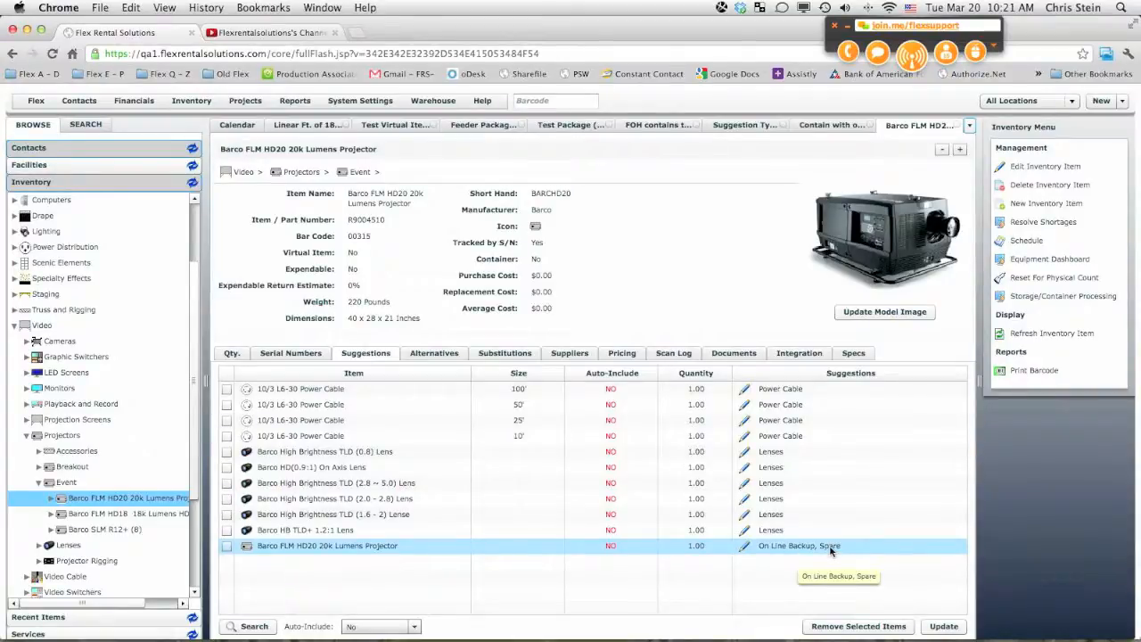
Delete all lines from the Test Virtual Item quote
left_click(379, 125)
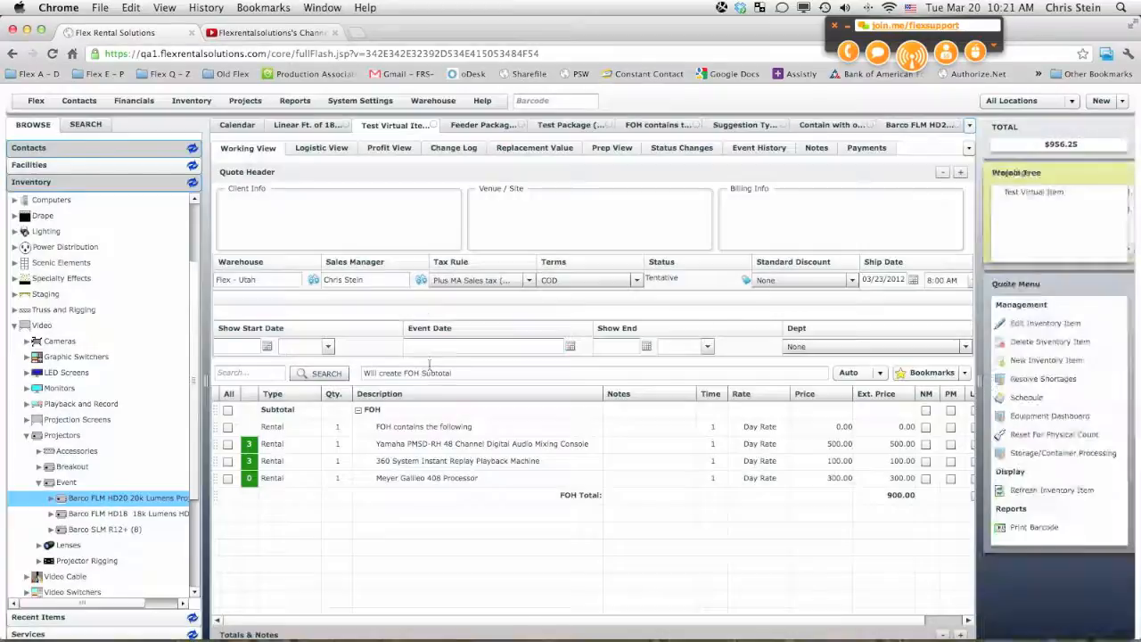
left_click(229, 394)
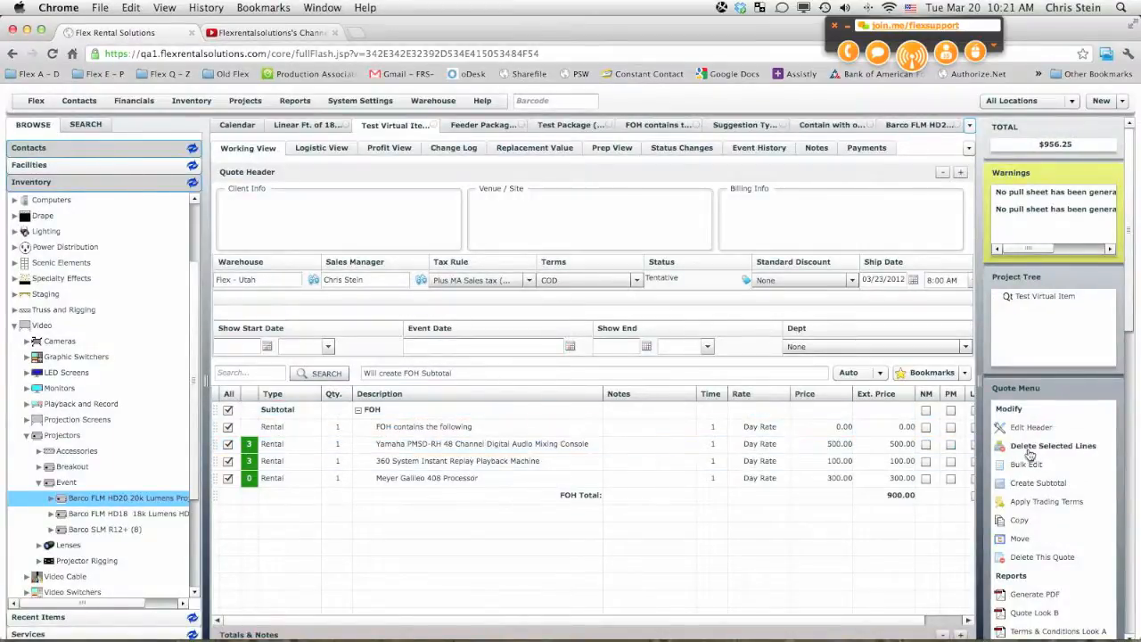
left_click(1030, 447)
left_click(536, 394)
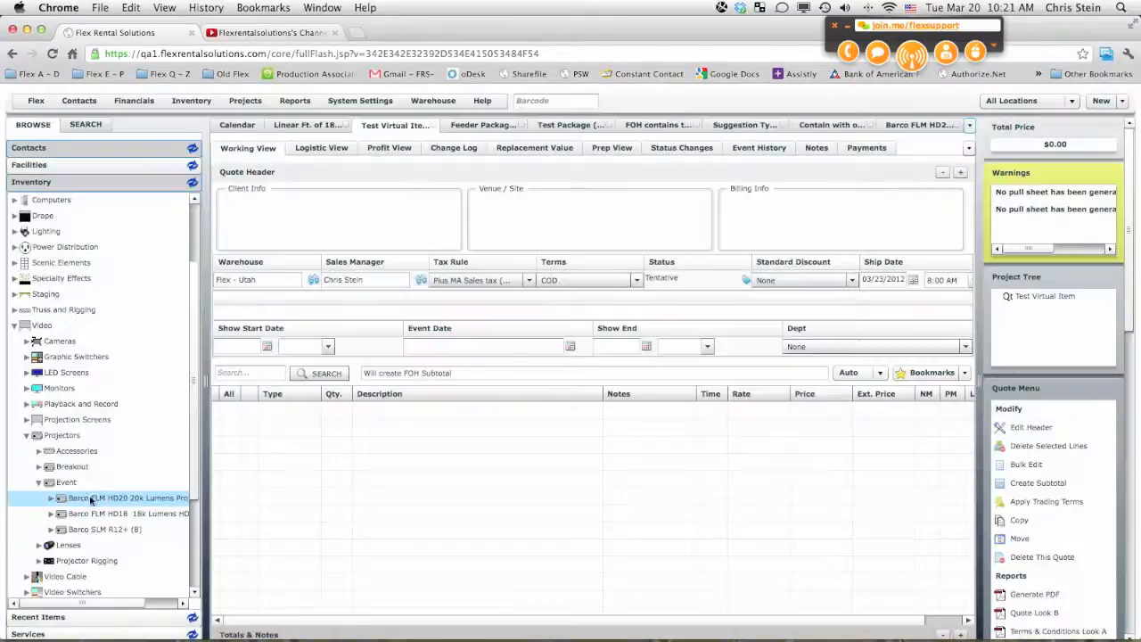
Add one Barco FLM HD20 20k Lumens Projector to the quote and review its backup, spare, power cable and lens suggestions without accepting any
left_click_drag(86, 500, 366, 487)
left_click(613, 409)
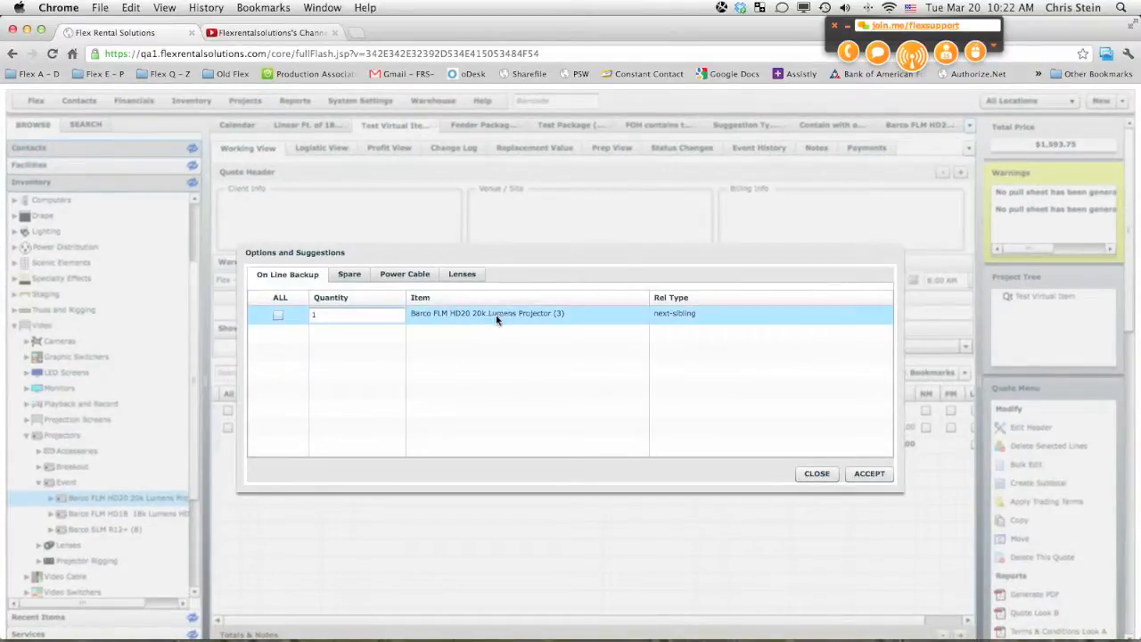
left_click(346, 276)
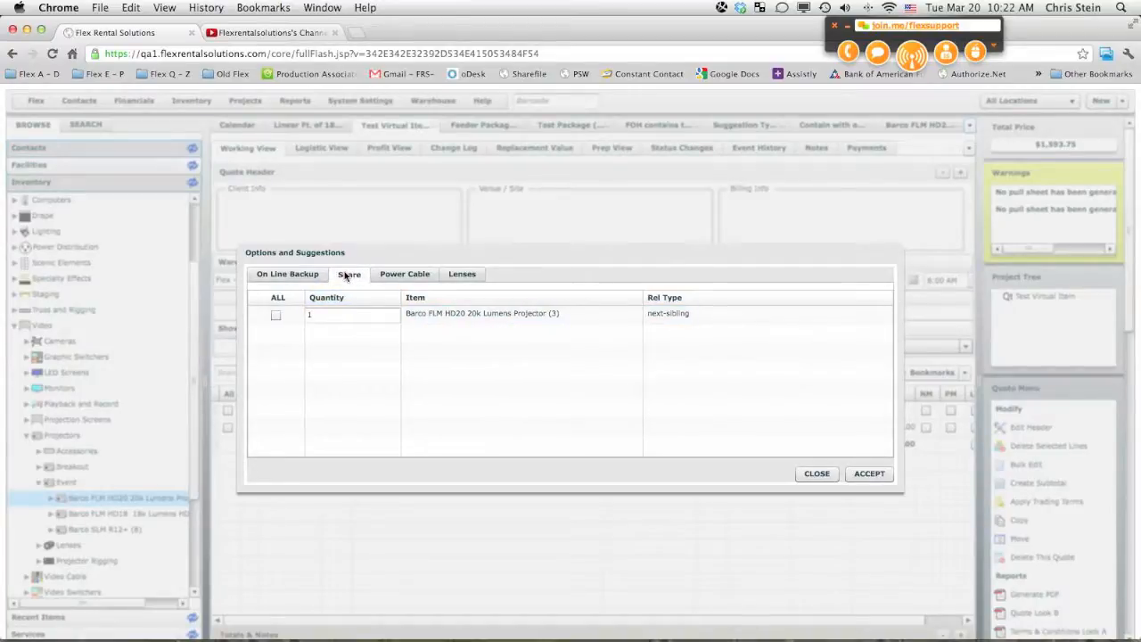
left_click(419, 277)
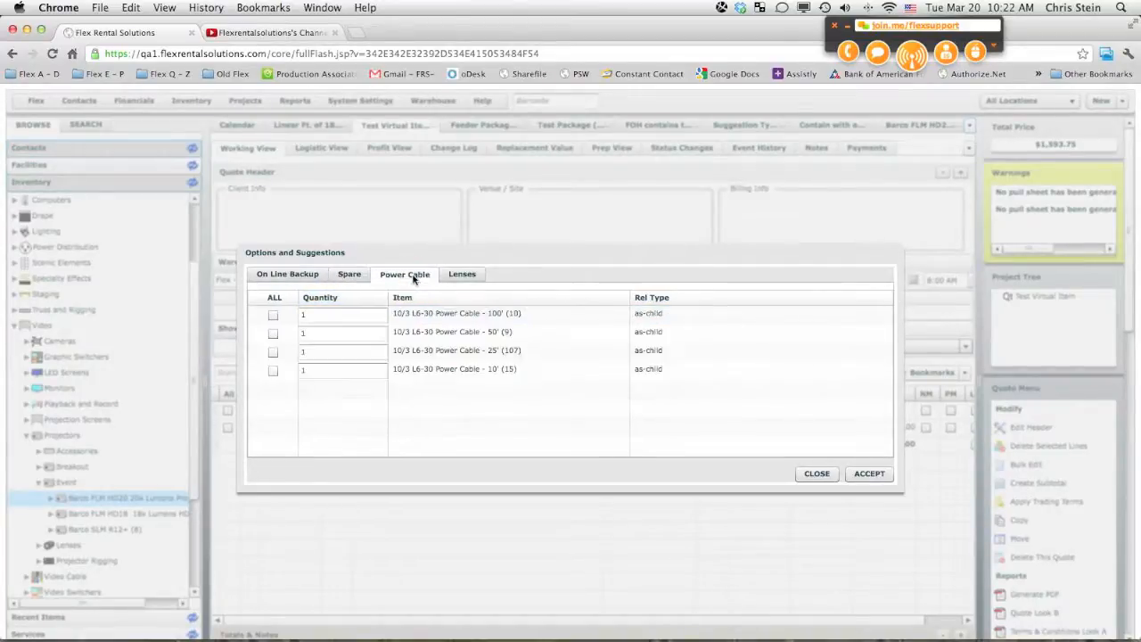
left_click(465, 276)
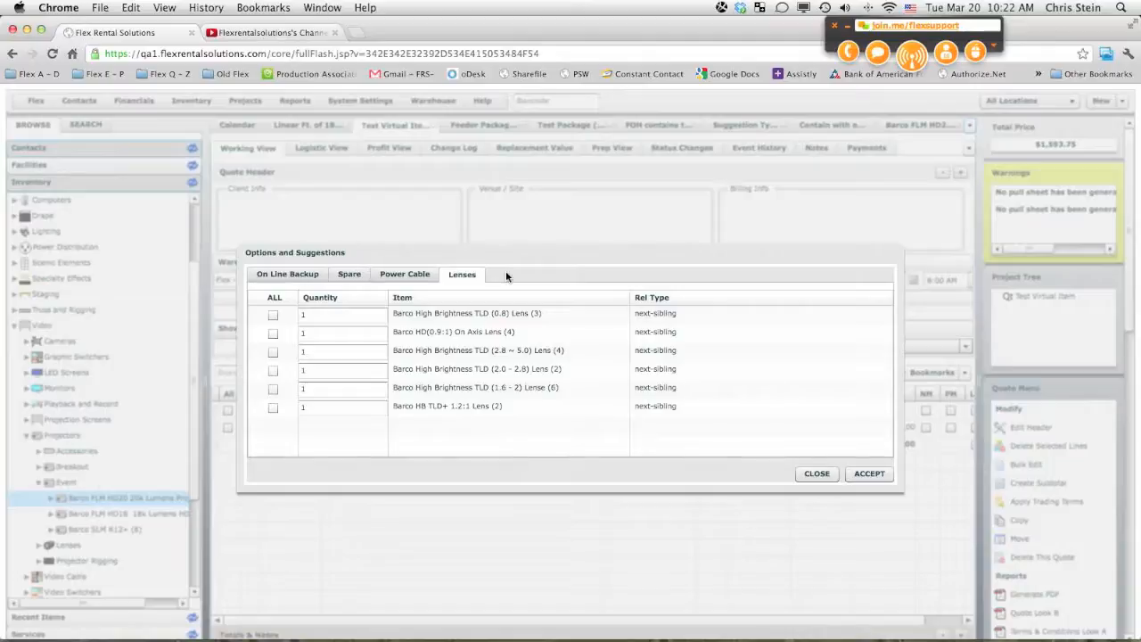
left_click(817, 475)
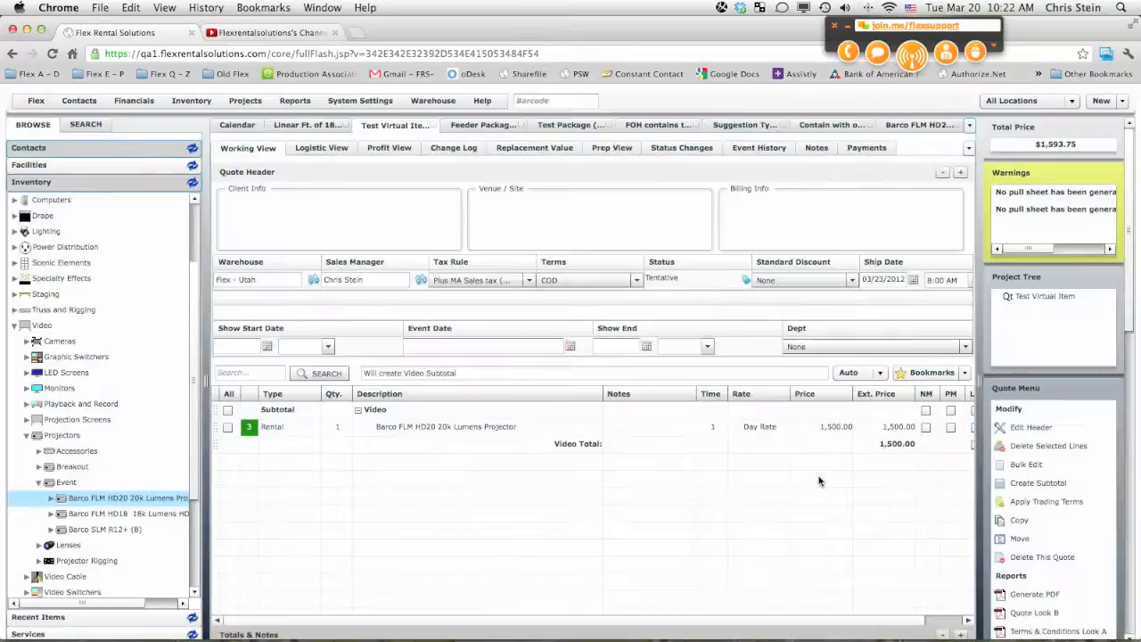
Review the contents of Feeder Package FRS4828, and open the Test Package quote with the Packages inventory group expanded
left_click(464, 128)
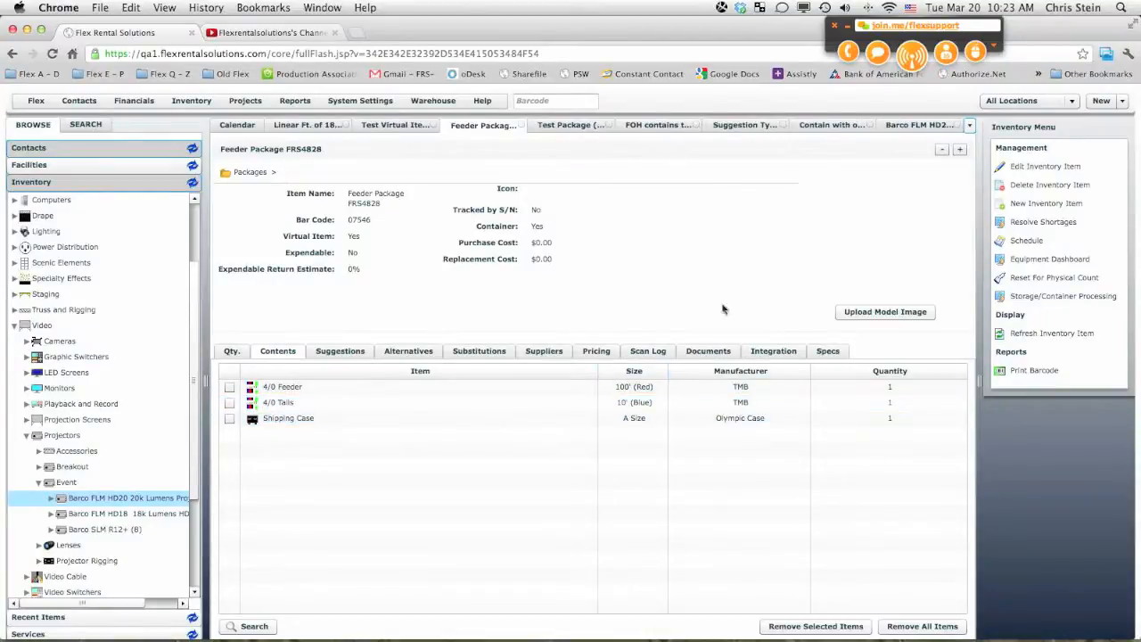
left_click(574, 124)
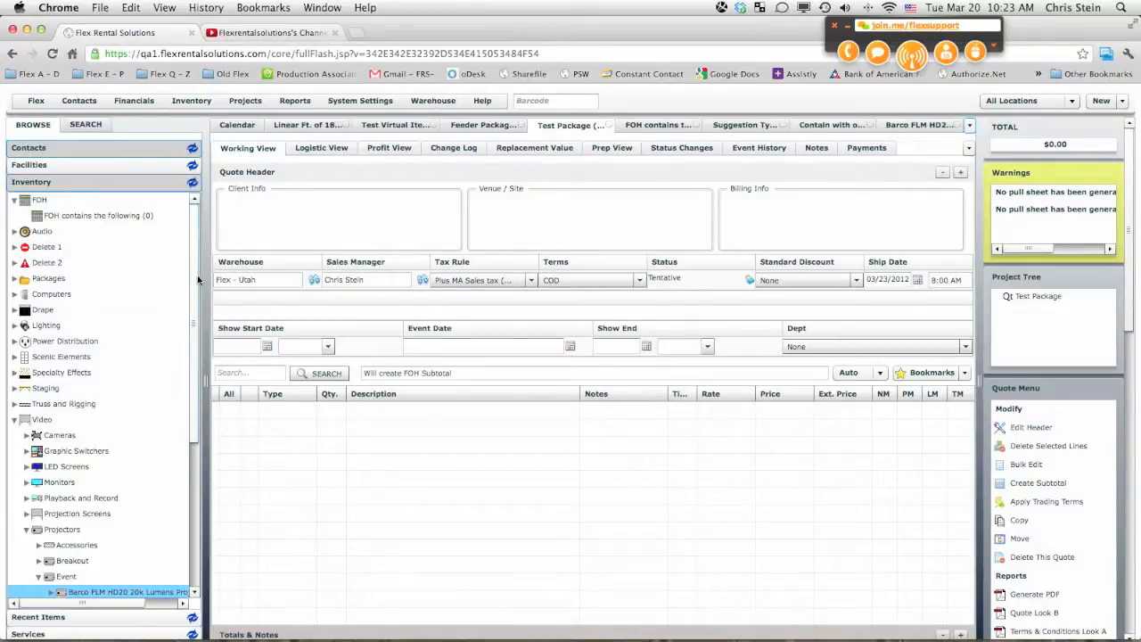
mouse_move(194, 310)
left_mouse_down()
mouse_move(191, 333)
mouse_move(191, 296)
left_mouse_up()
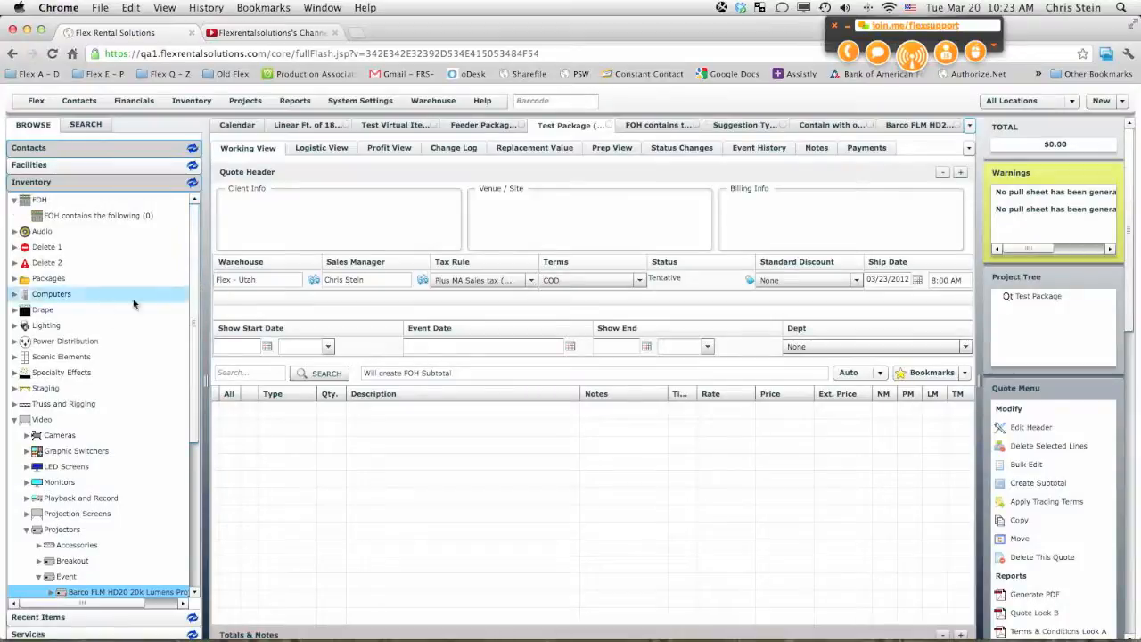
left_click(15, 419)
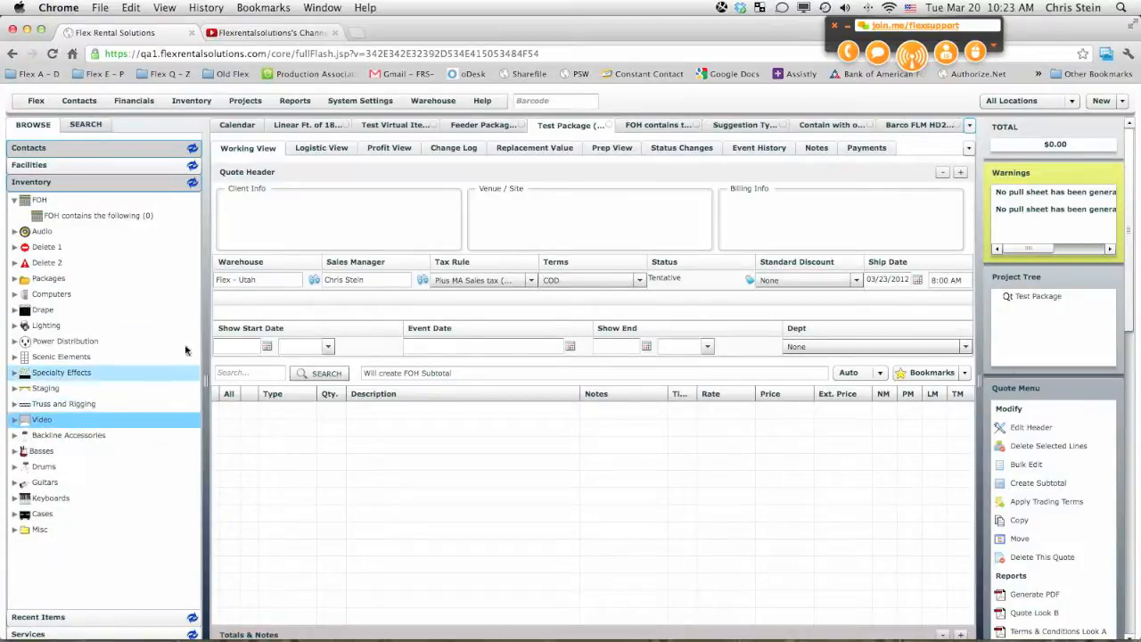
left_click(14, 279)
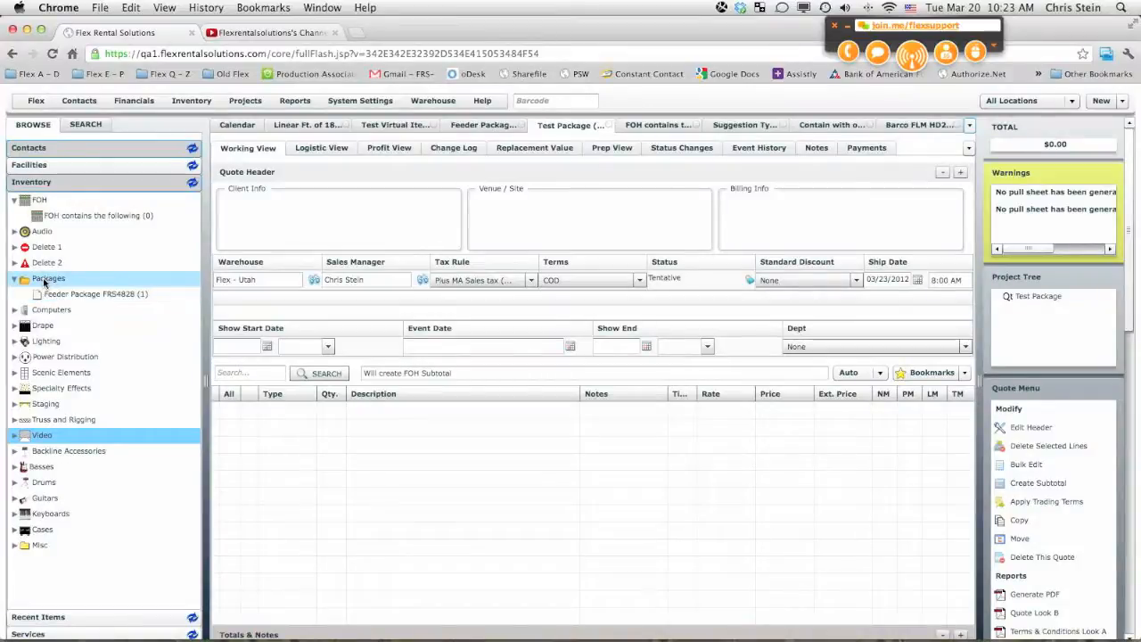
Set the line adding mode to Insert and add one Feeder Package FRS4828 to the Test Package quote
left_click_drag(69, 300, 106, 301)
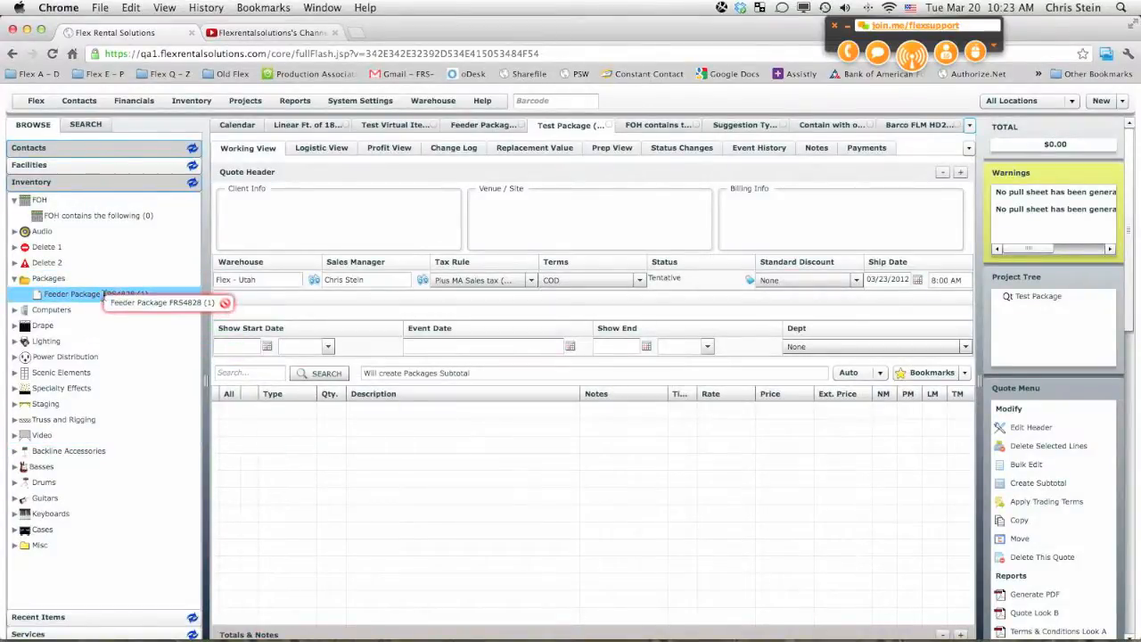
left_click(859, 377)
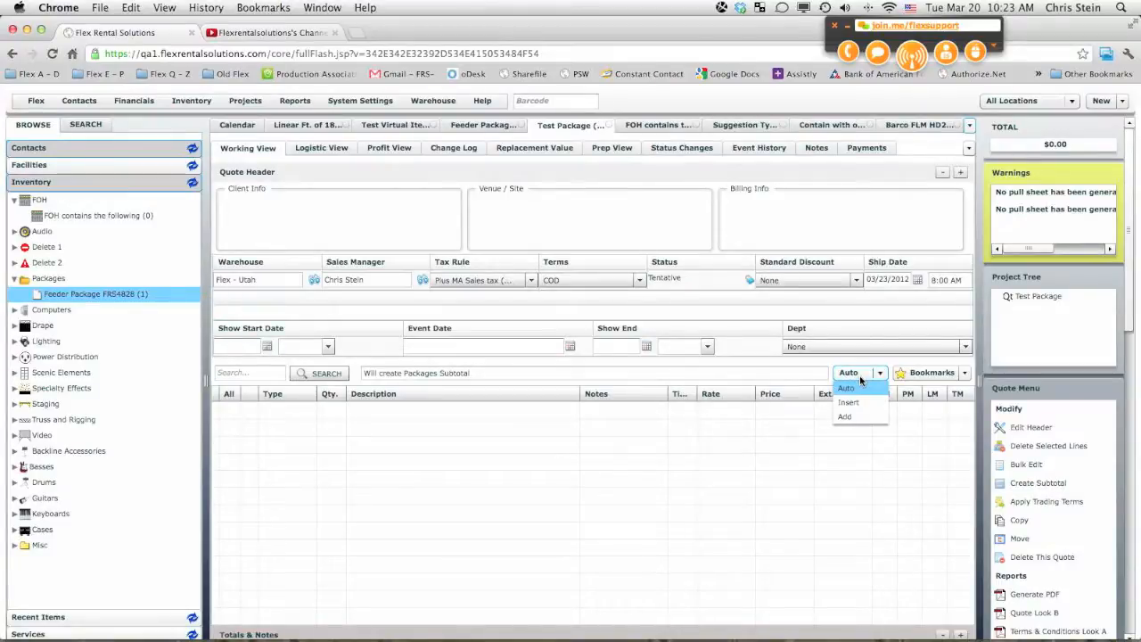
left_click(852, 403)
left_click_drag(89, 293, 316, 440)
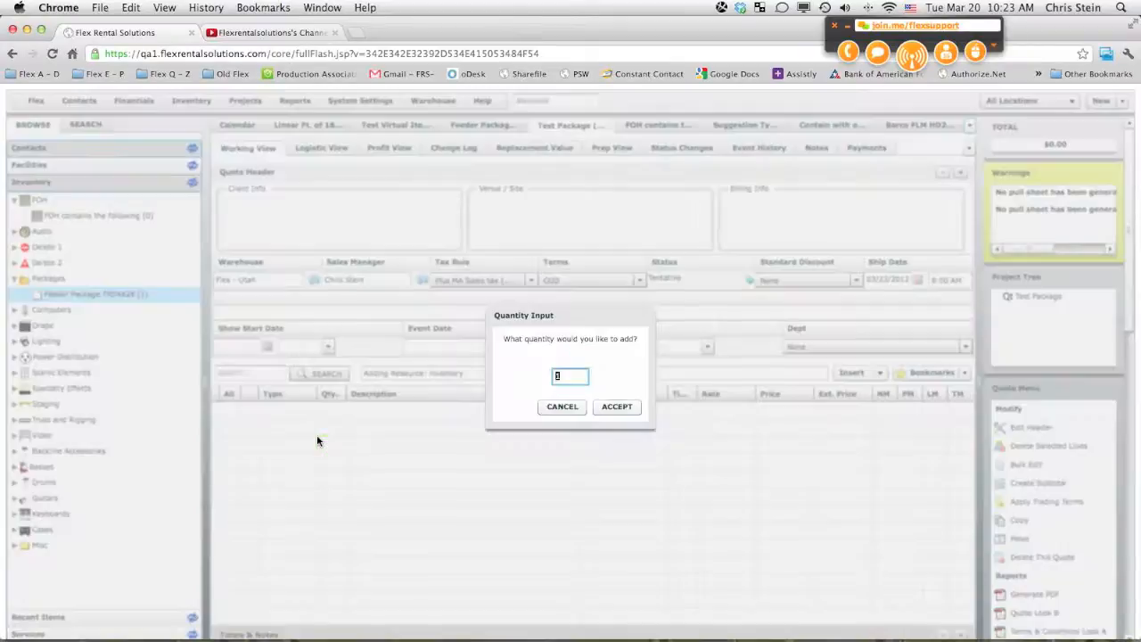
left_click(616, 407)
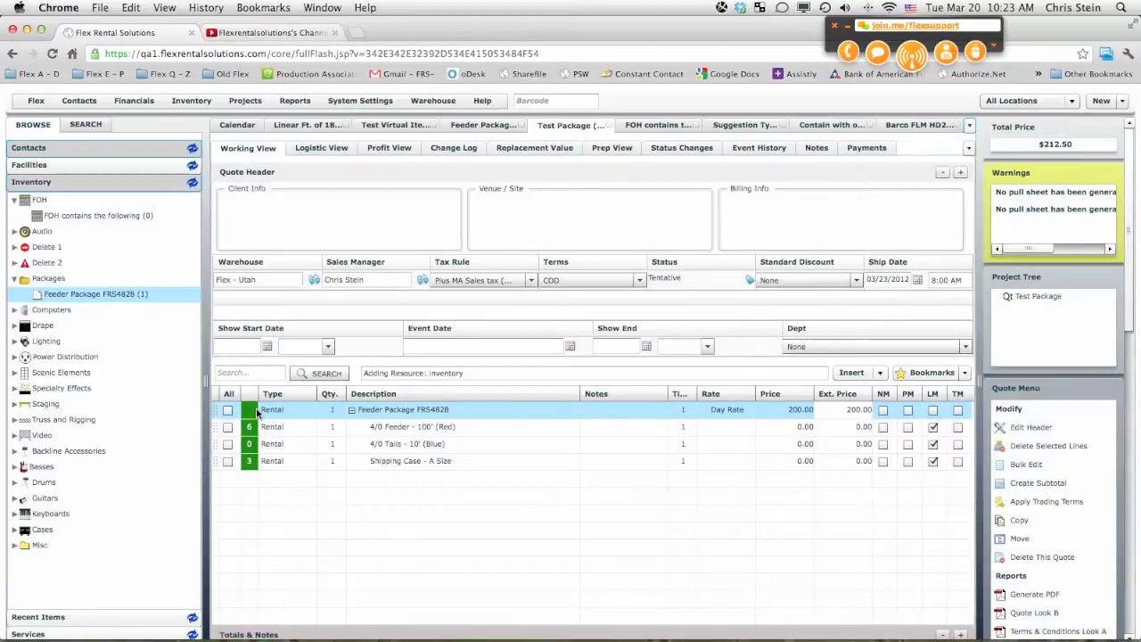
Collapse and re-expand the Feeder Package FRS4828 line in the quote to examine its component lines
left_click(332, 428)
left_click(349, 415)
left_click(382, 430)
left_click(351, 411)
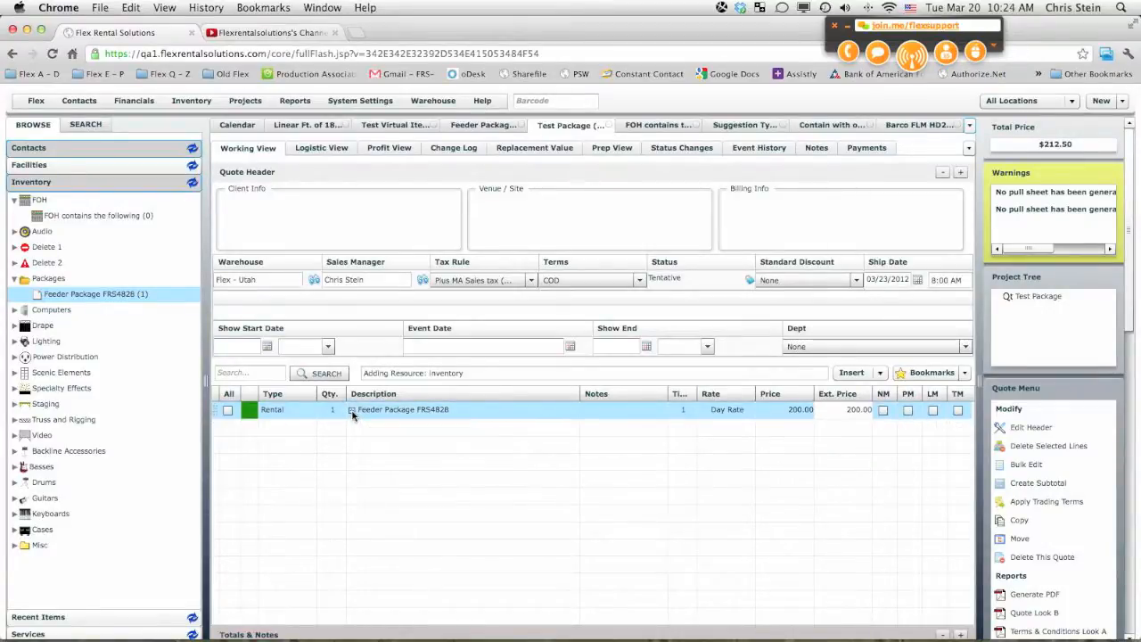
left_click(351, 412)
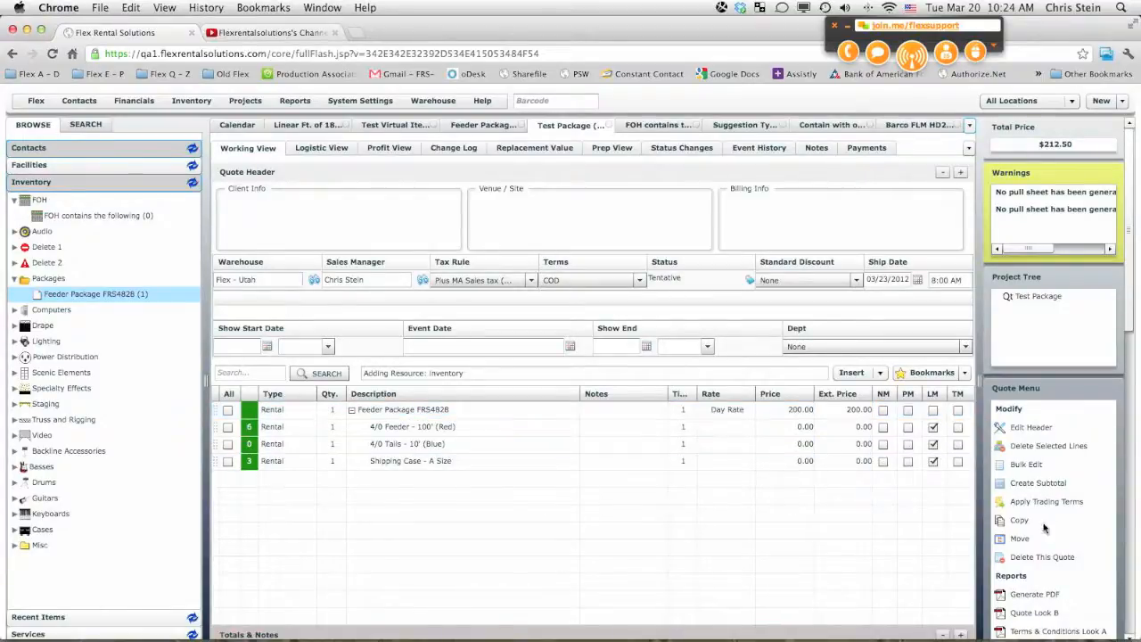
Generate the quote's PDF and check how the feeder package is listed on its Quote page
left_click(1027, 595)
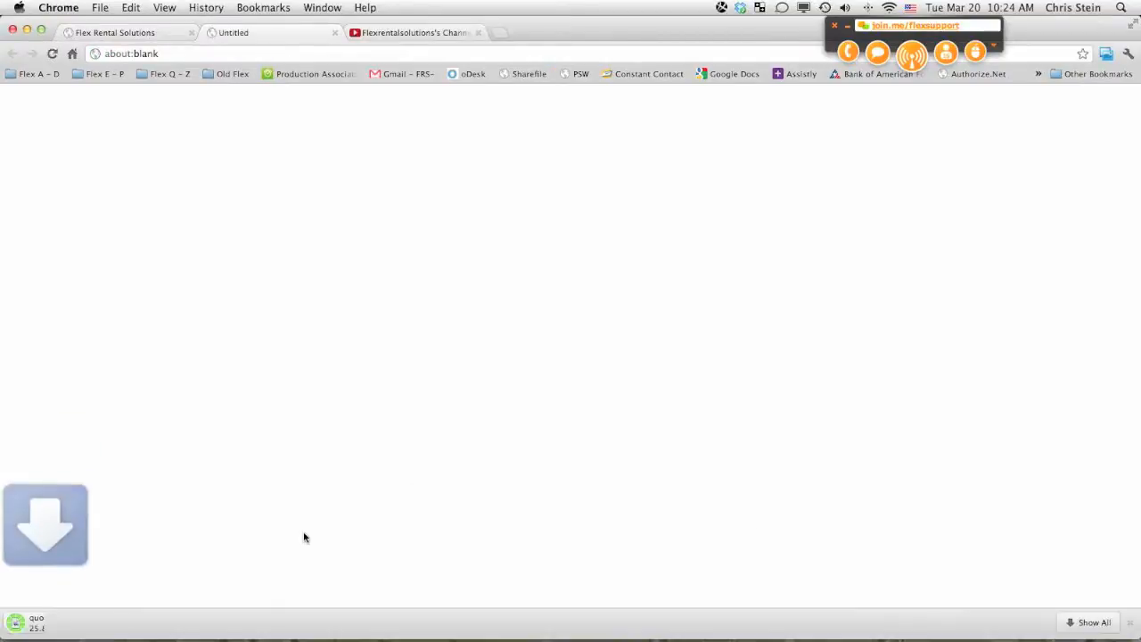
left_click(105, 624)
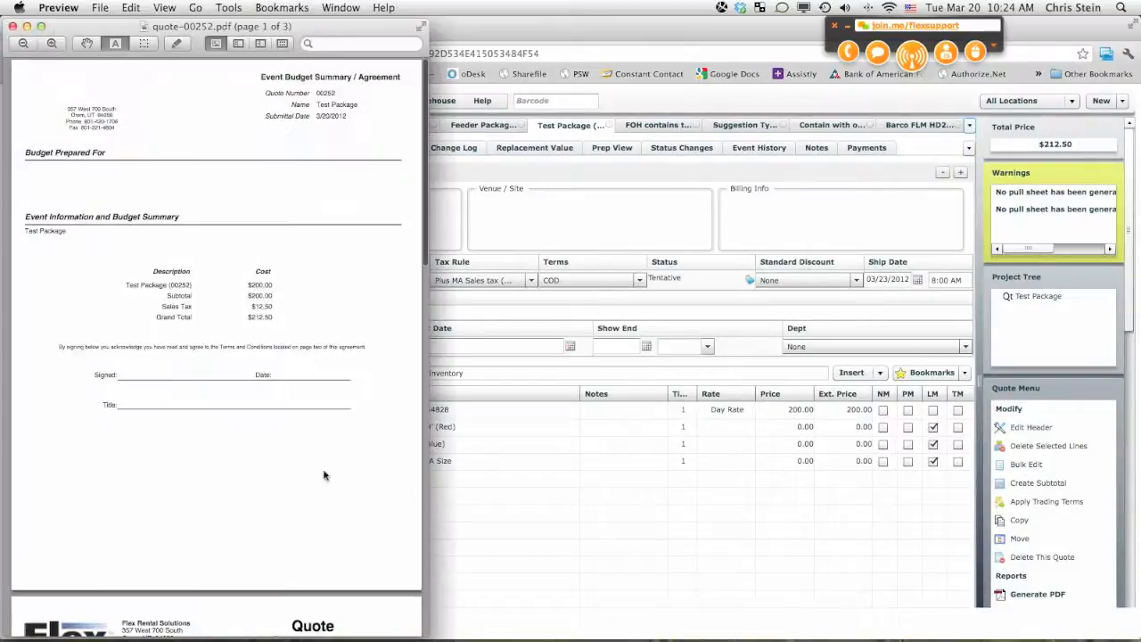
scroll(285, 464, "down", 5)
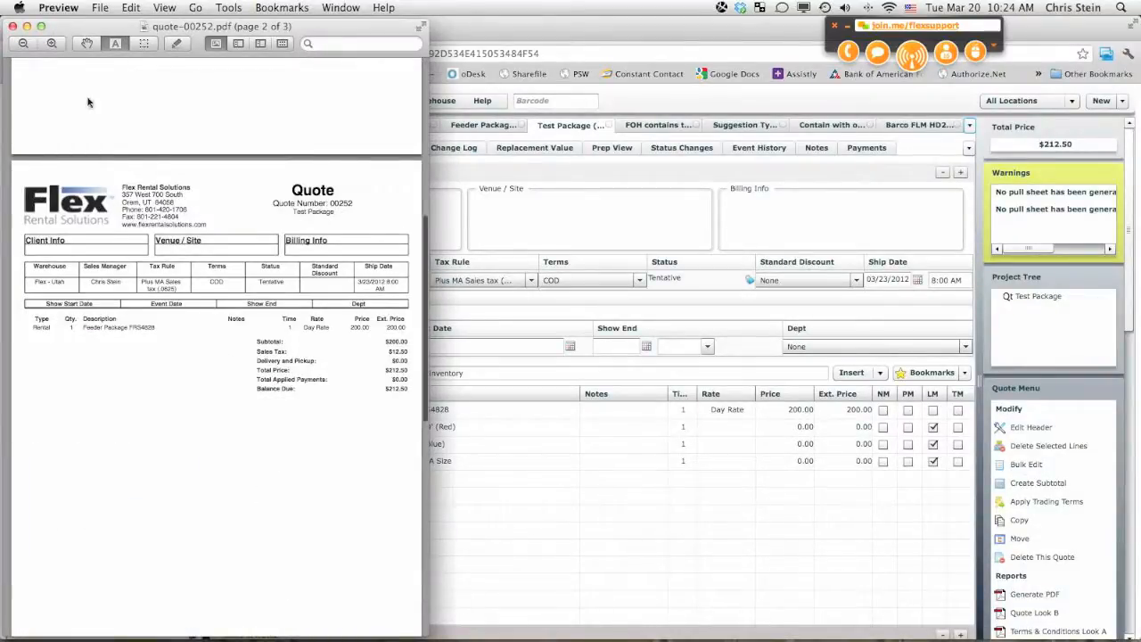
left_click_drag(424, 258, 683, 266)
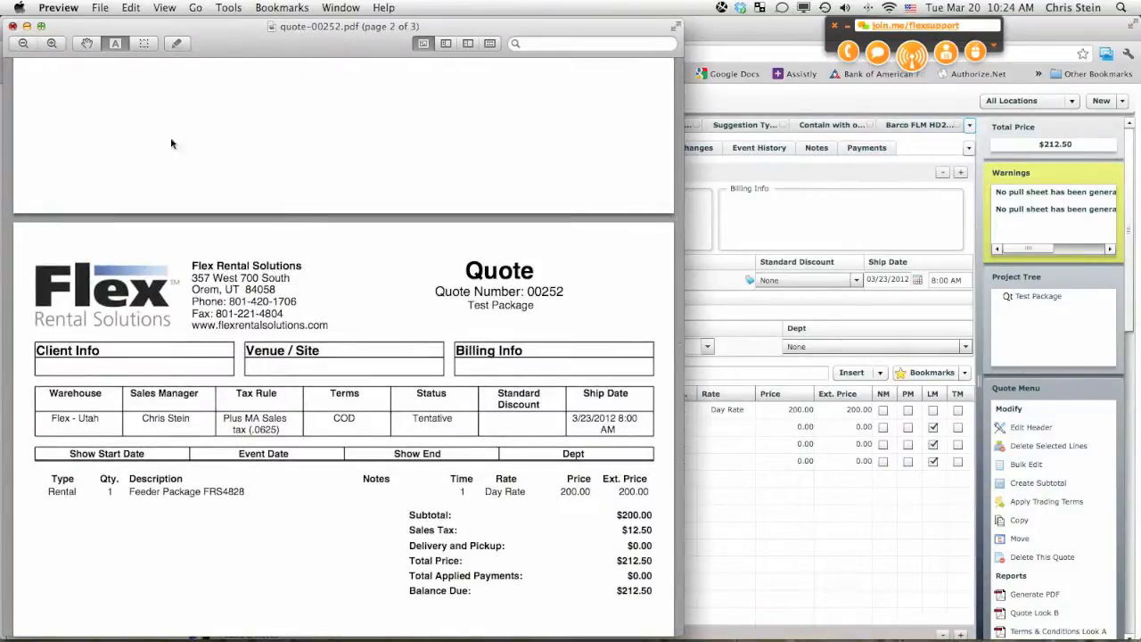
key("super+w")
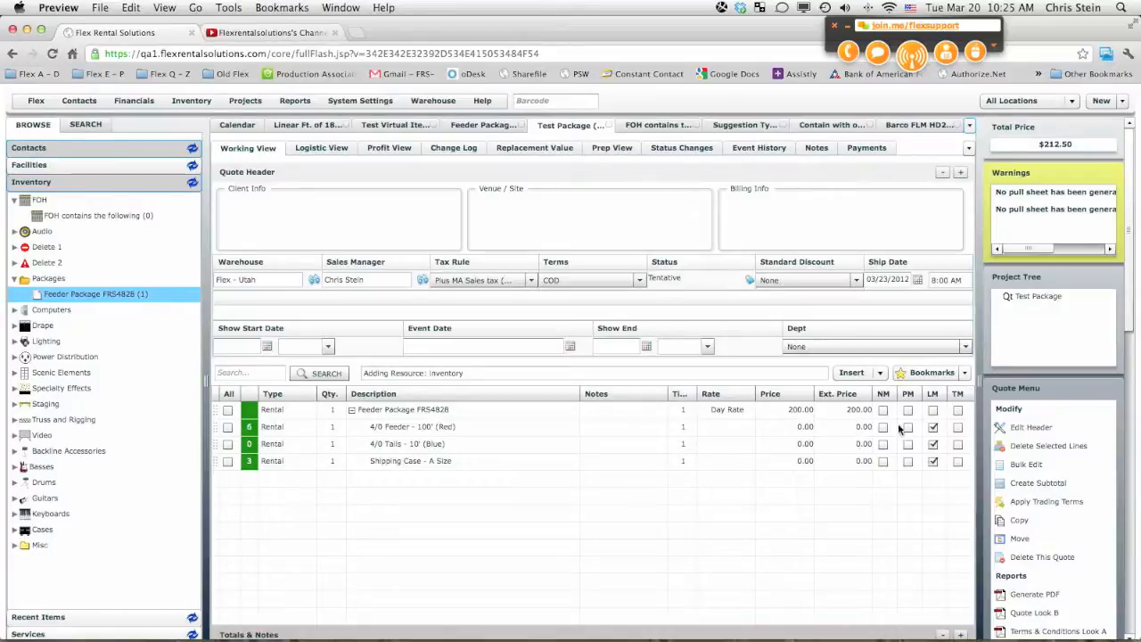
Turn off LM for the 4/0 Feeder, 4/0 Tails and Shipping Case component lines of the feeder package
left_click(932, 428)
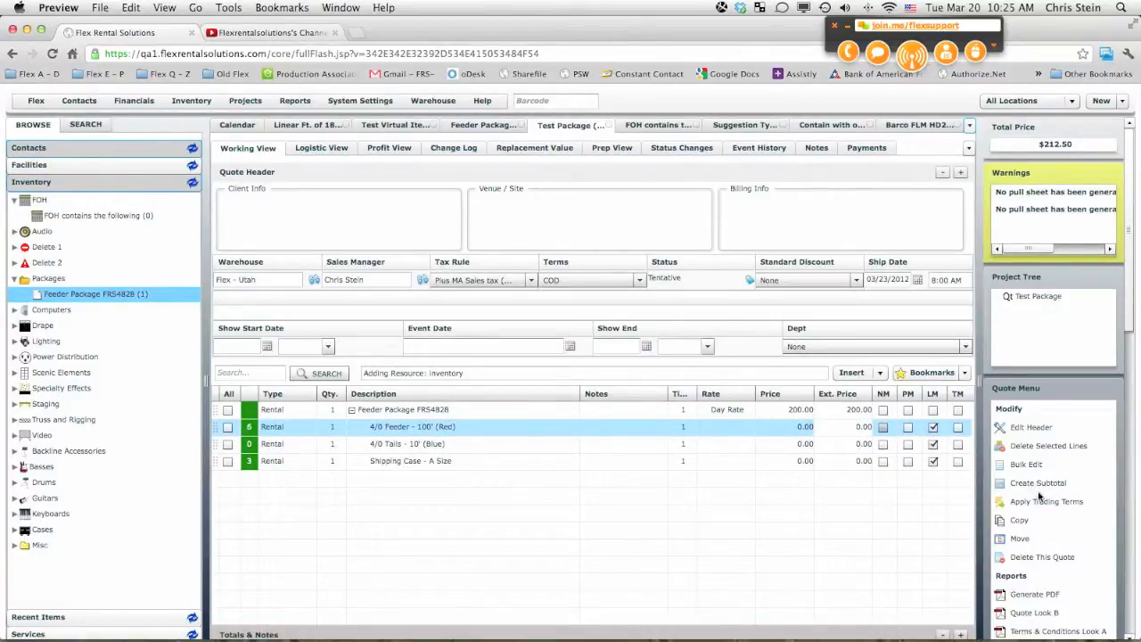
left_click(933, 429)
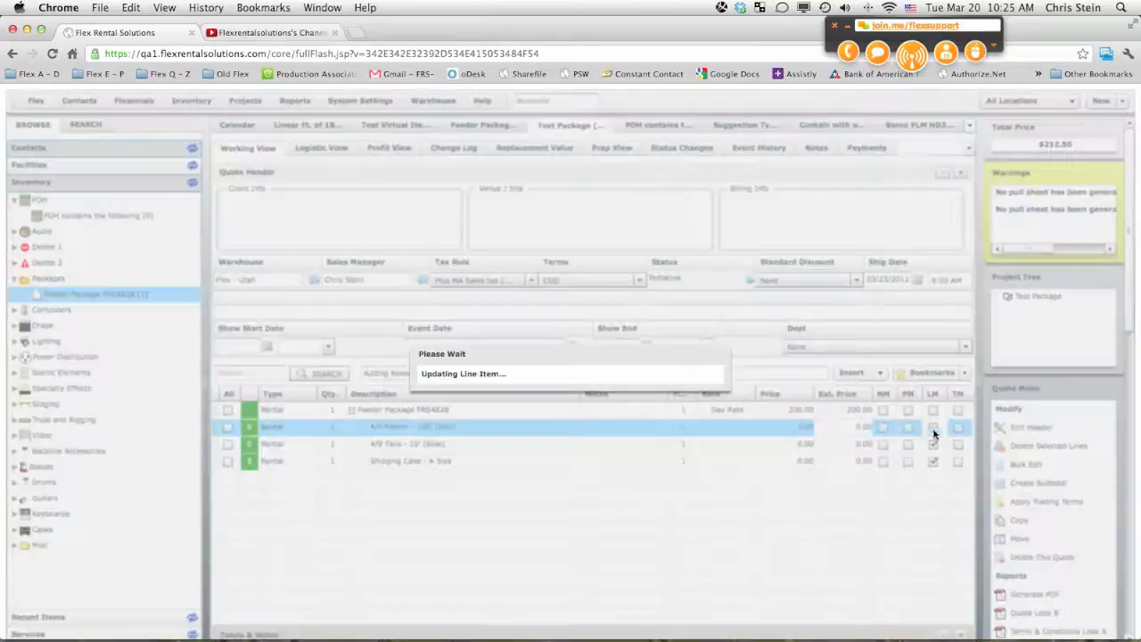
left_click(934, 444)
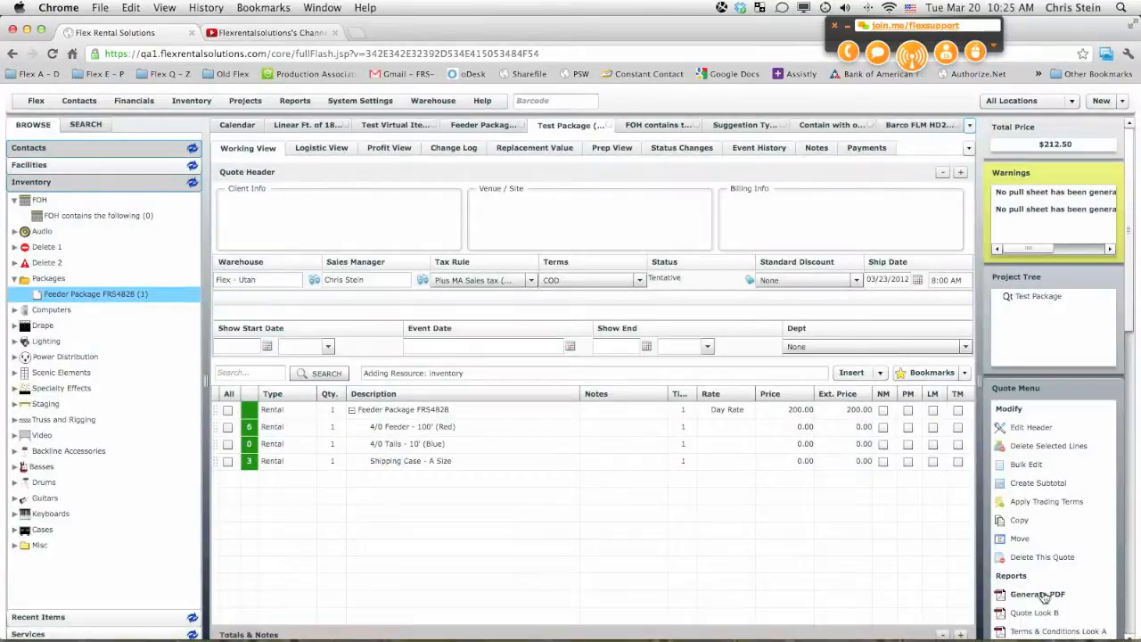
Generate the quote's PDF again with LM off and check the package's component lines on the Quote page
left_click(1039, 595)
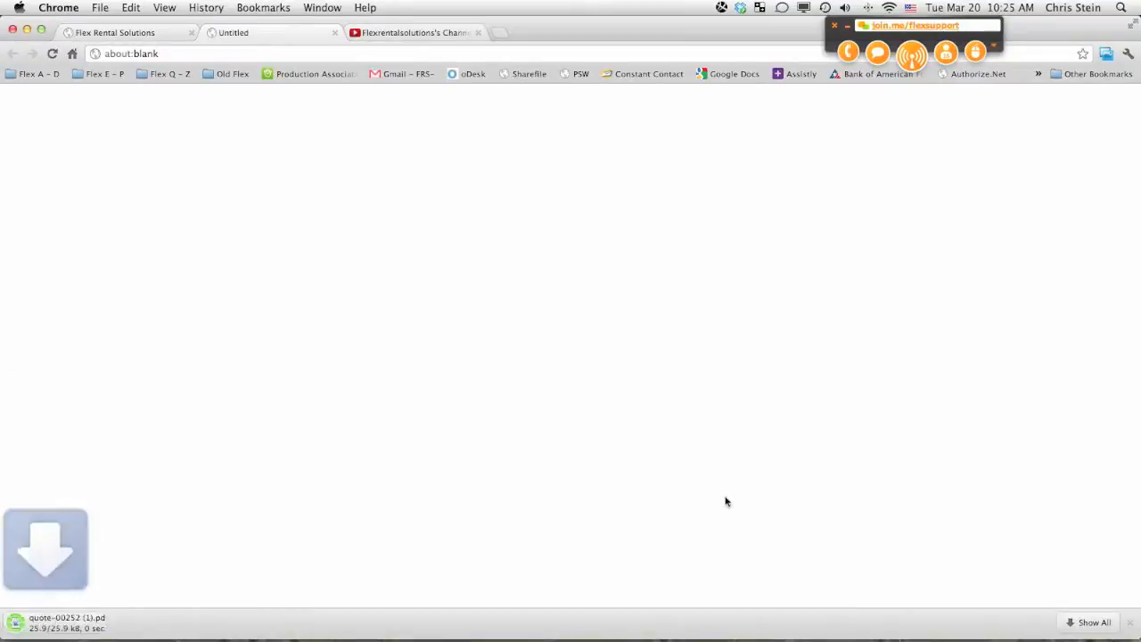
left_click(120, 621)
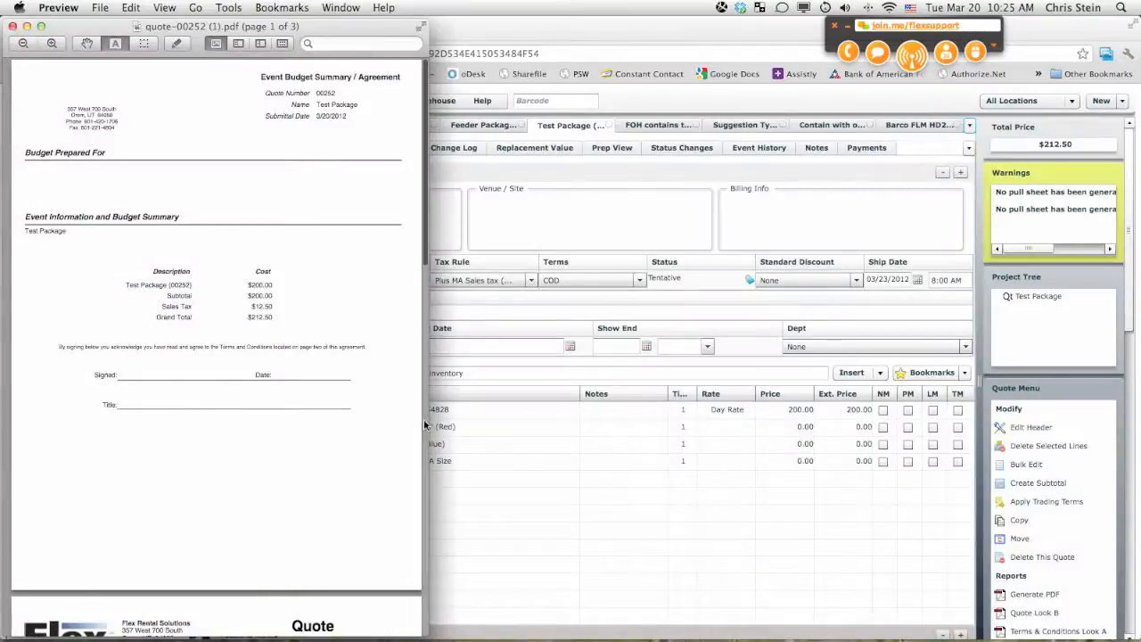
left_click_drag(426, 423, 675, 421)
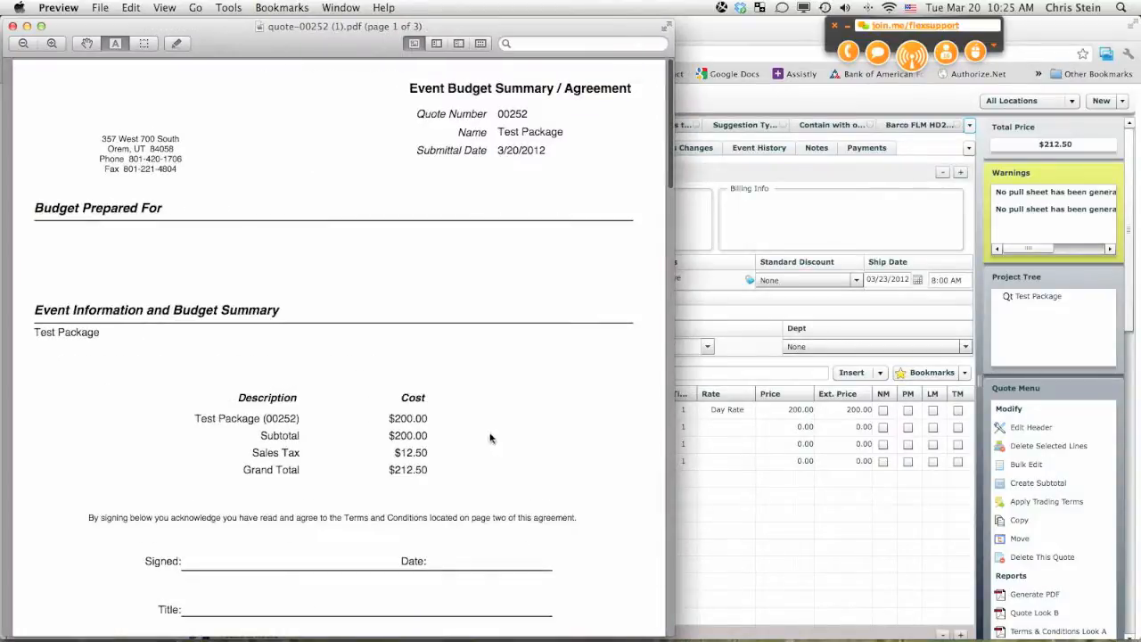
scroll(489, 438, "down", 10)
scroll(490, 432, "down", 5)
scroll(490, 428, "up", 5)
scroll(186, 317, "down", 5)
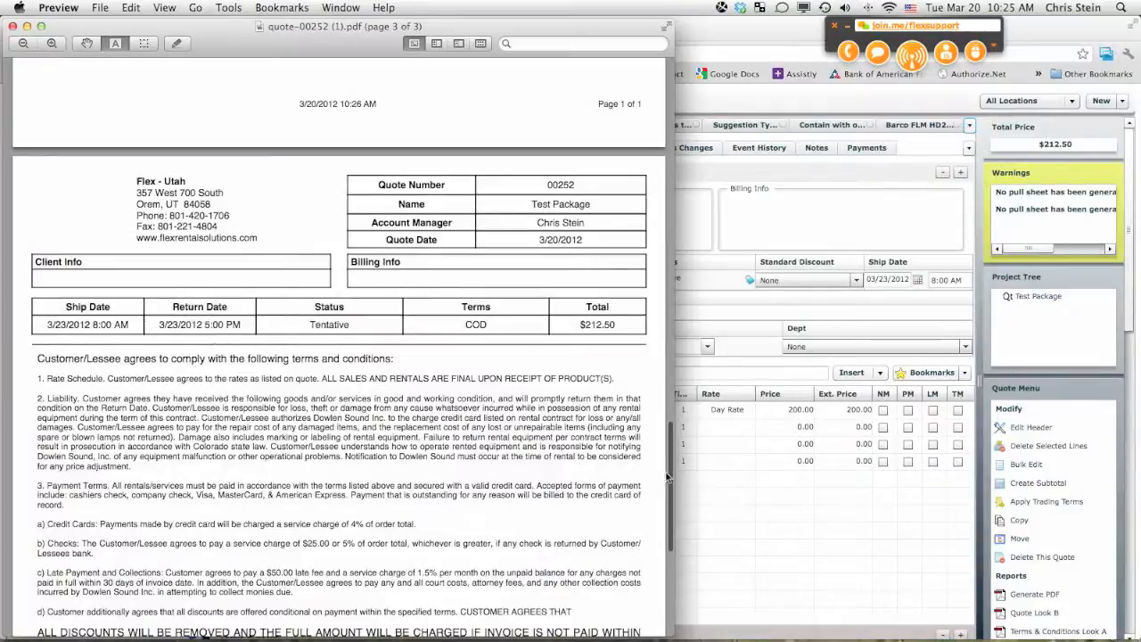
left_click_drag(671, 463, 674, 297)
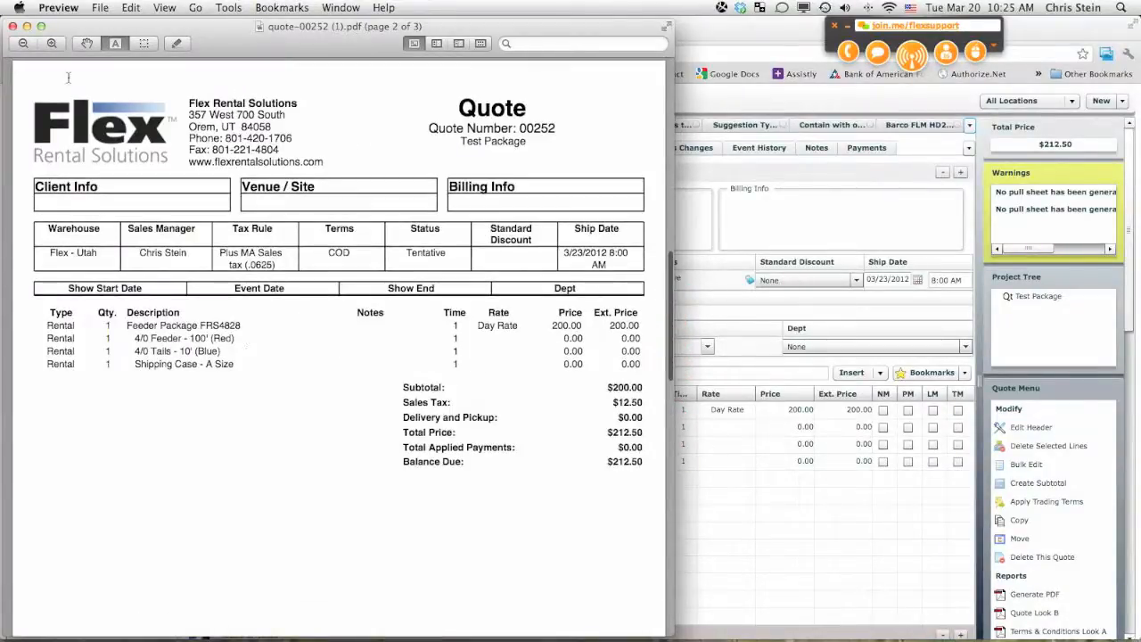
left_click(13, 25)
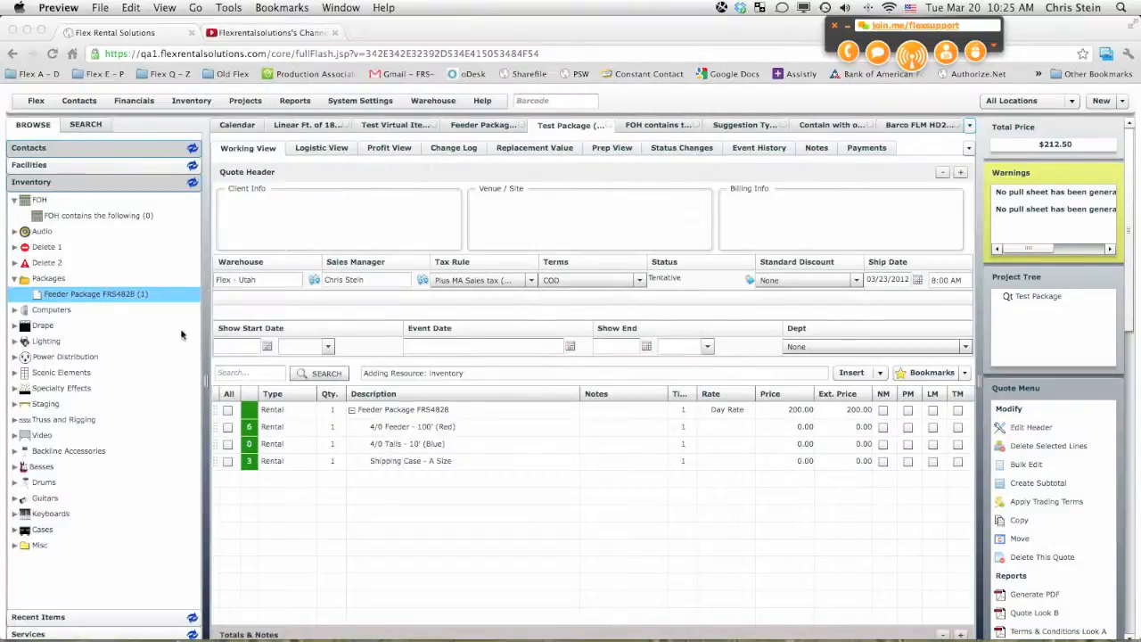
Set the quantity of 4/0 Tails - 10' (Blue) to 2 and check the availability indicator of Feeder Package FRS4828
left_click(337, 449)
left_click(337, 449)
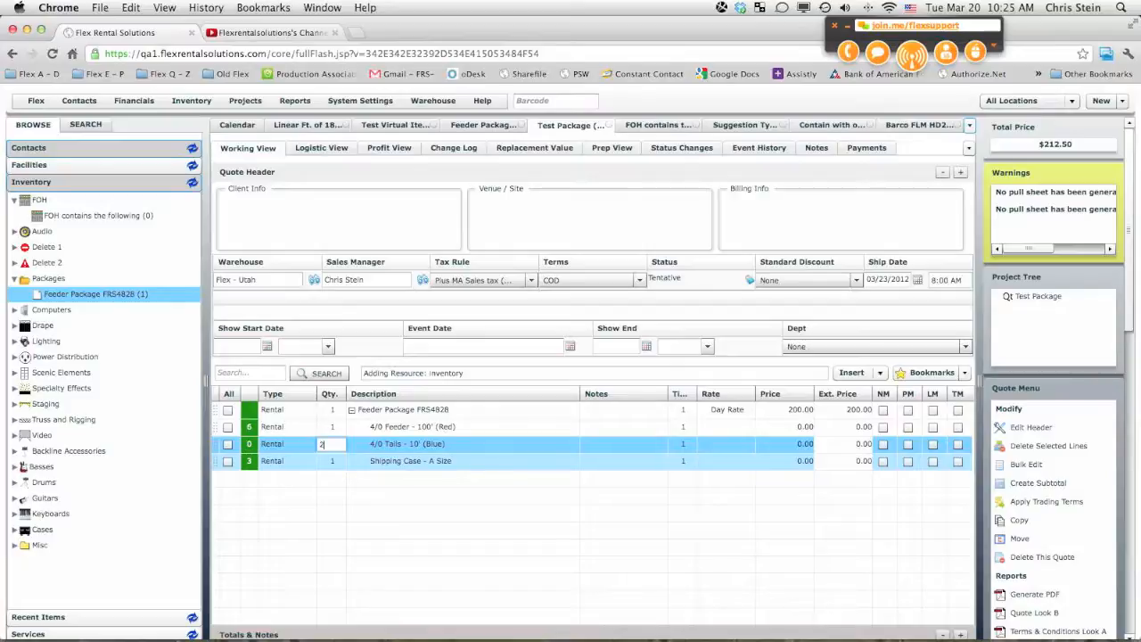
key("Return")
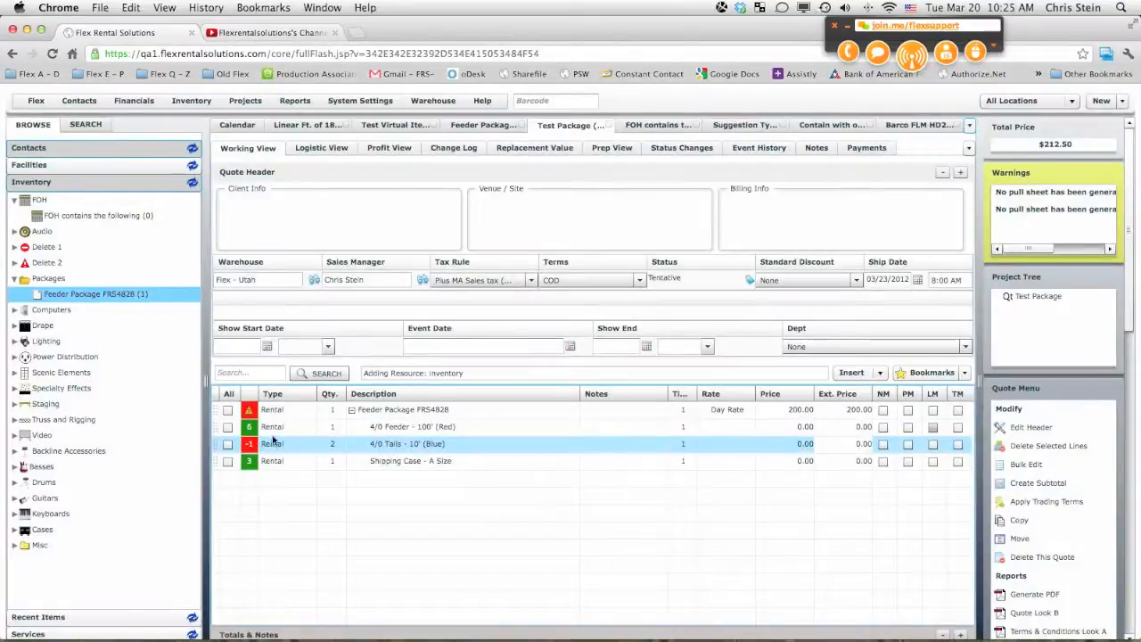
left_click(255, 409)
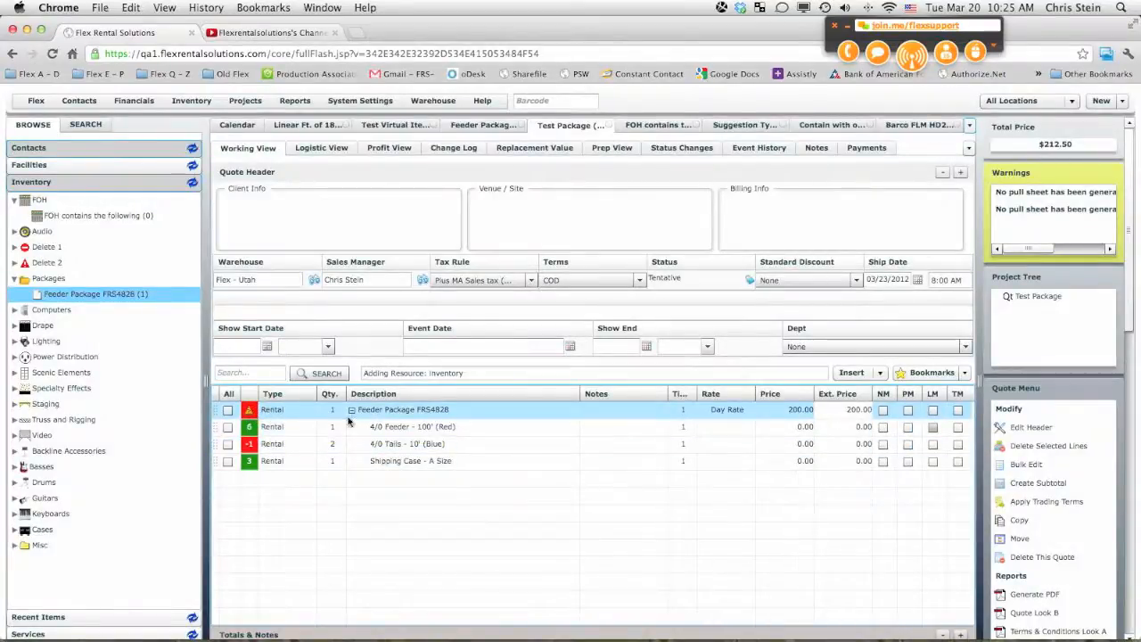
mouse_move(254, 413)
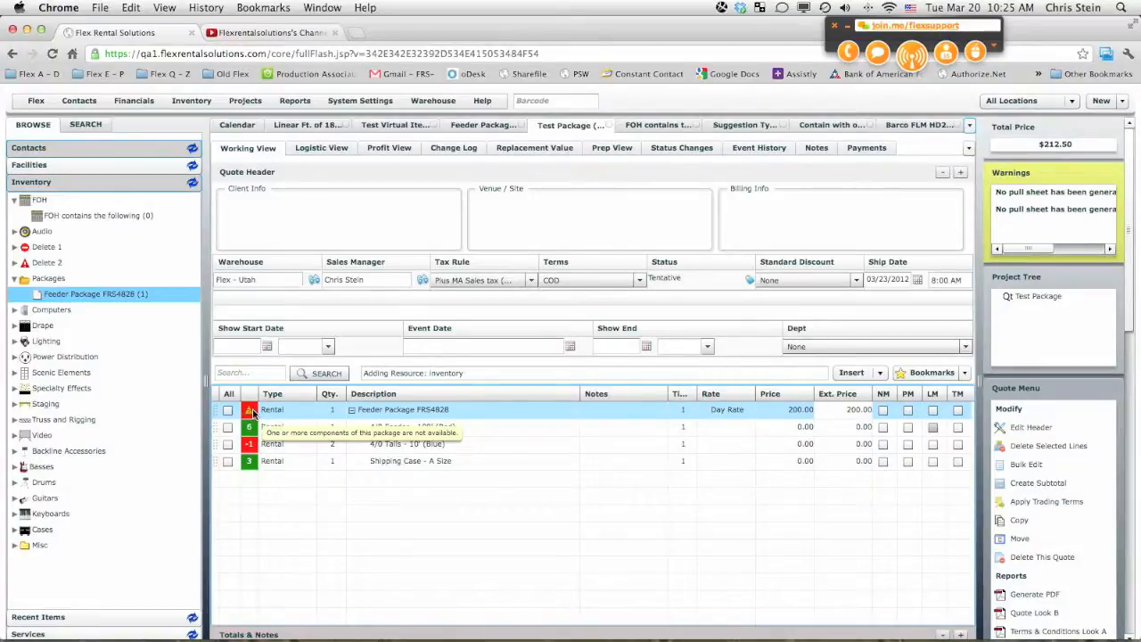
left_click(392, 445)
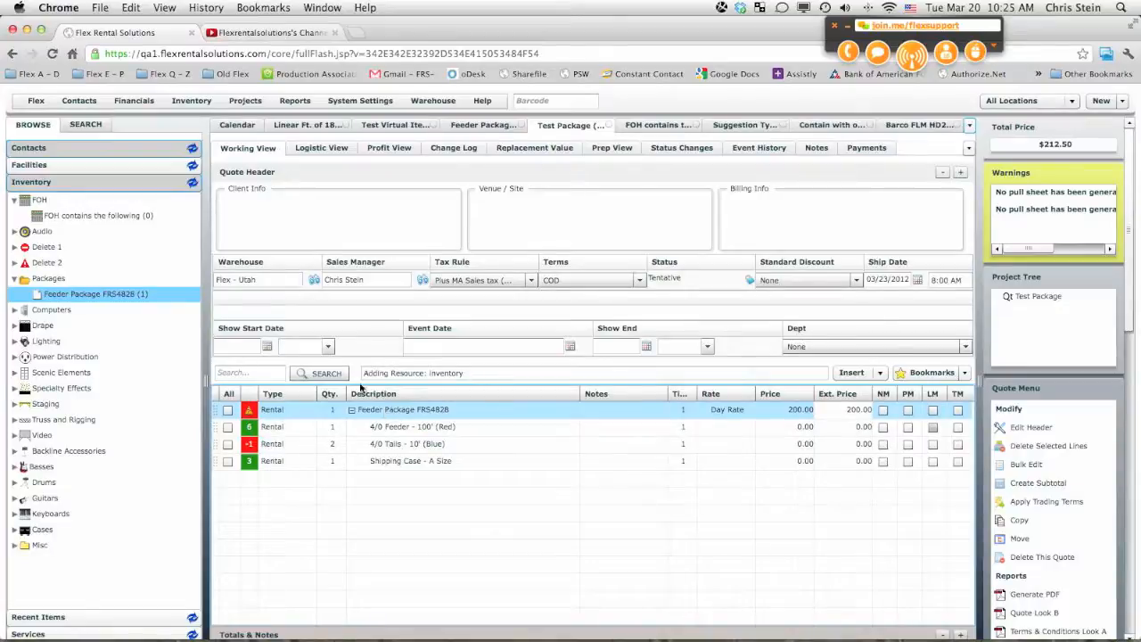
Compare the contents on Feeder Package FRS4828's inventory record with the package's line on the Test Package quote
left_click(509, 127)
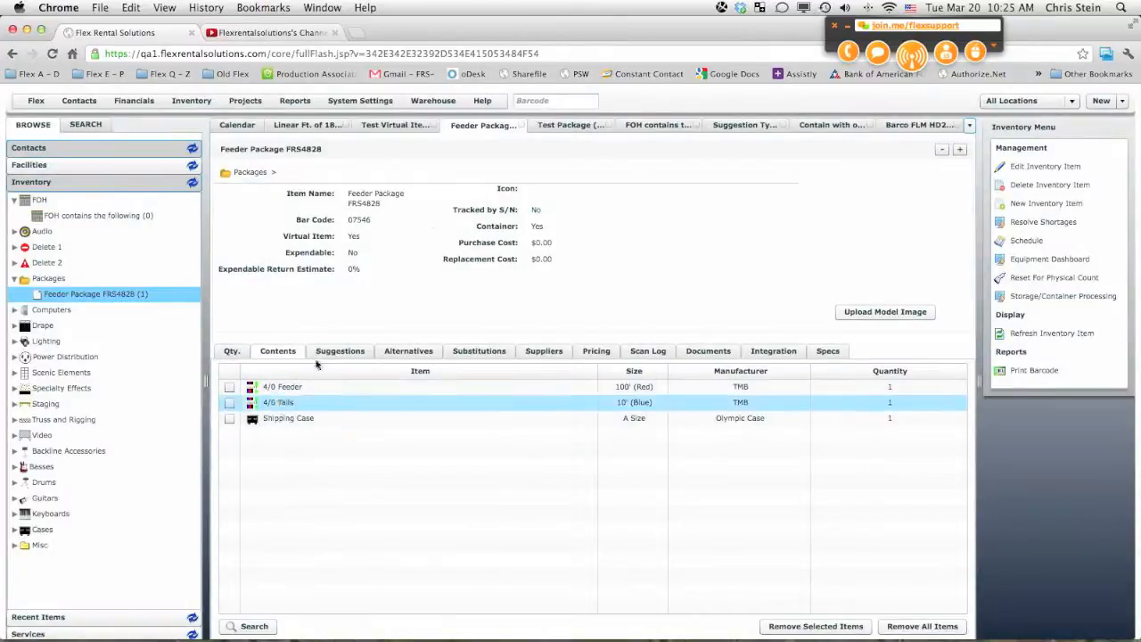
left_click(559, 127)
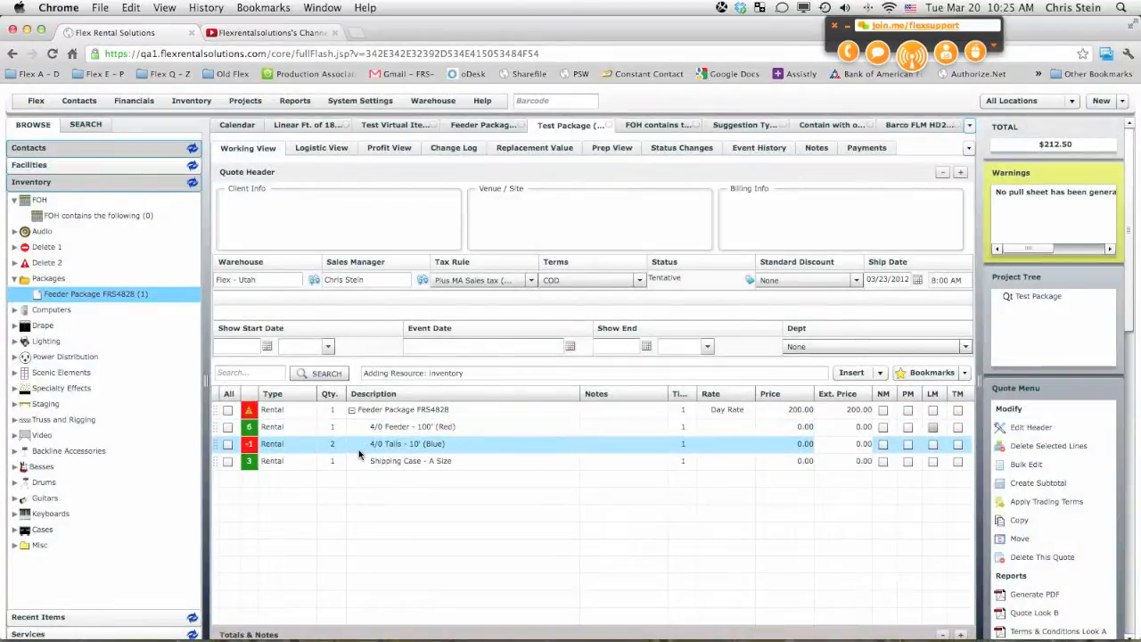
left_click(352, 411)
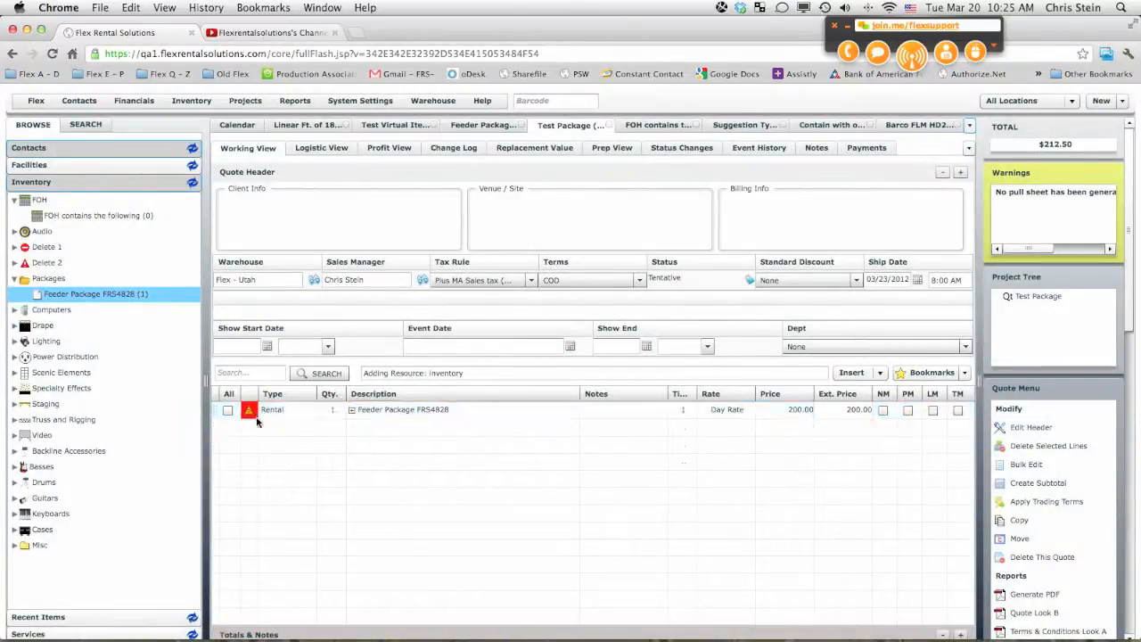
Set the quantity of 4/0 Tails - 10' (Blue) to 1 and check the package's availability indicator
left_click(352, 410)
double_click(335, 446)
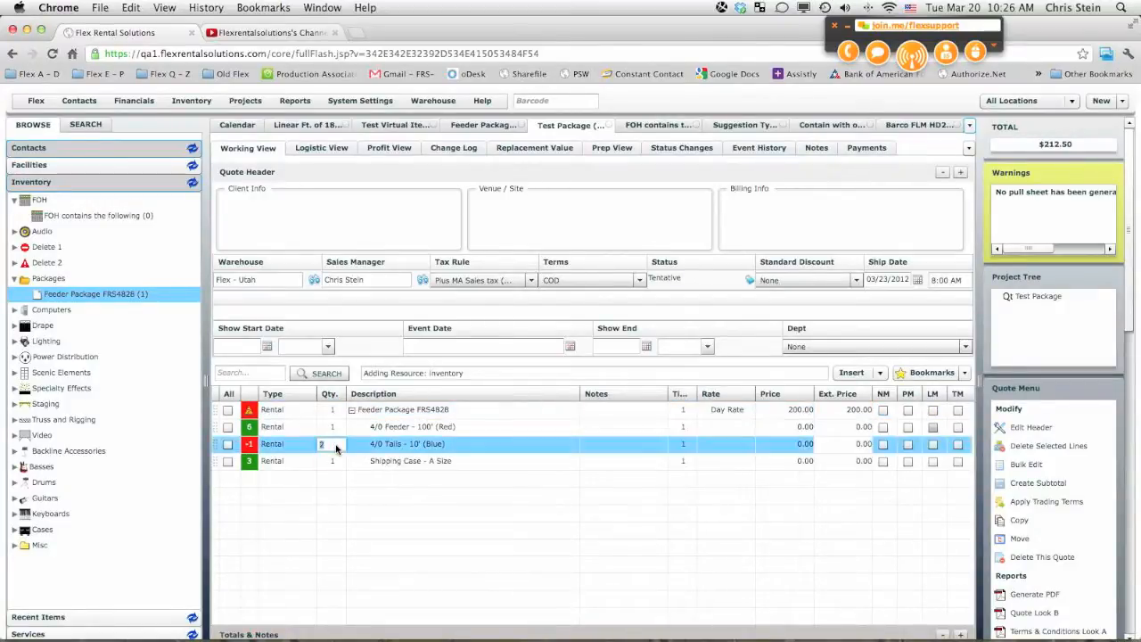
key("Return")
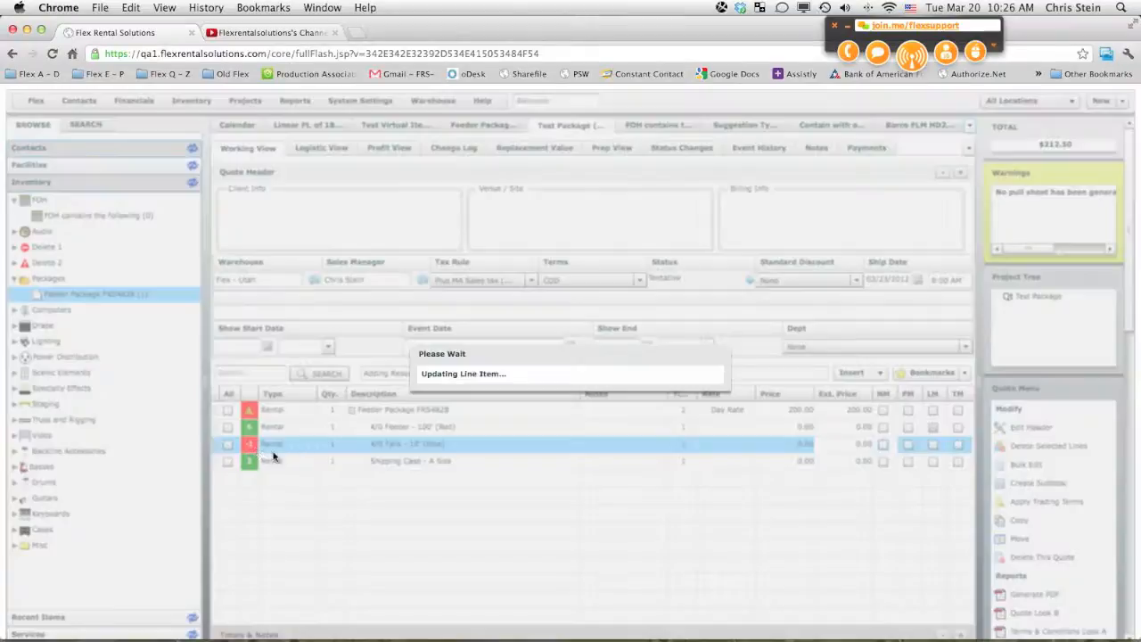
left_click(253, 409)
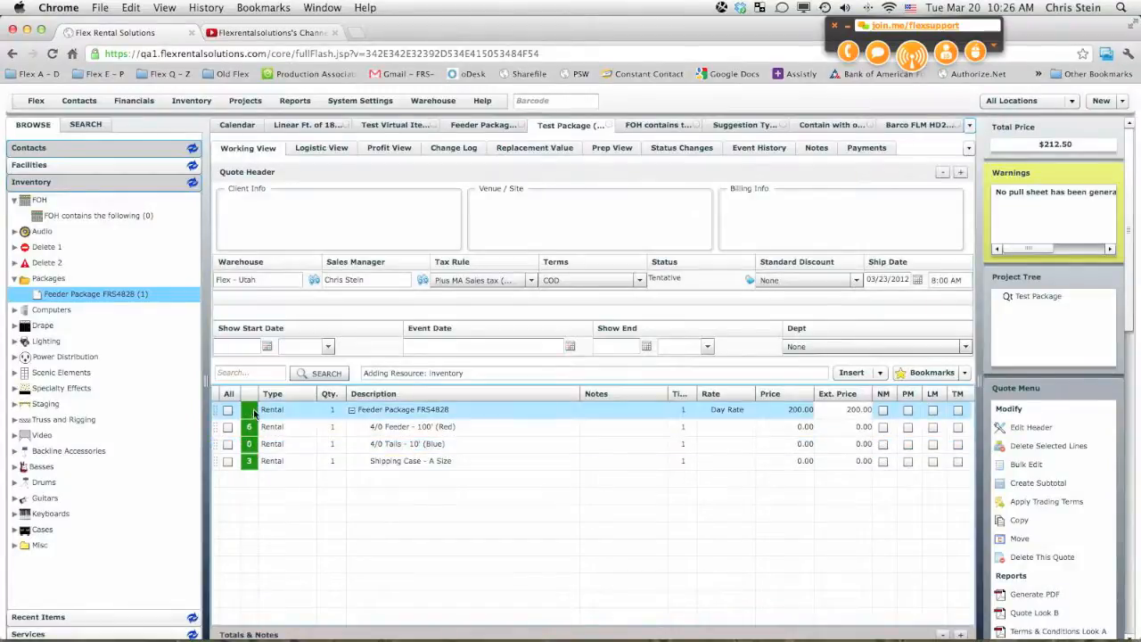
Set the 4/0 Tails - 10' (Blue) quantity to 2 and substitute 4/0 Tails - 25' for it, keeping the original item's price
double_click(335, 445)
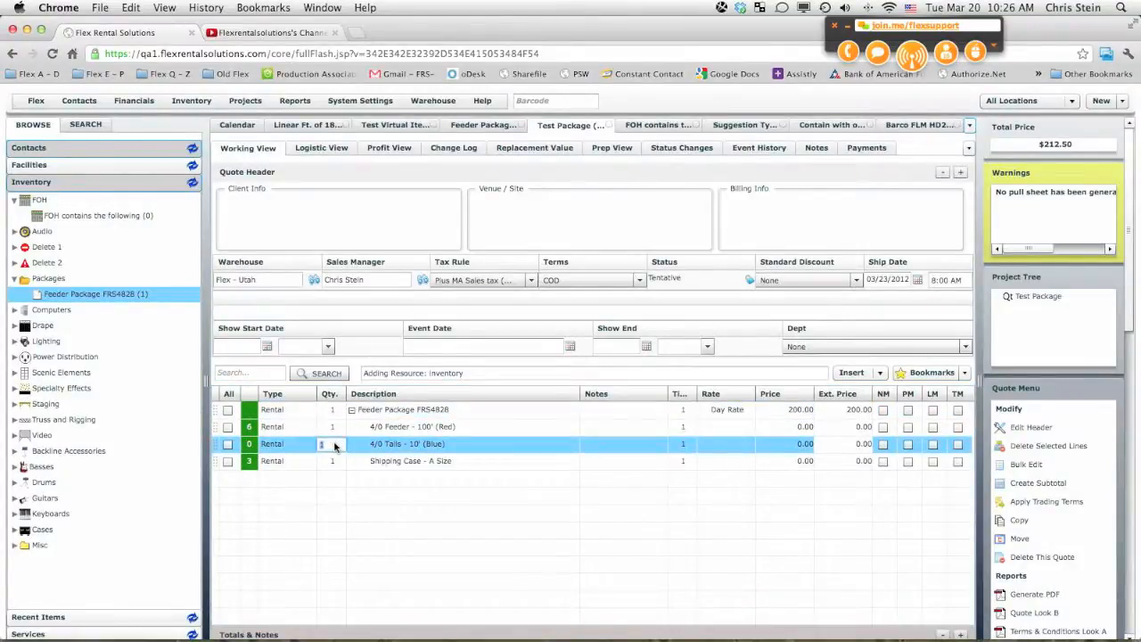
type("2")
key("Return")
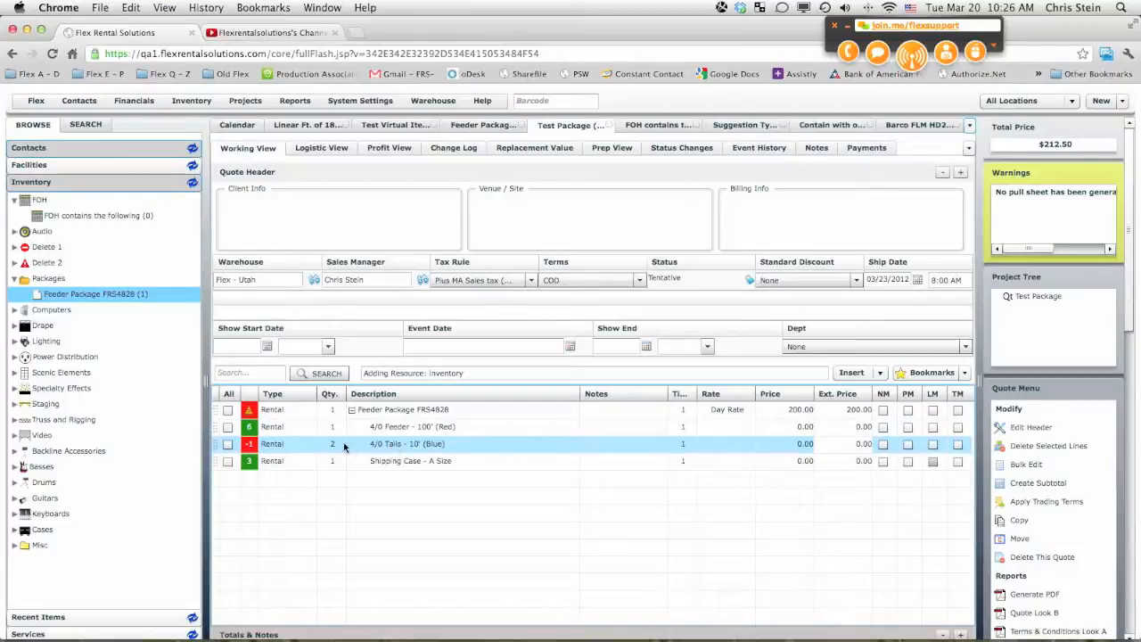
left_click(251, 448)
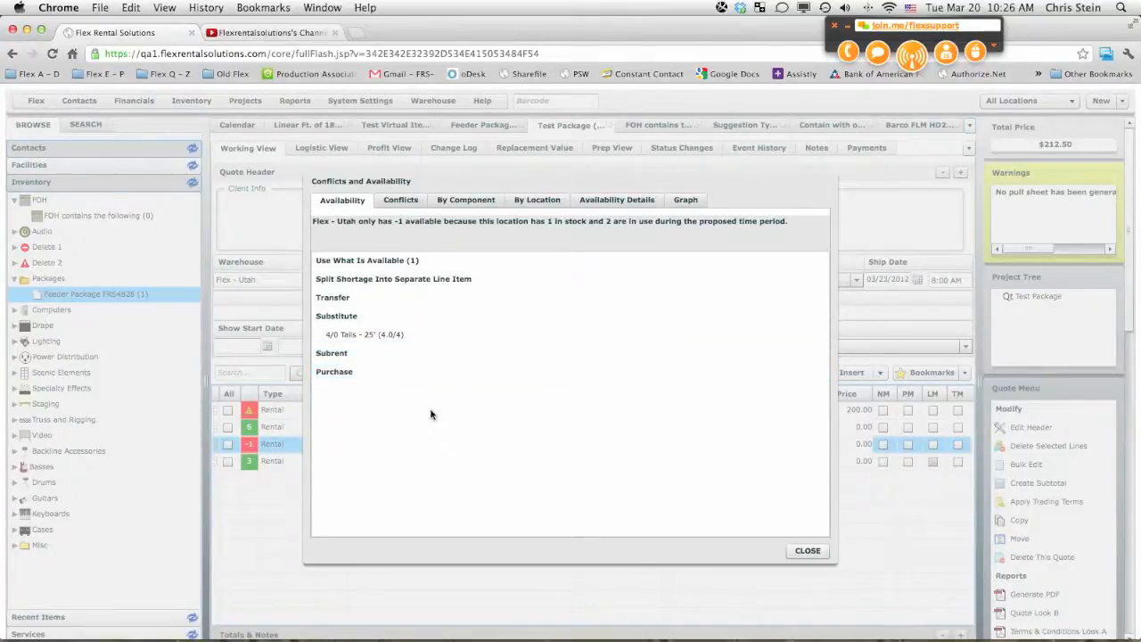
left_click(360, 335)
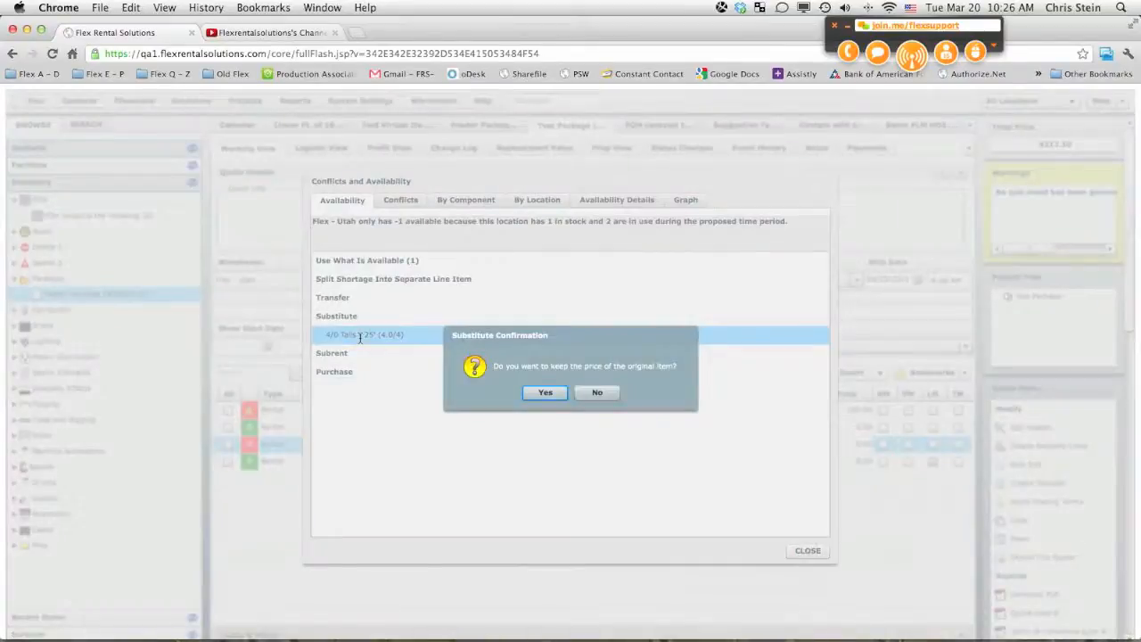
left_click(541, 395)
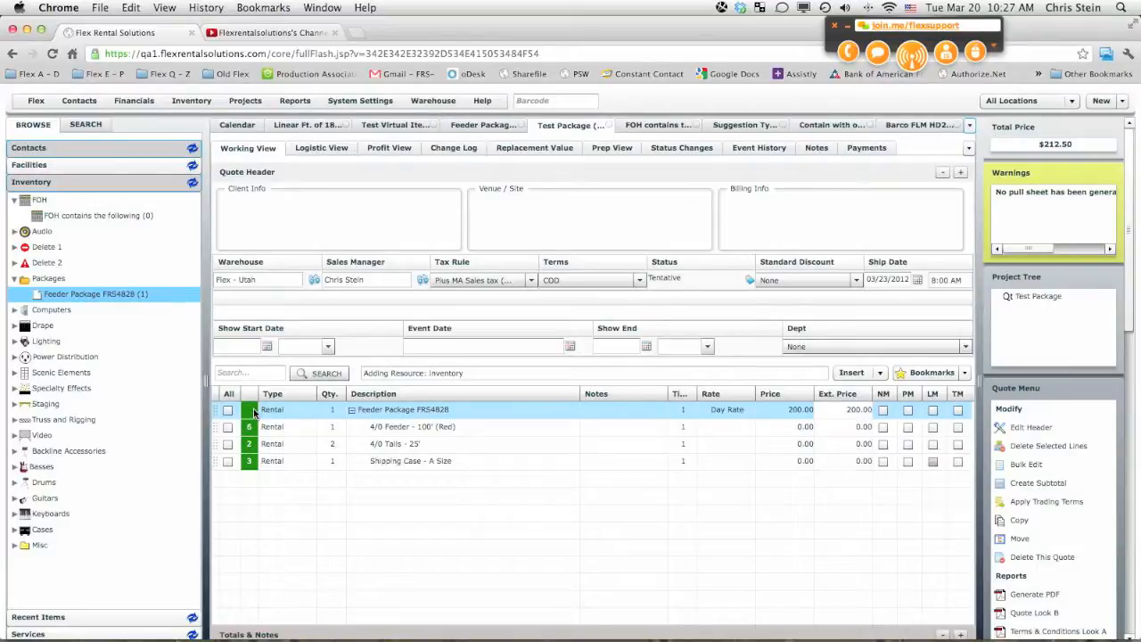
Check Feeder Package FRS4828 on the quote with its component lines hidden and shown, leaving them collapsed
left_click(352, 411)
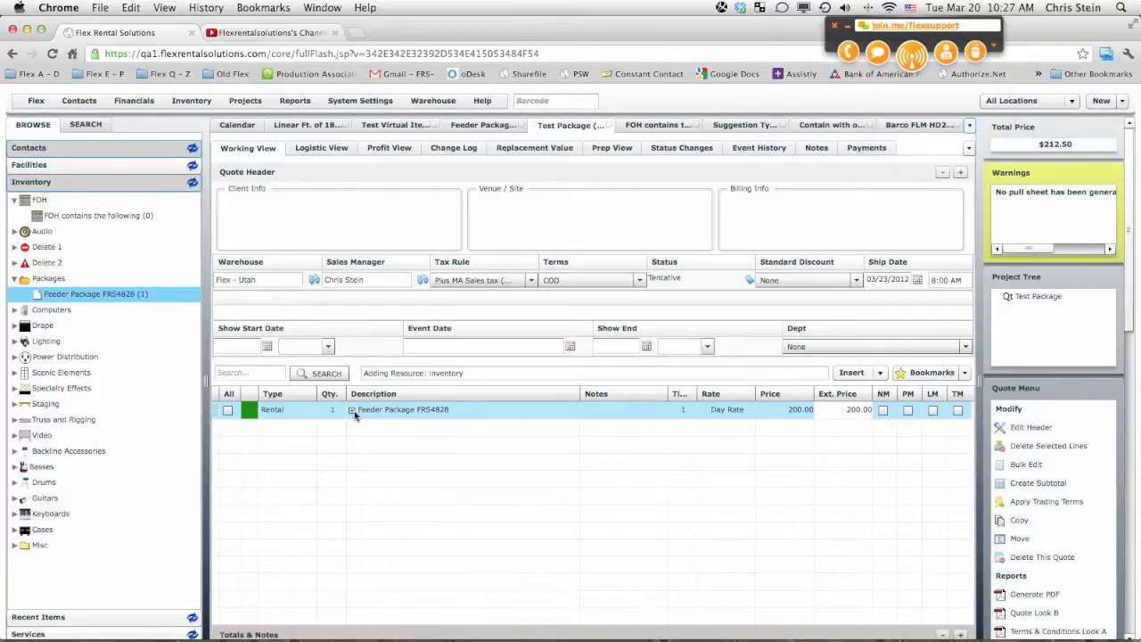
left_click(352, 411)
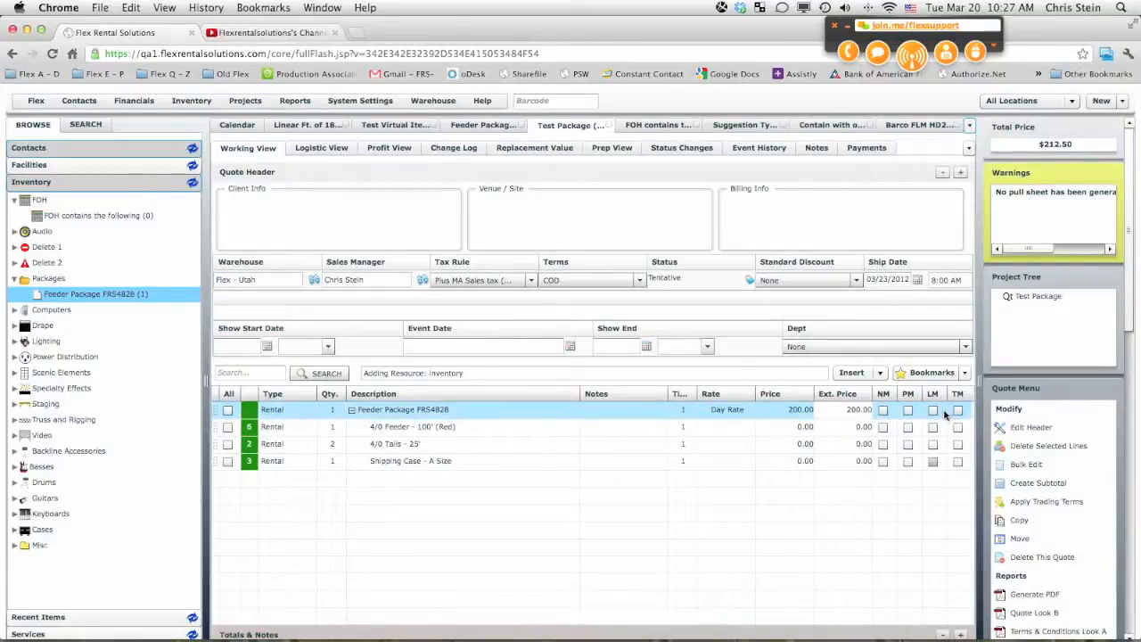
left_click(351, 410)
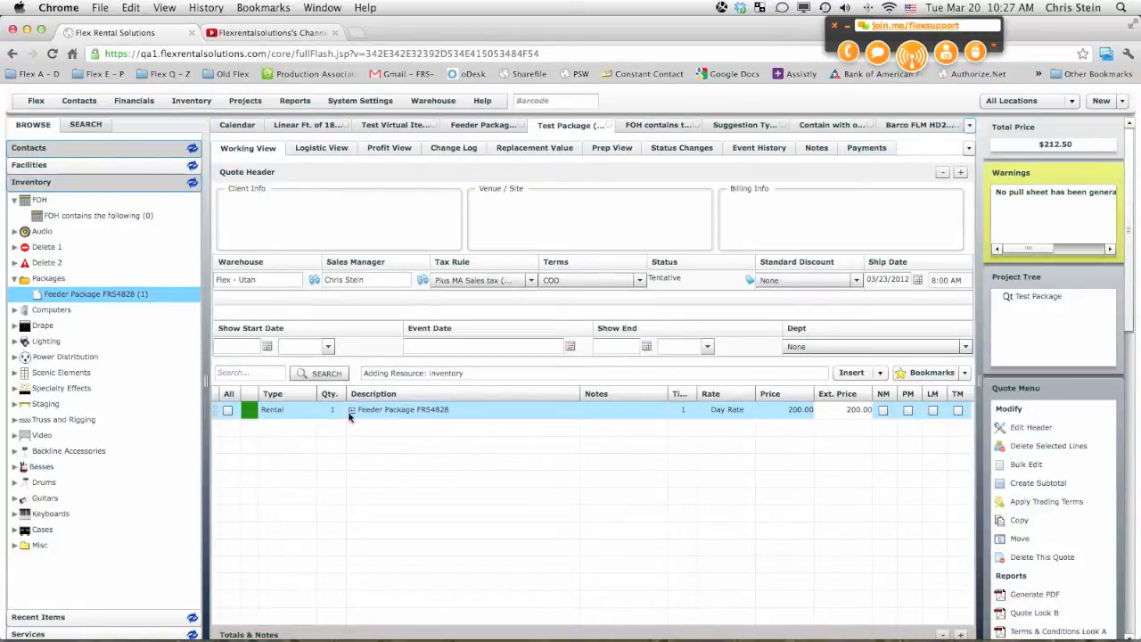
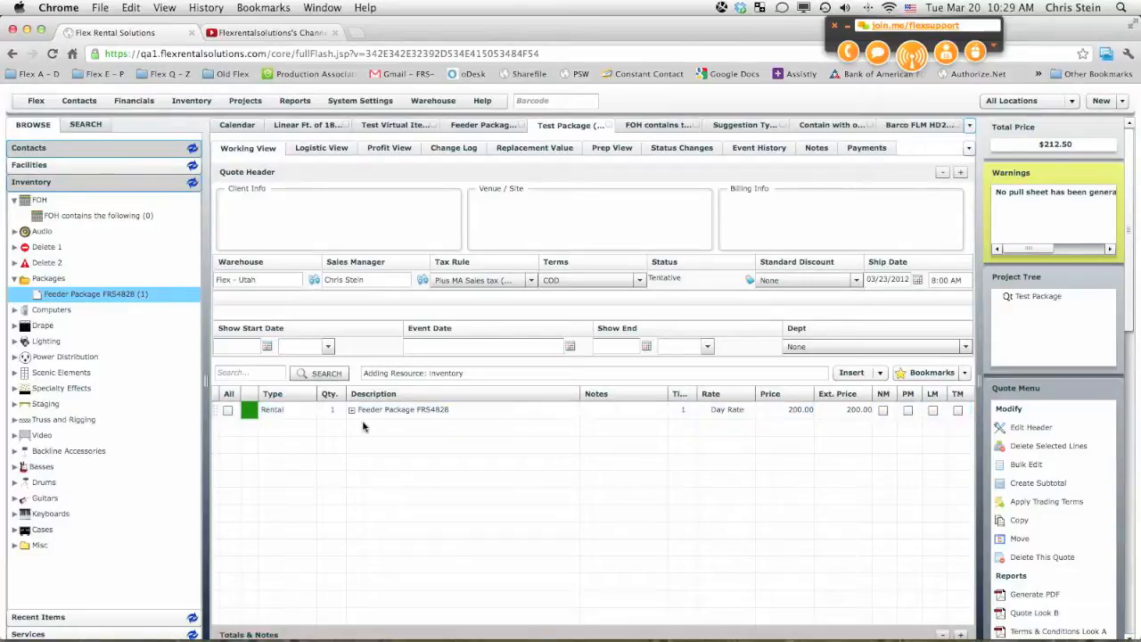
Delete all line items from the Test Package quote and add one Feeder Package FRS4828 from the inventory
left_click(352, 411)
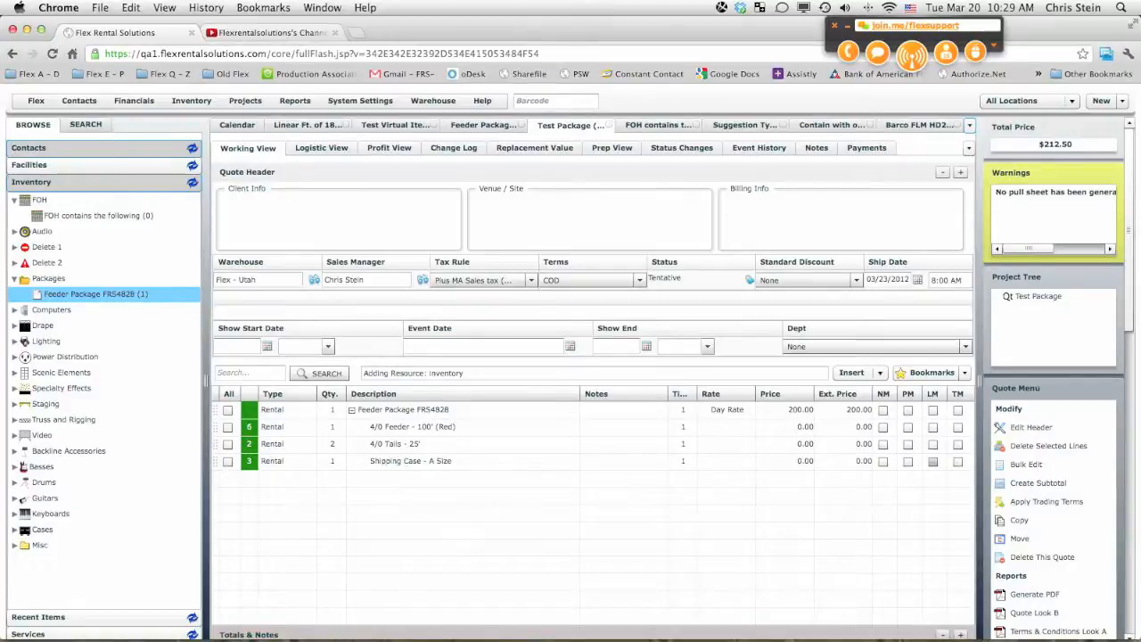
left_click(225, 393)
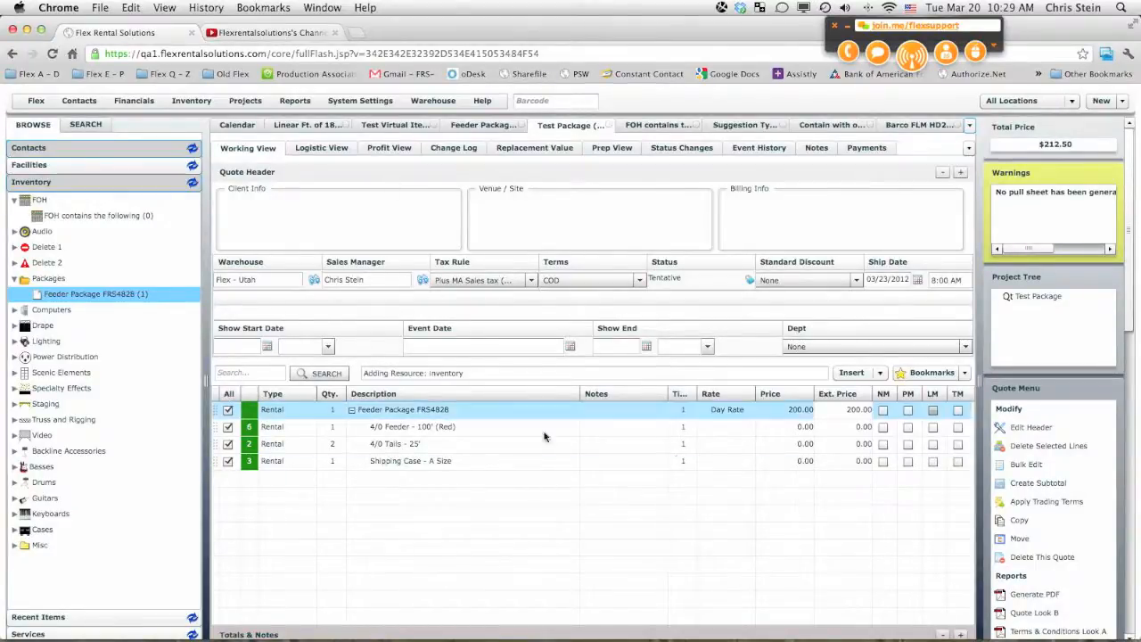
left_click(1043, 446)
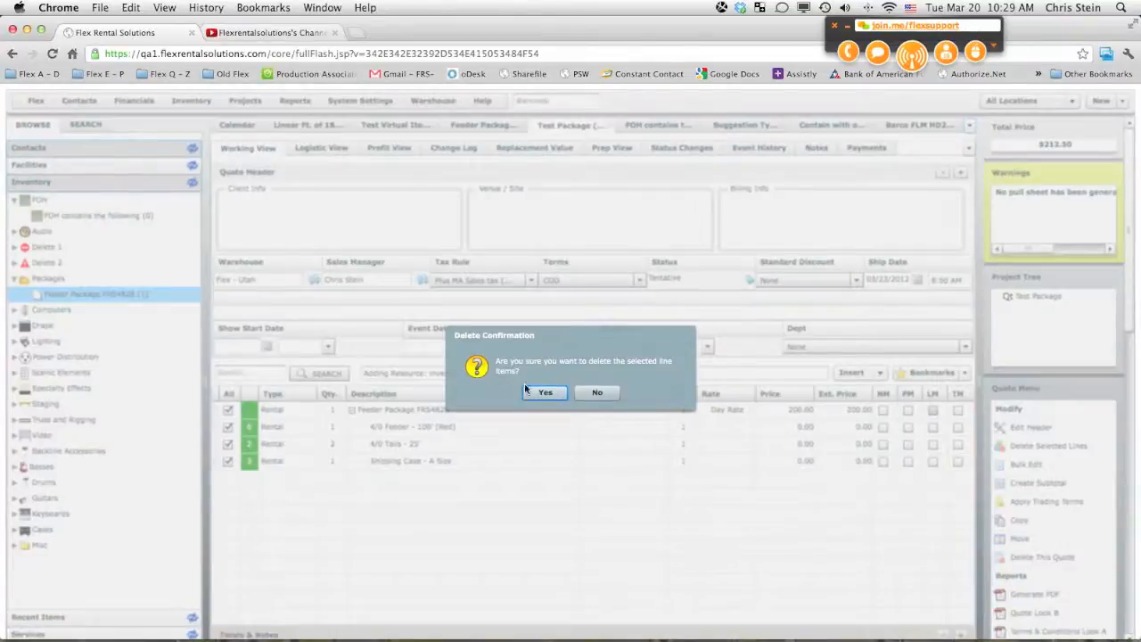
left_click(544, 392)
left_click_drag(102, 294, 378, 452)
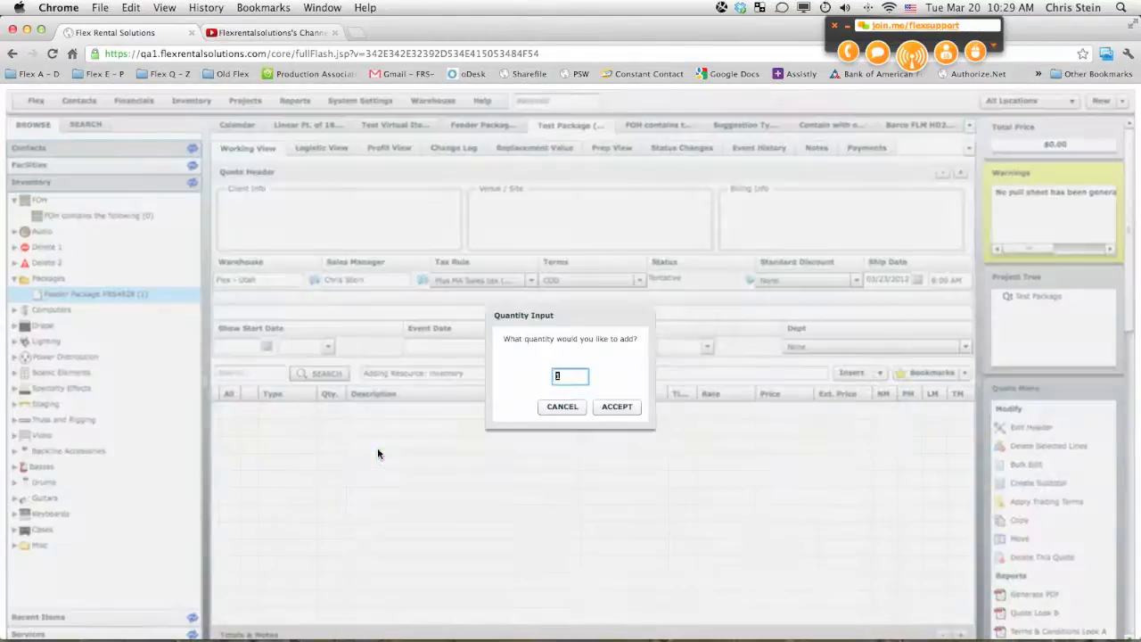
left_click(617, 407)
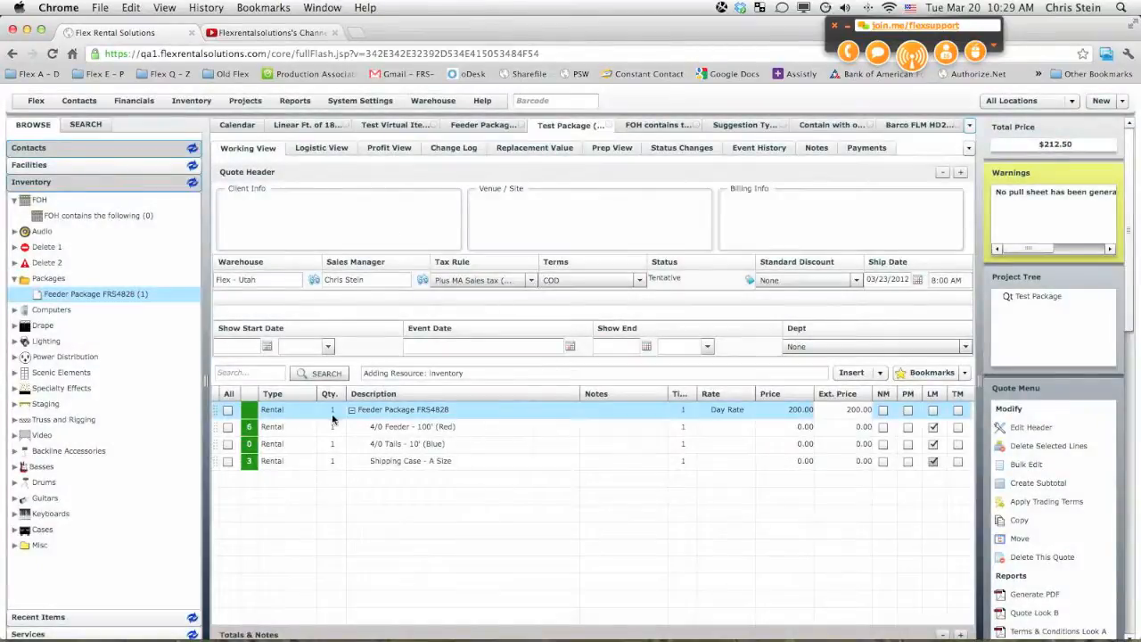
Set the quantity of Feeder Package FRS4828 to 2 and check its component lines
left_click(331, 412)
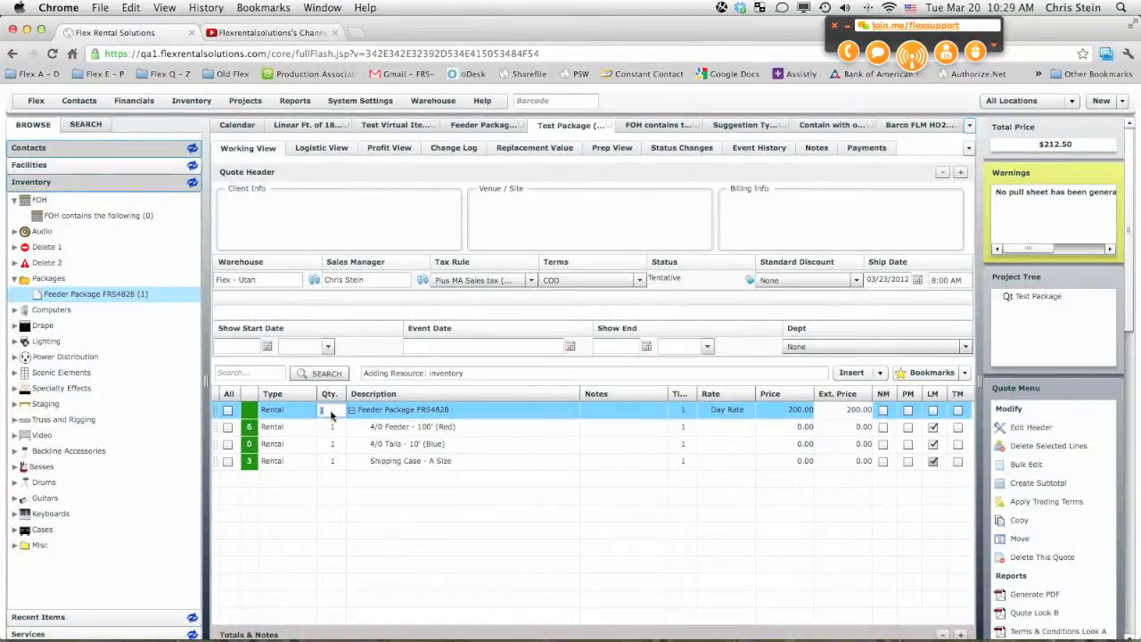
type("2")
key("Return")
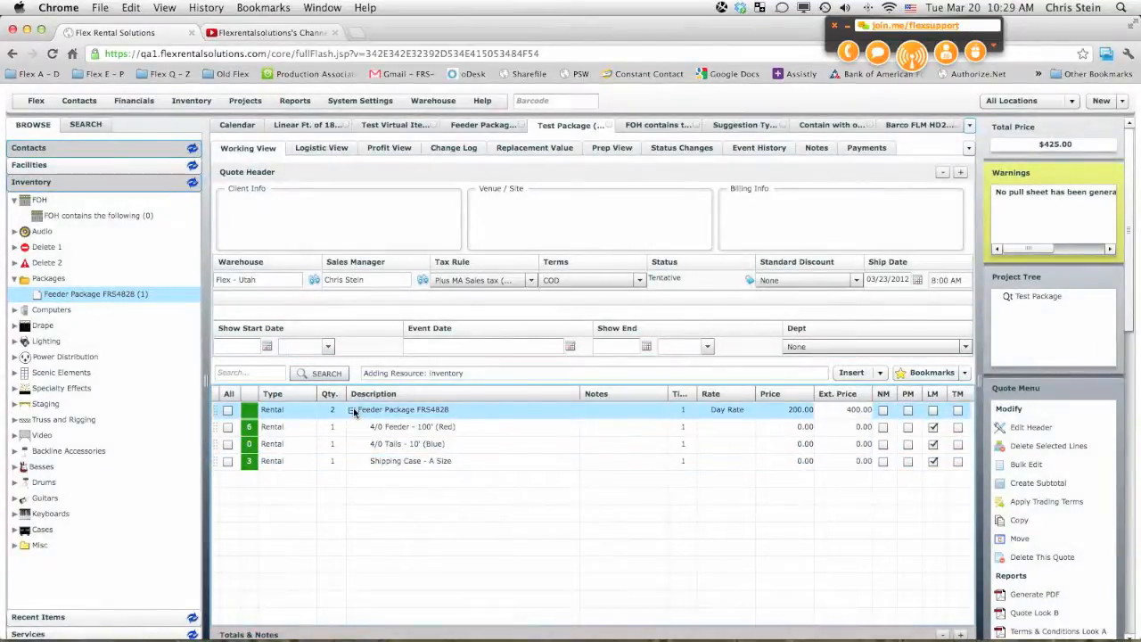
left_click(353, 410)
left_click(352, 410)
left_click(427, 429)
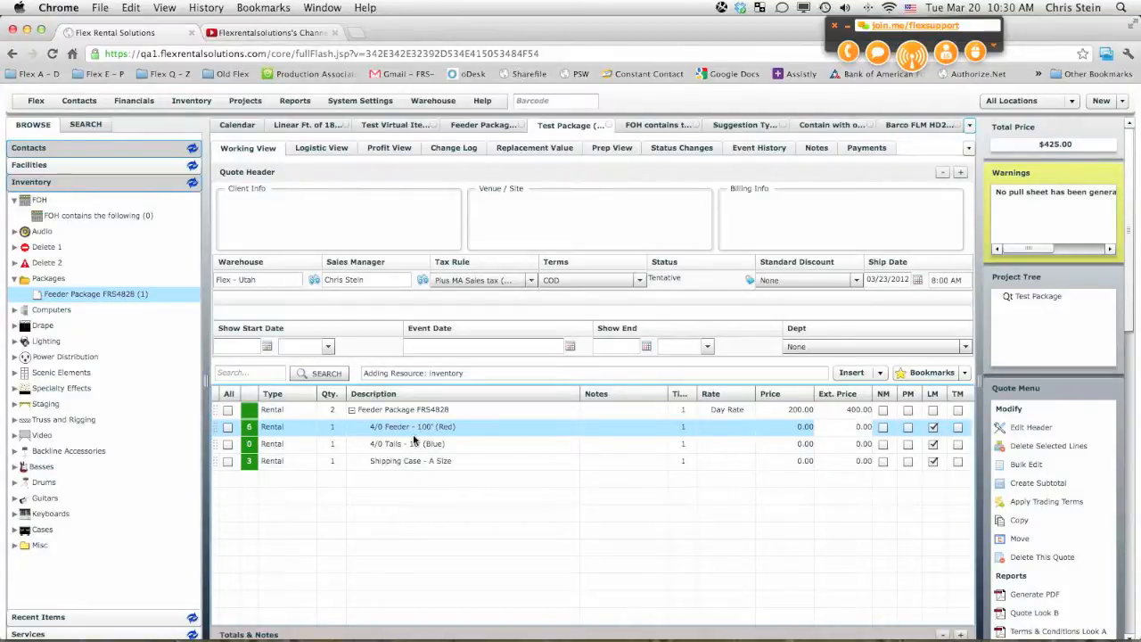
Compare the suggestions of the Linear Ft. of 18' Tall Black Pipe and Drape item with those of Feeder Package FRS4828
left_click(317, 127)
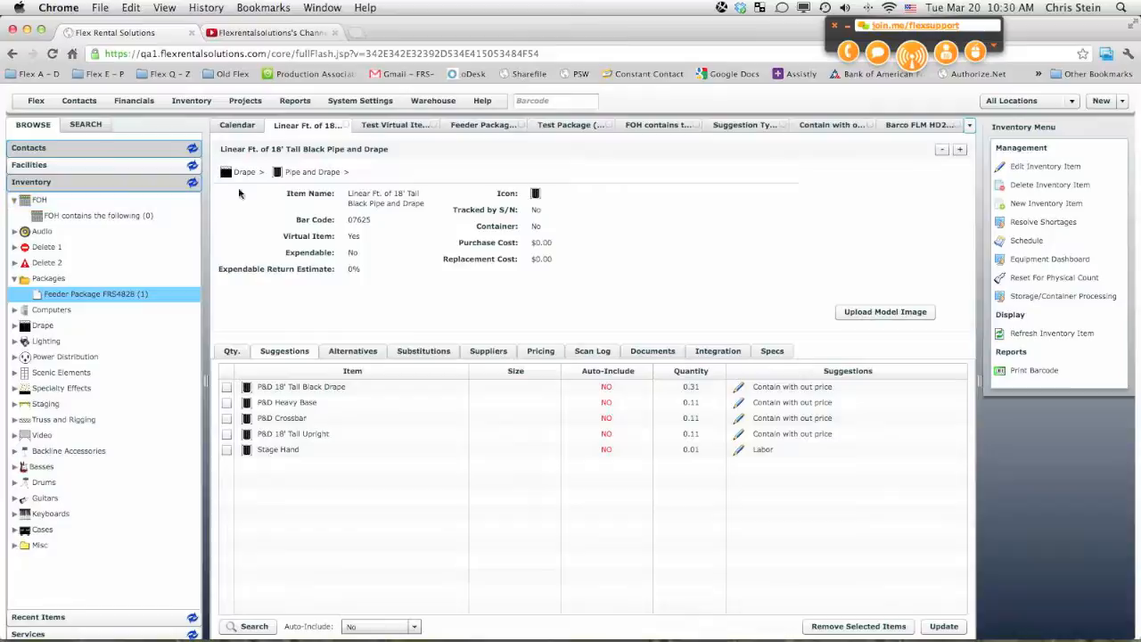
left_click(558, 125)
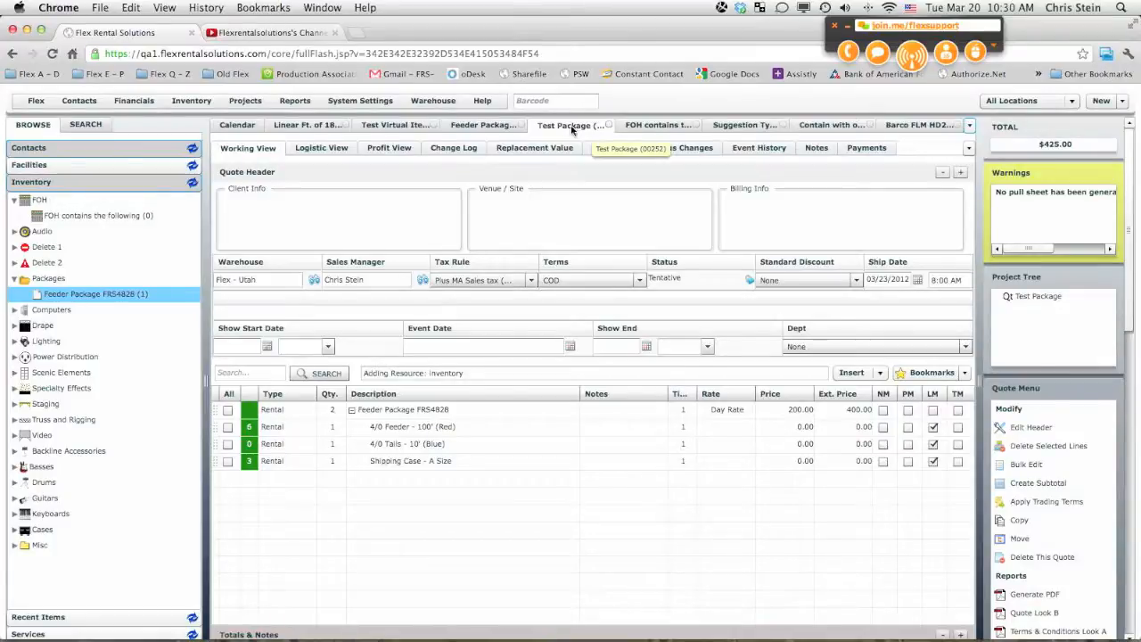
left_click(467, 125)
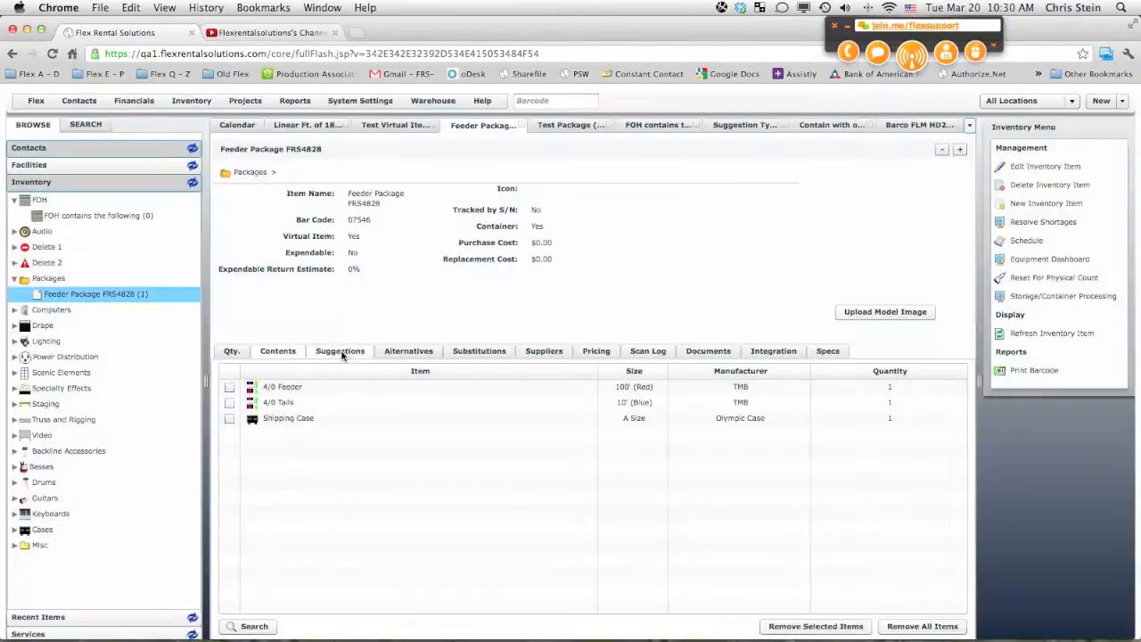
left_click(341, 351)
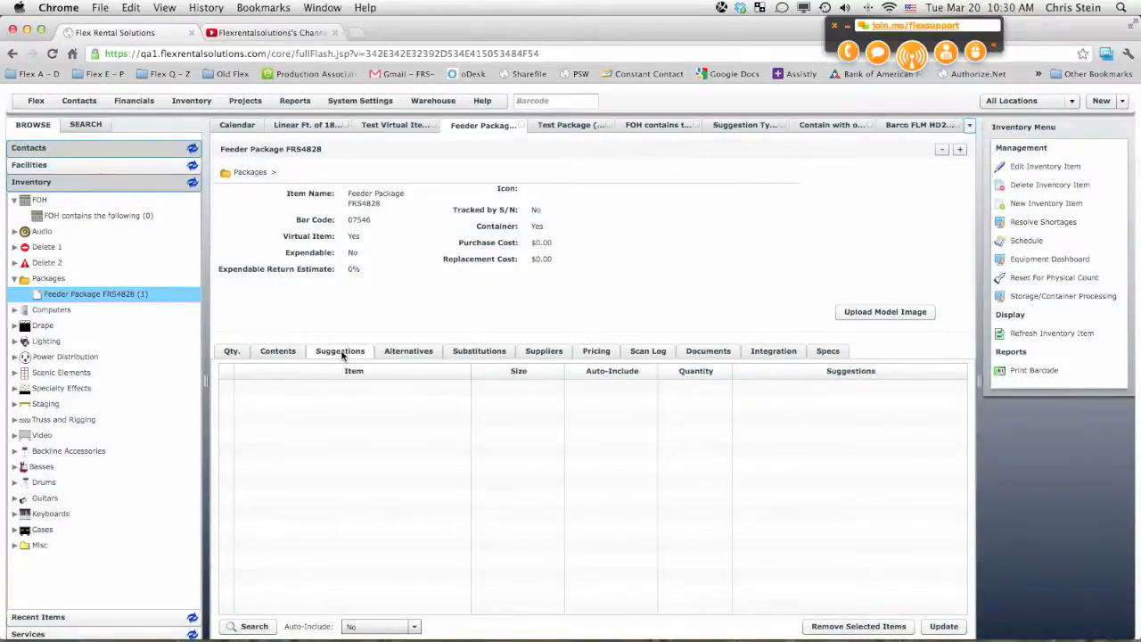